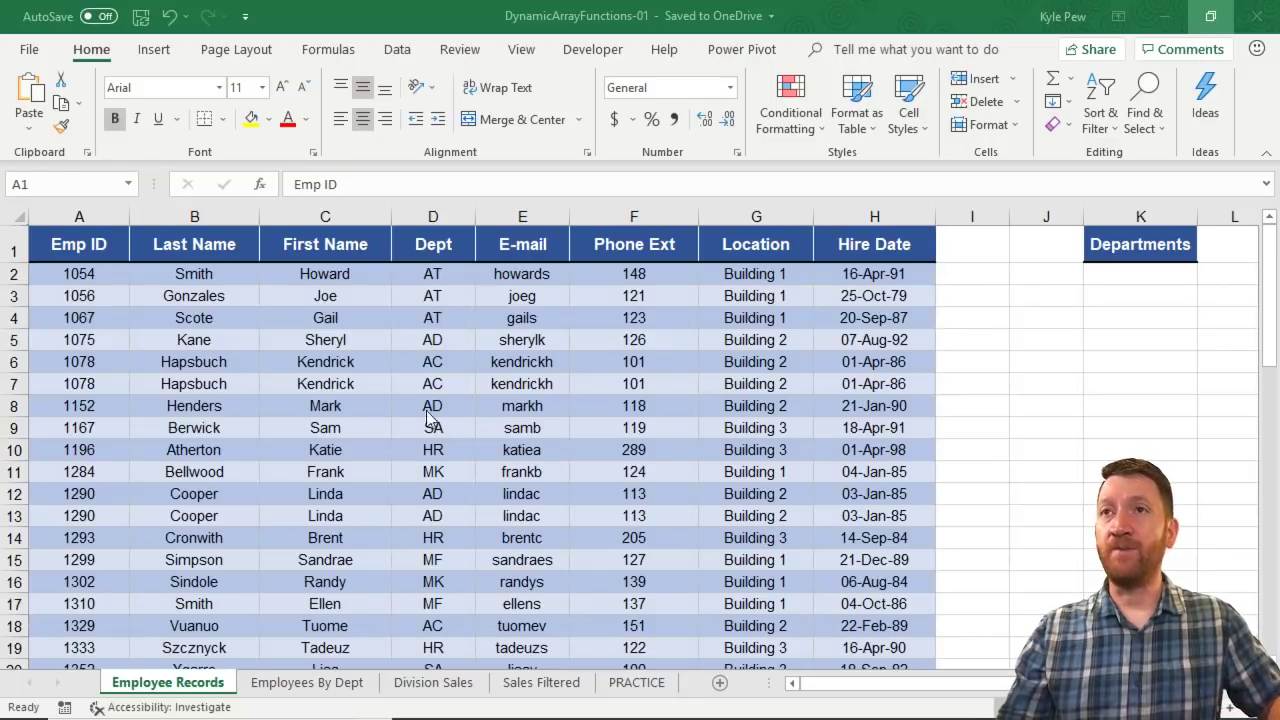
Examine the employee table on the Employee Records sheet and the repeated department codes in its Dept column
left_click(82, 215)
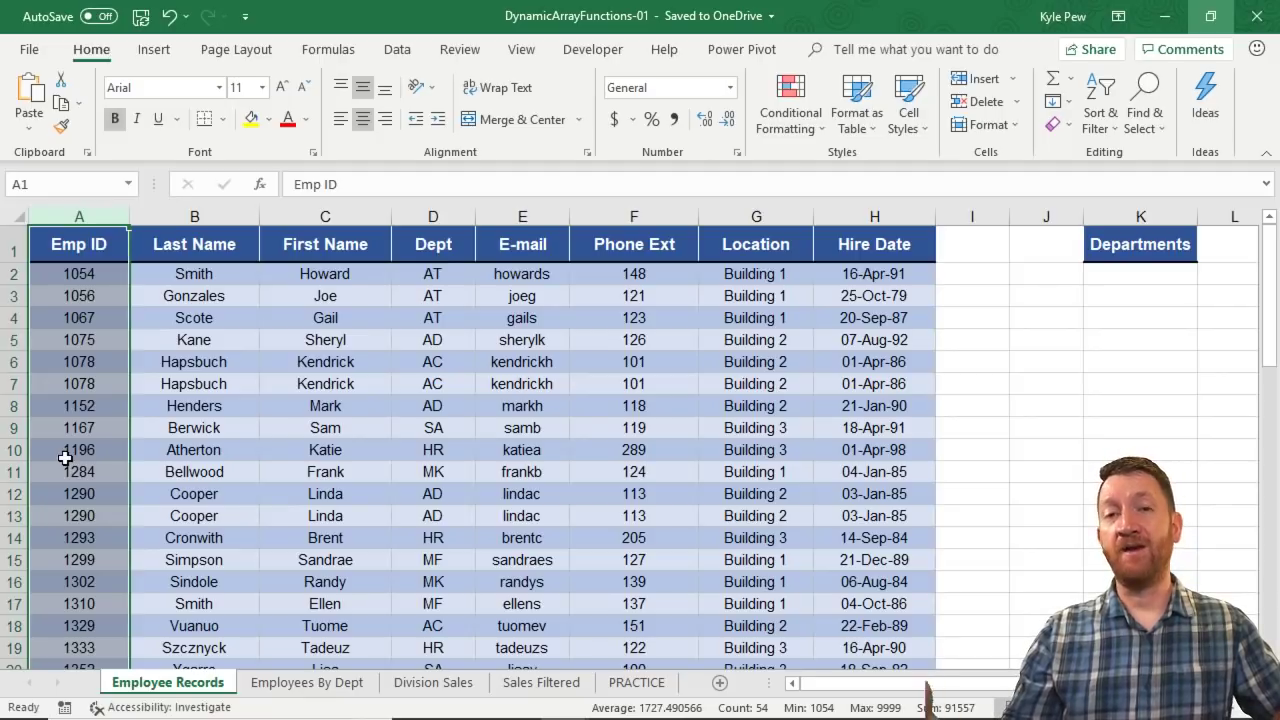
left_click_drag(94, 240, 875, 666)
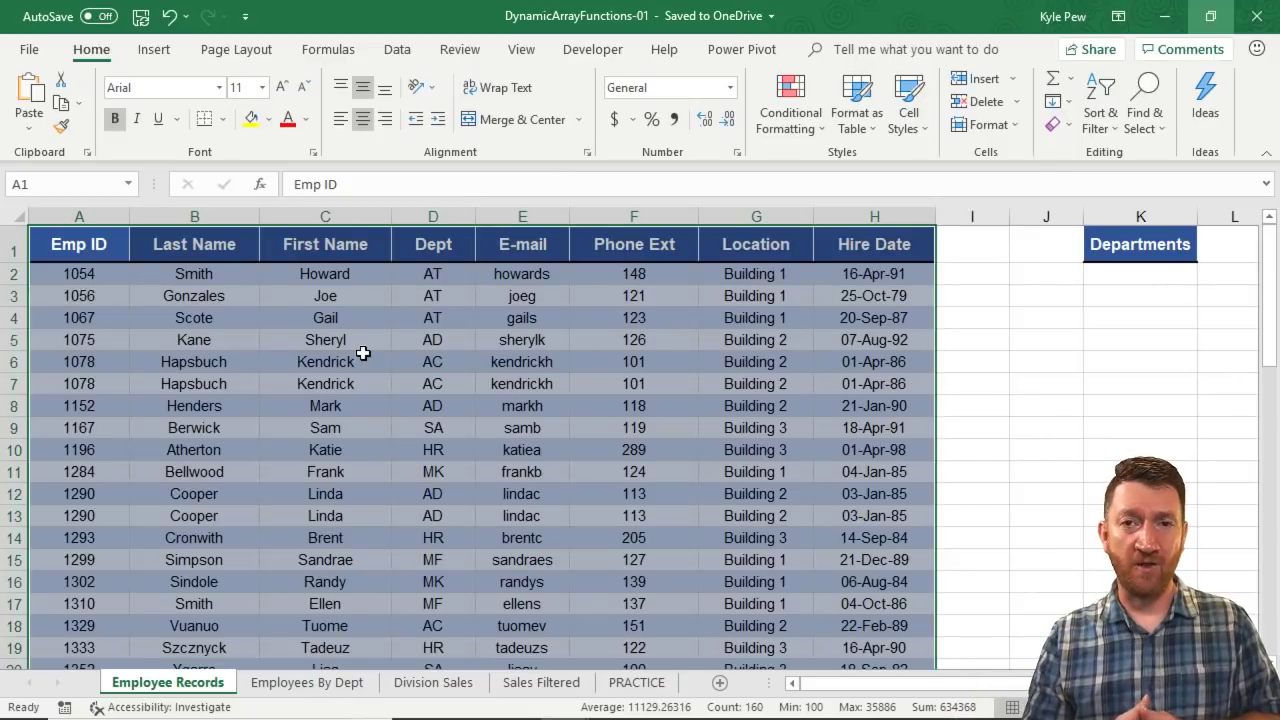
left_click(420, 270)
left_click_drag(417, 291, 414, 643)
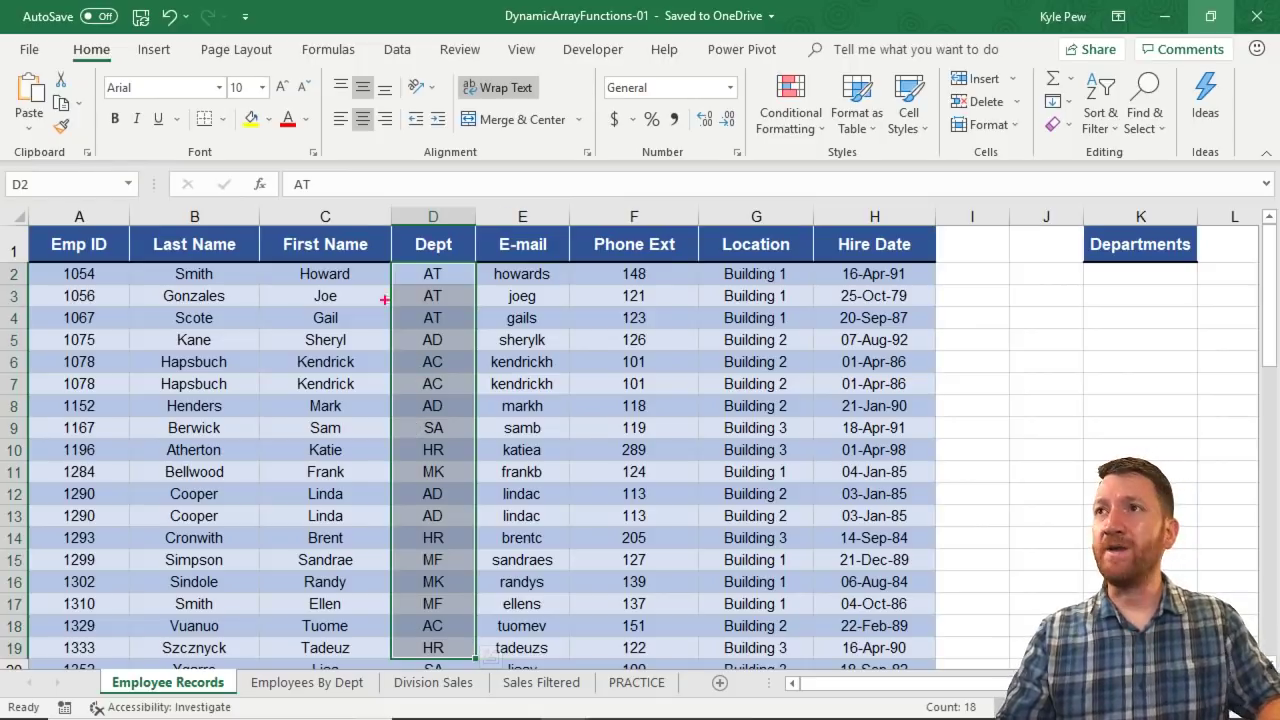
left_click_drag(388, 260, 477, 335)
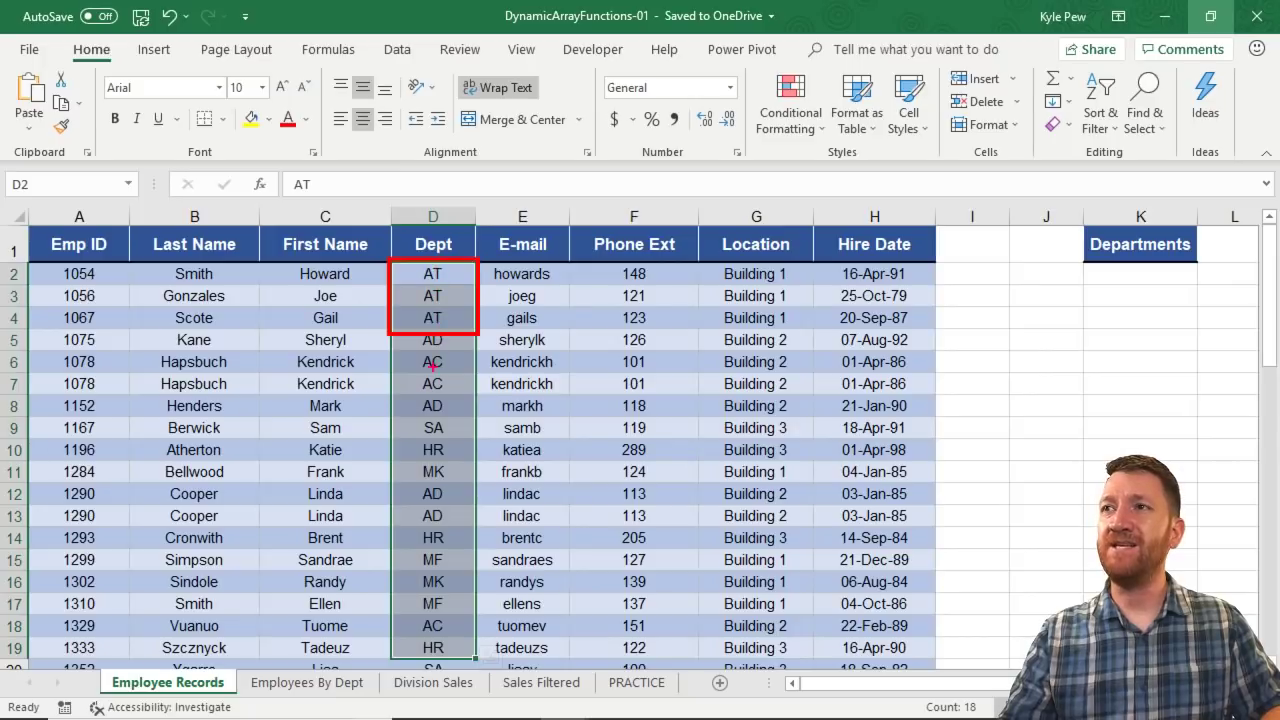
mouse_move(394, 548)
left_mouse_down()
mouse_move(468, 566)
mouse_move(390, 614)
left_mouse_up()
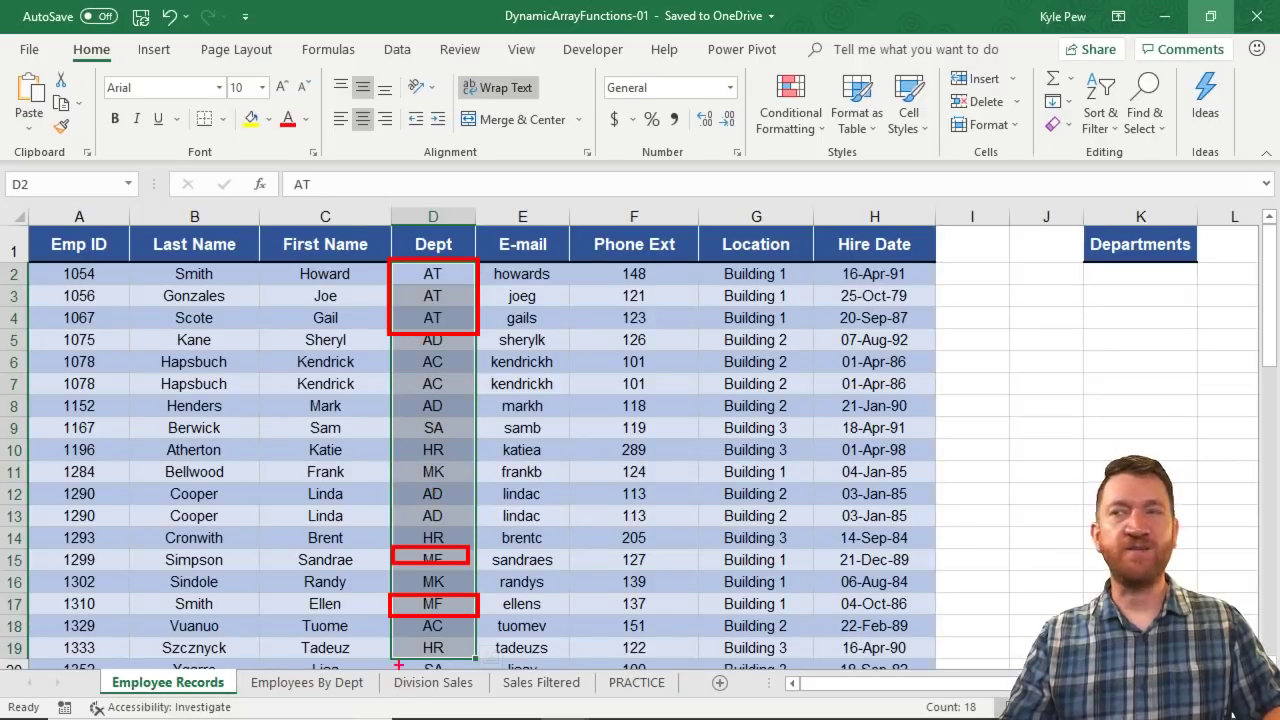
left_click_drag(391, 350, 477, 393)
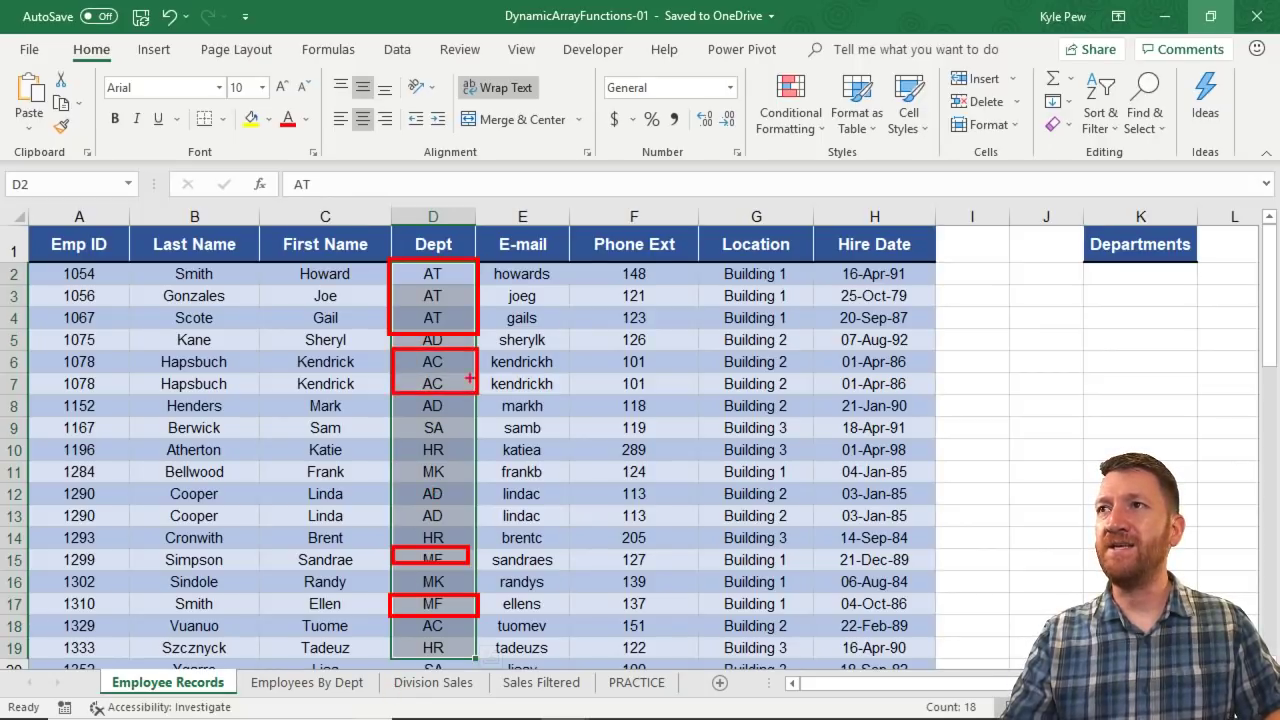
left_click_drag(480, 340, 516, 340)
left_click_drag(476, 408, 550, 408)
left_click_drag(475, 493, 566, 513)
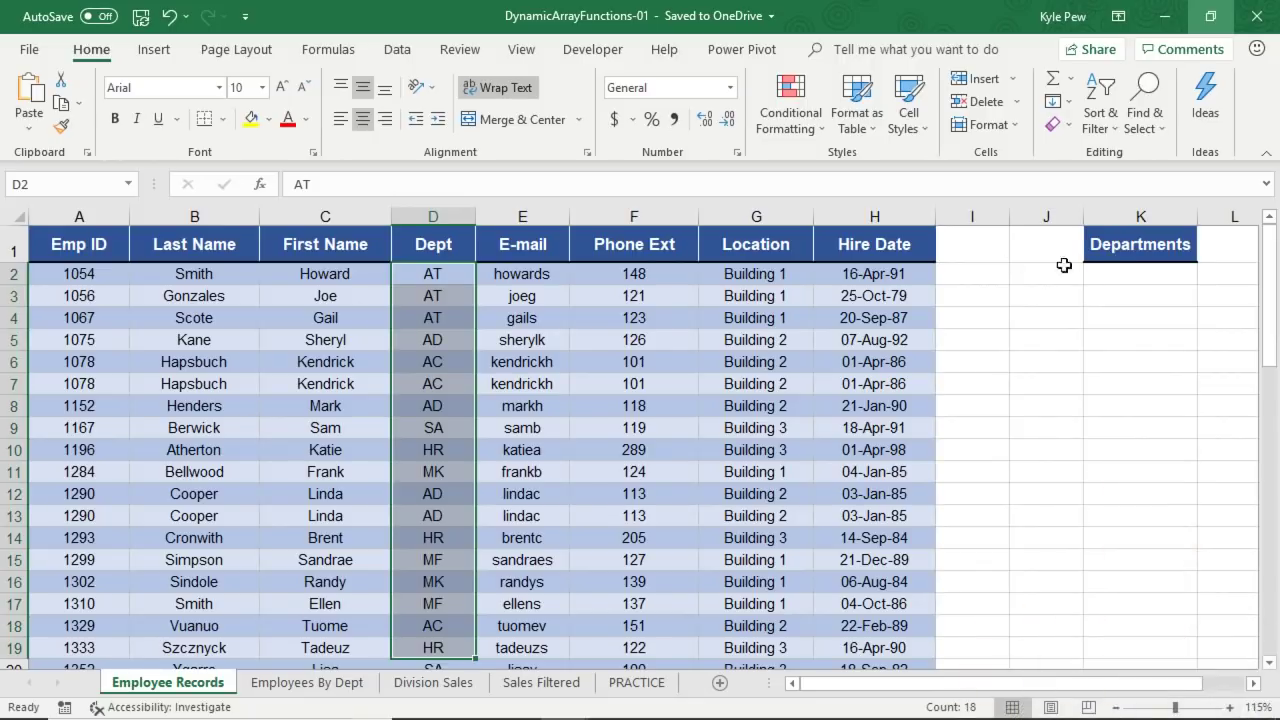
Enter =UNIQUE(D2:D54) in K2 under the Departments header to list each department only once
left_click(1115, 272)
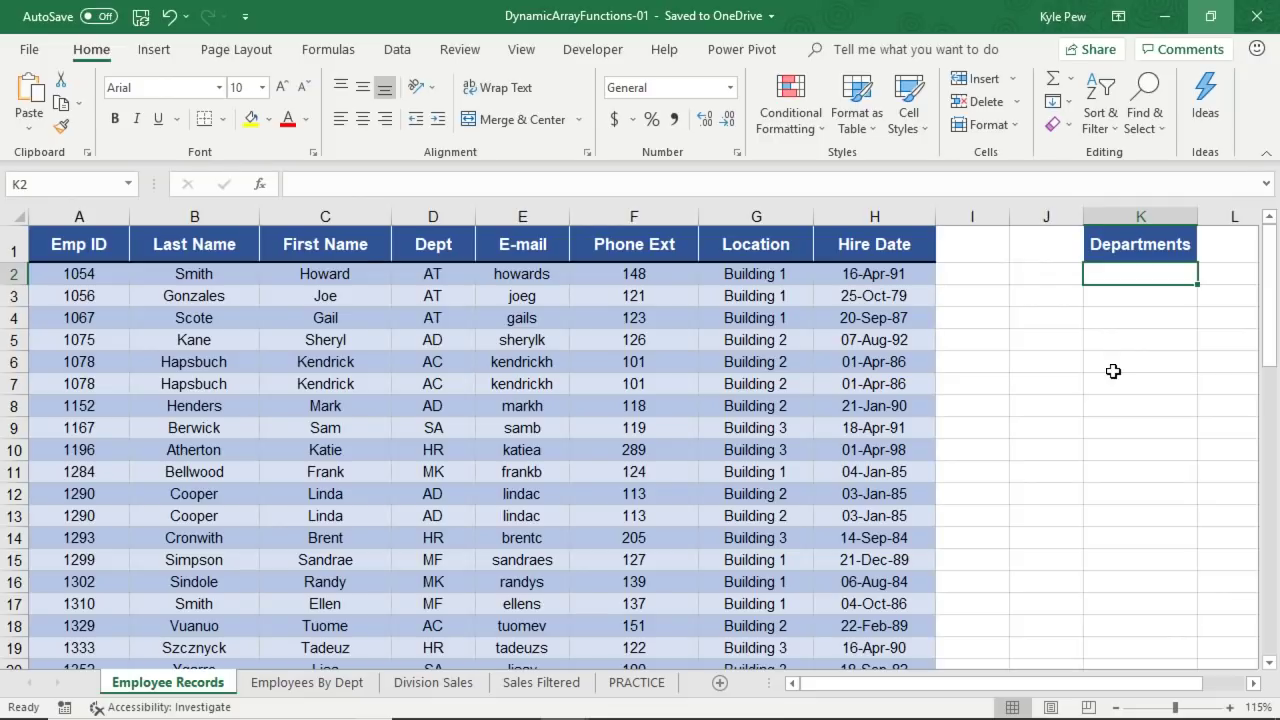
type("=")
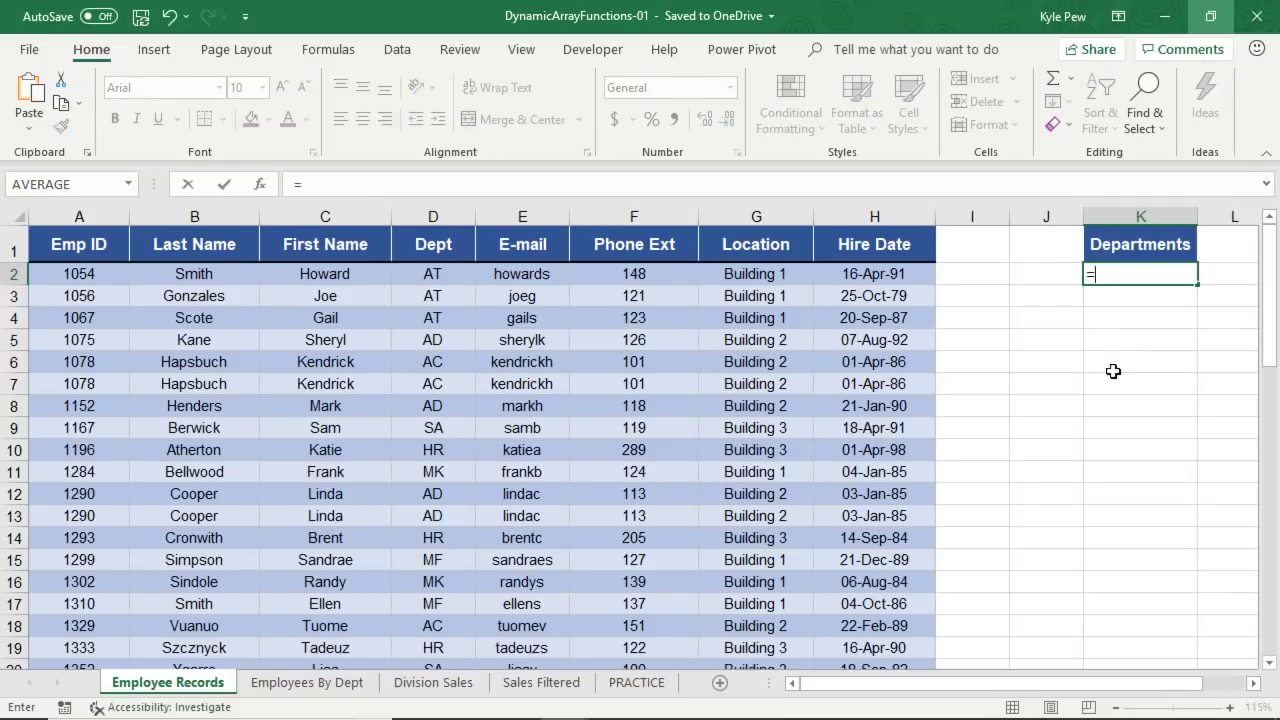
type("un")
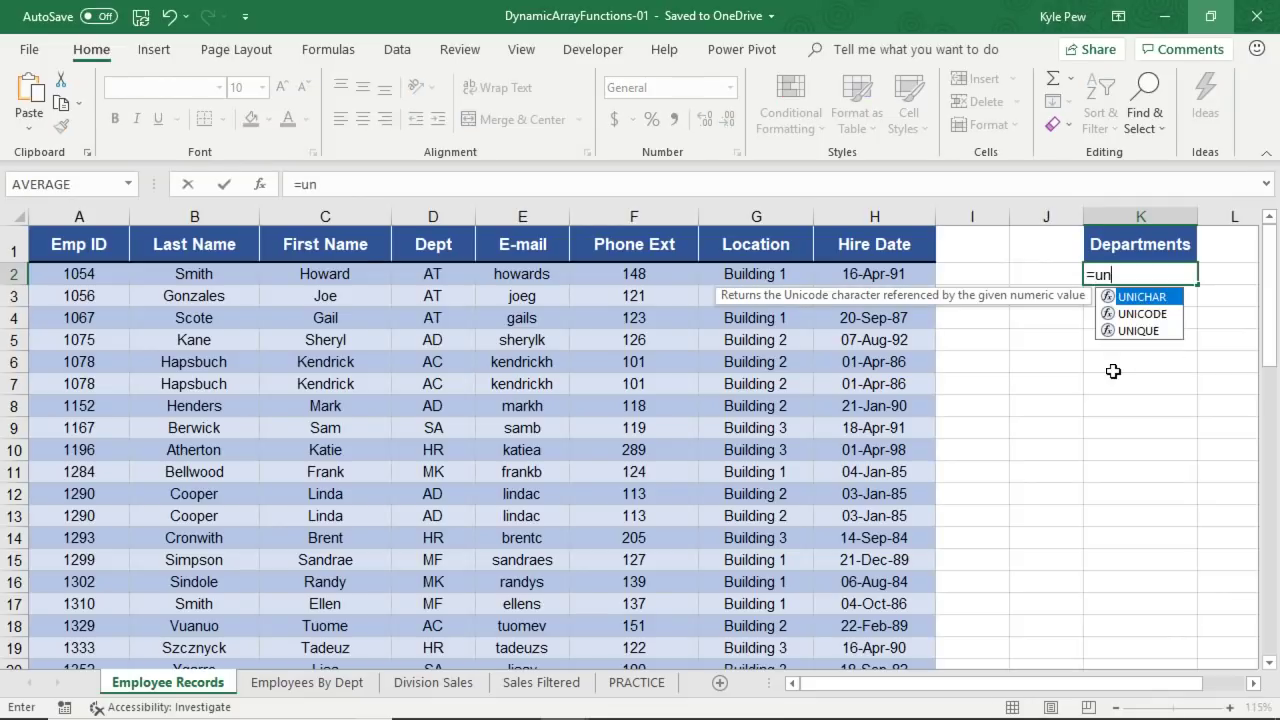
key("Down")
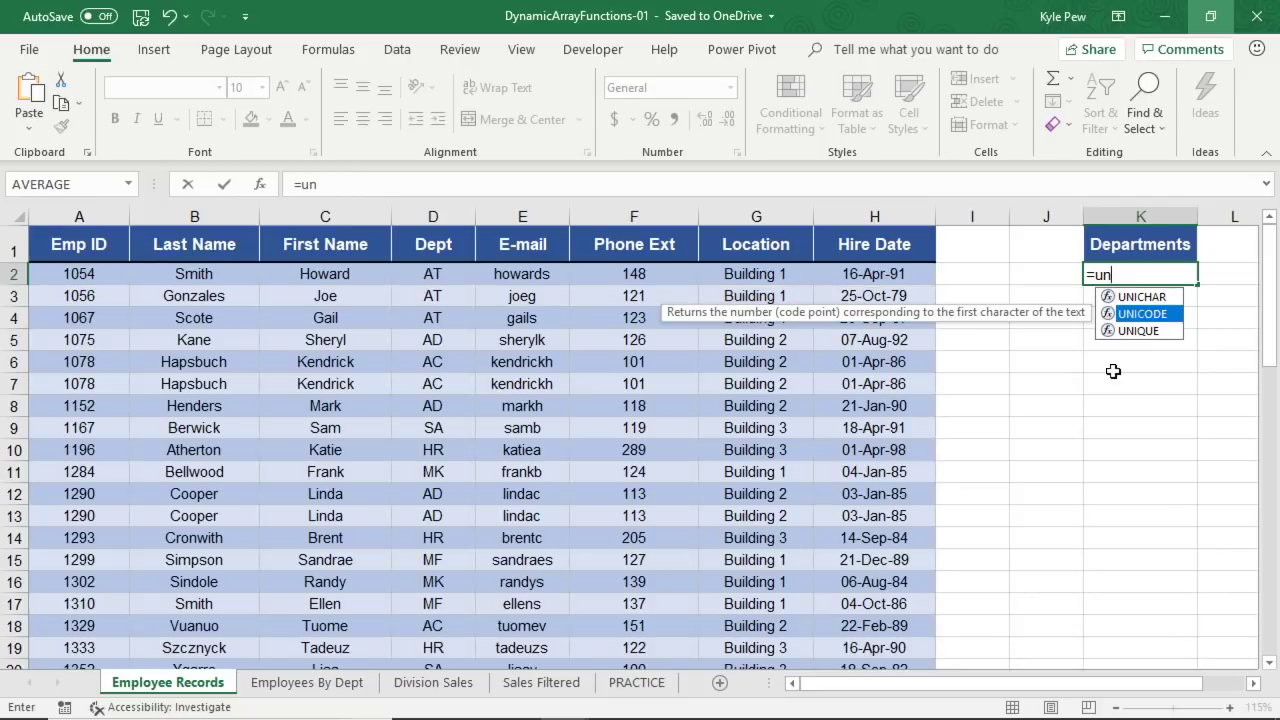
key("Down")
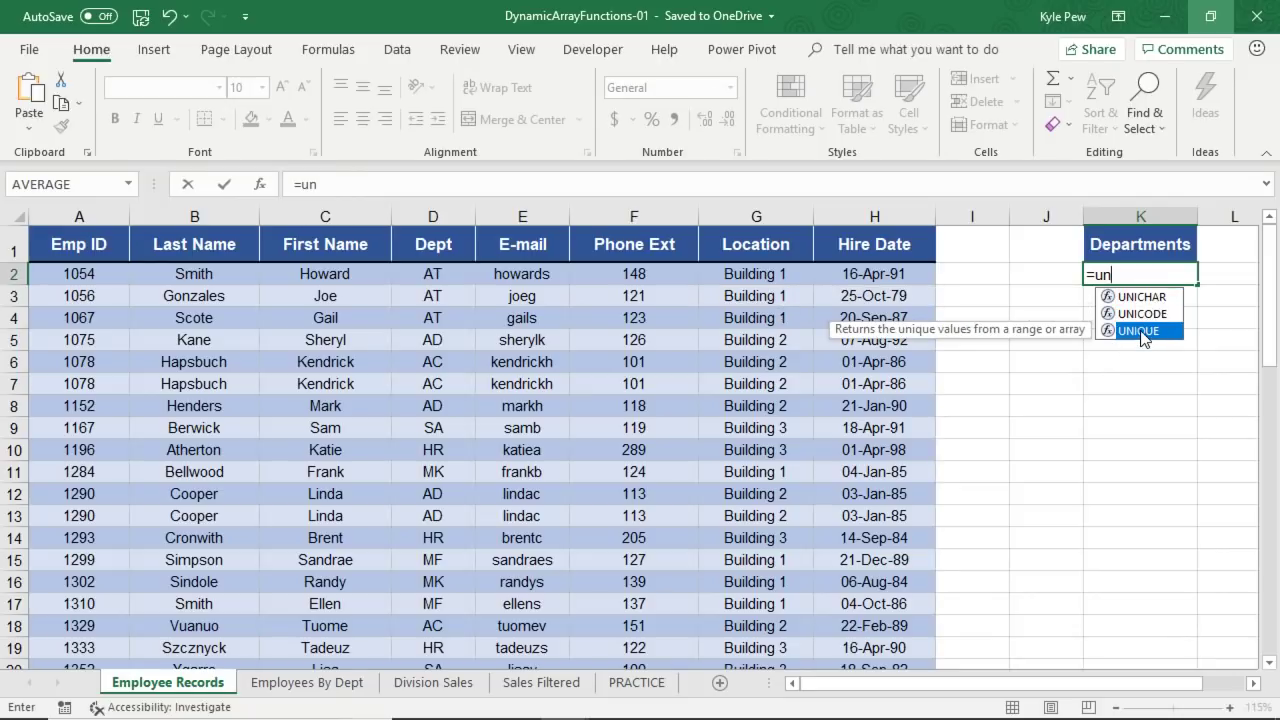
double_click(1143, 331)
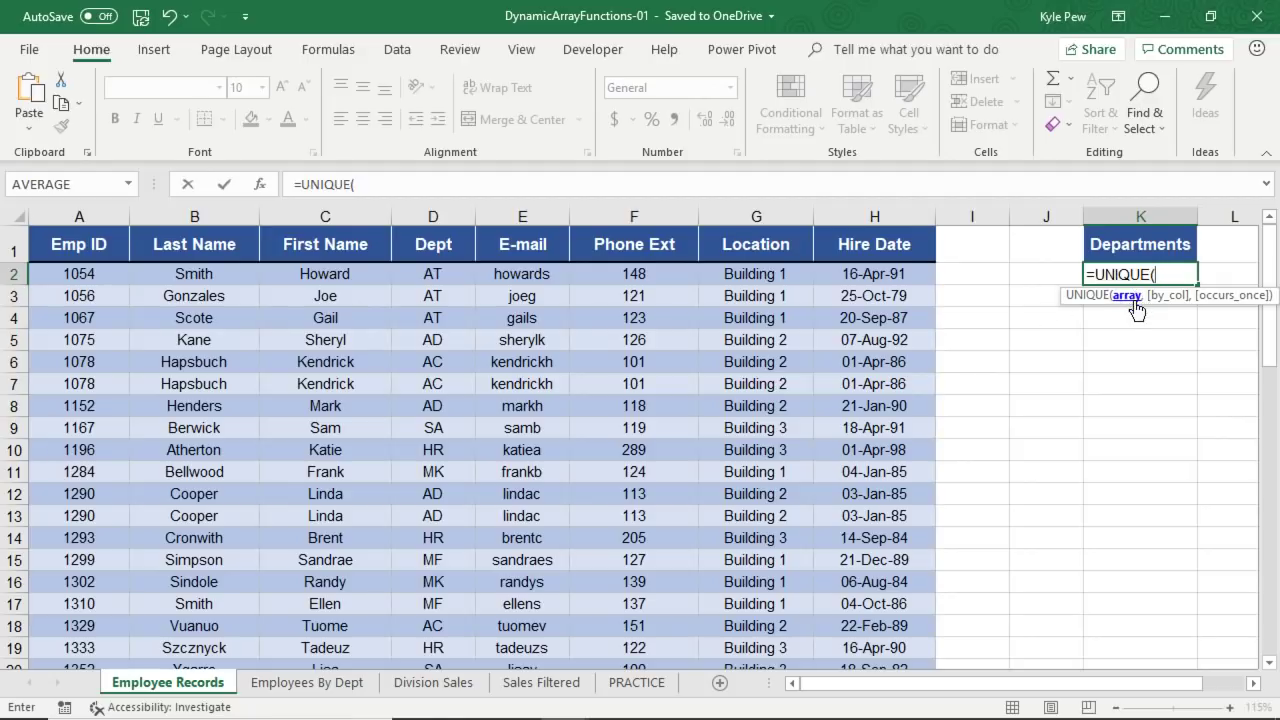
left_click(432, 275)
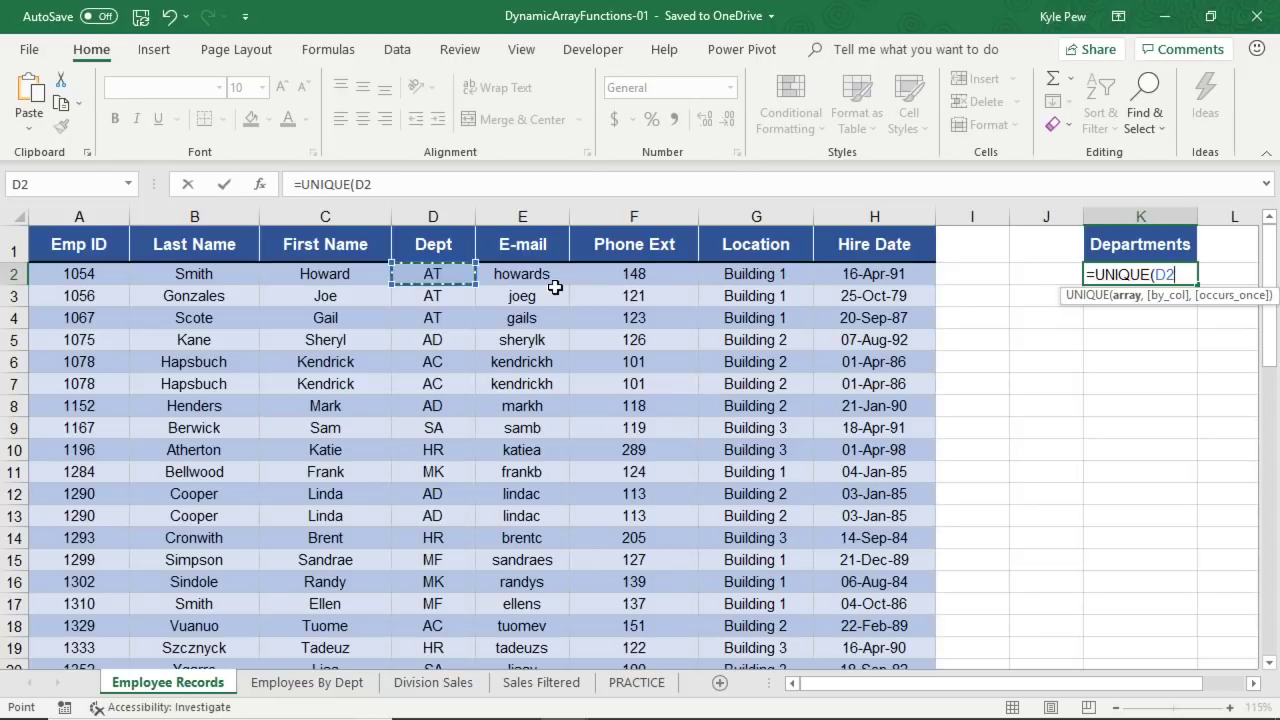
key("ctrl+shift+Down")
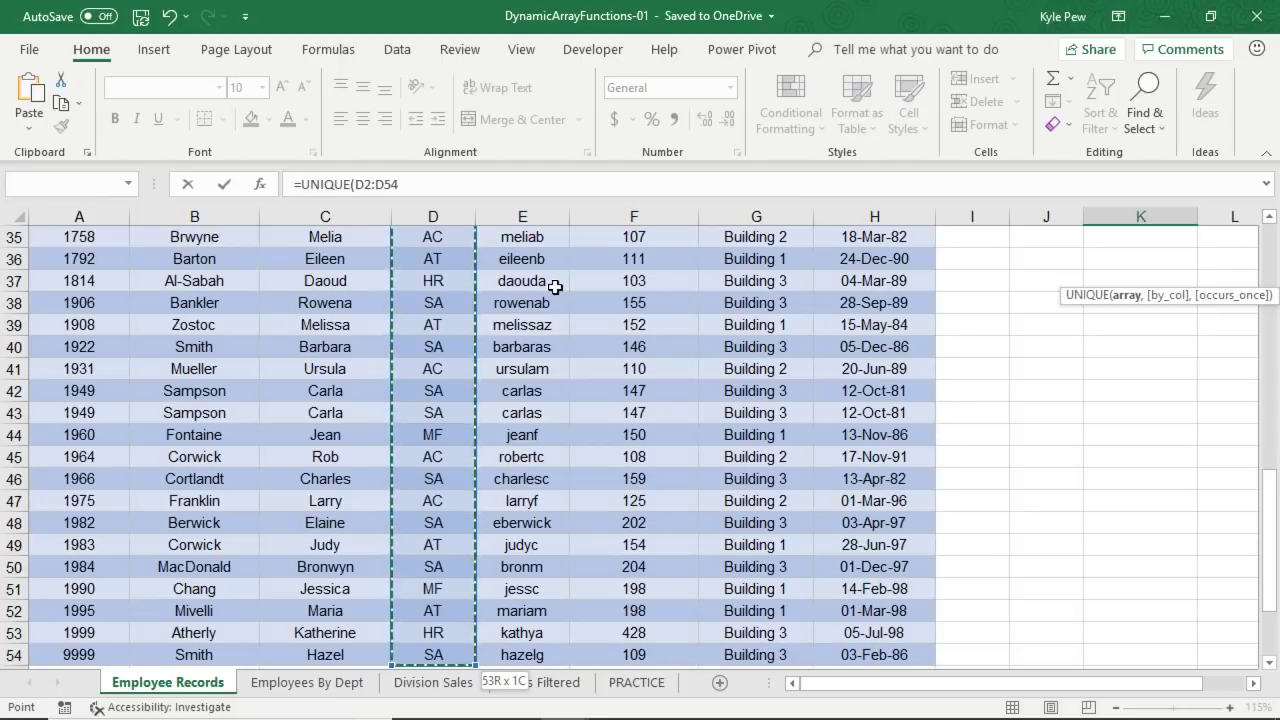
scroll(1128, 450, "up", 11)
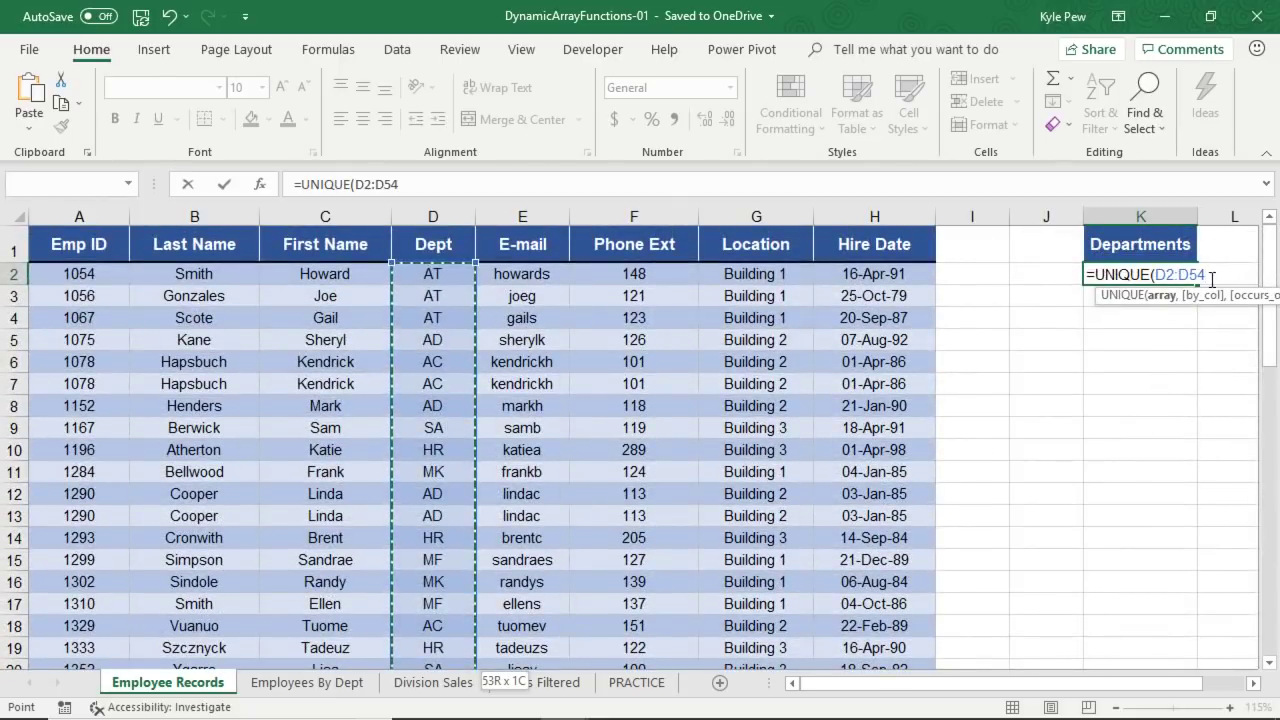
key("Return")
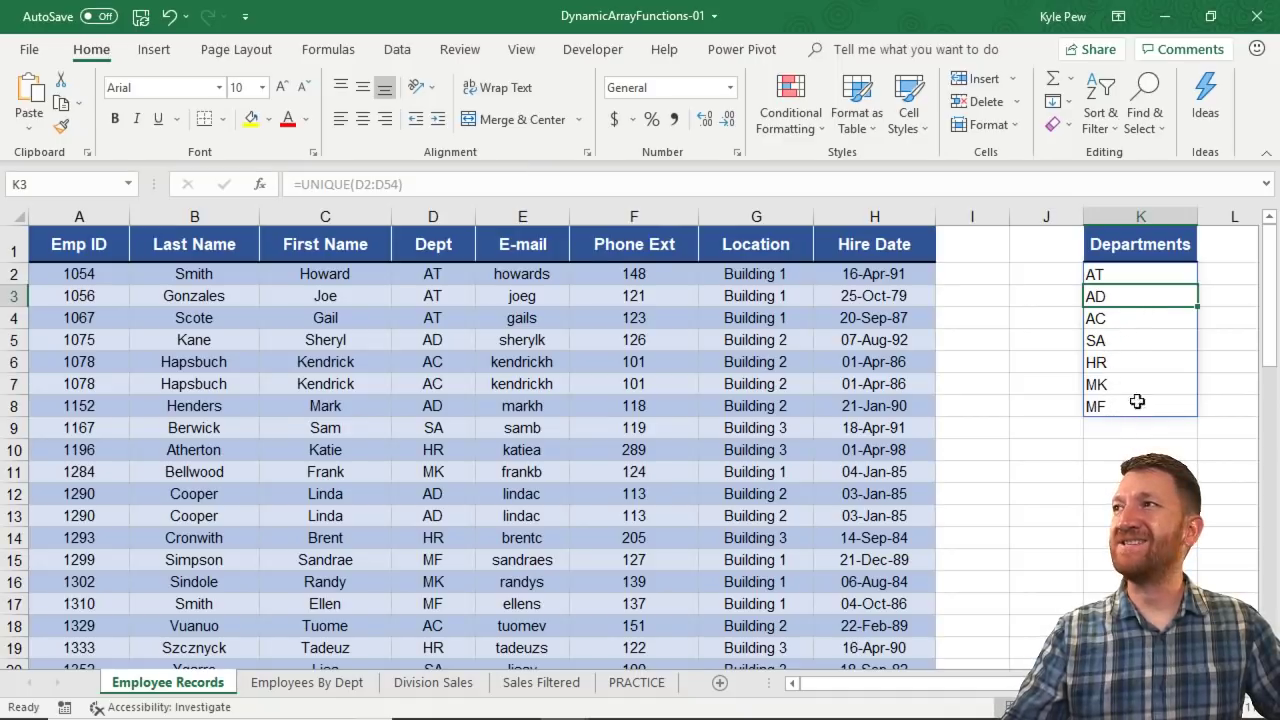
left_click(1122, 274)
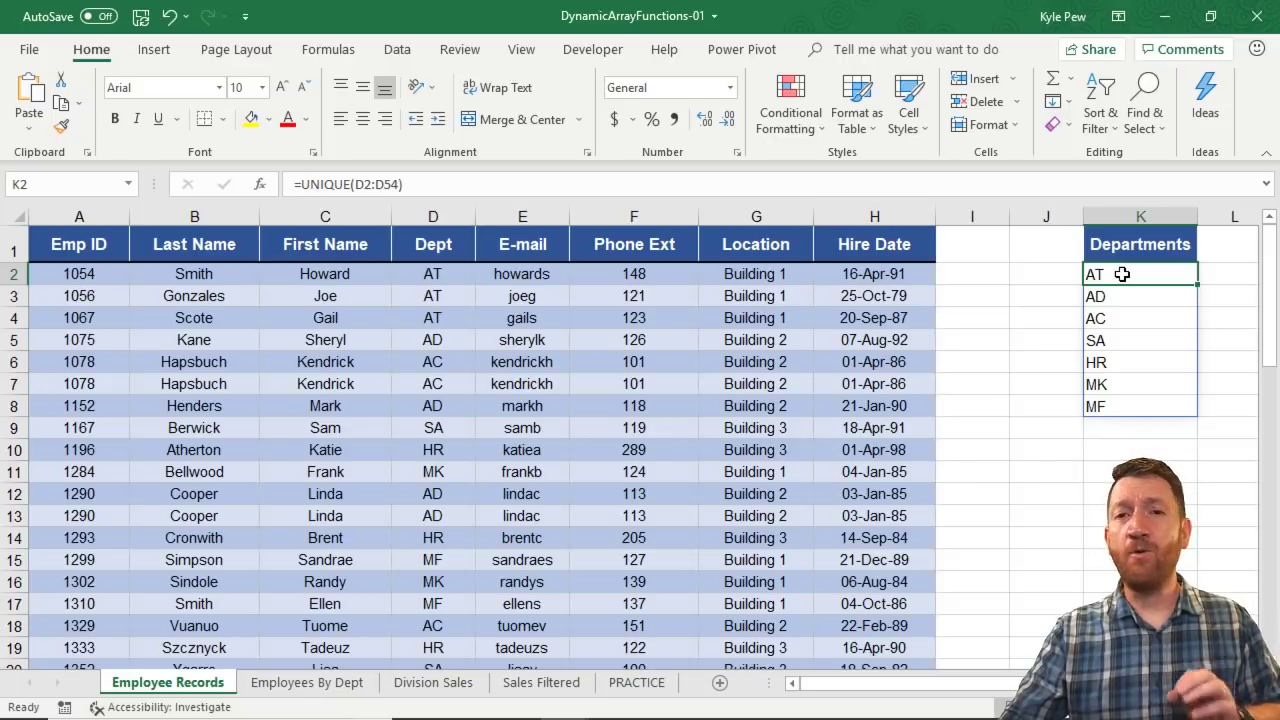
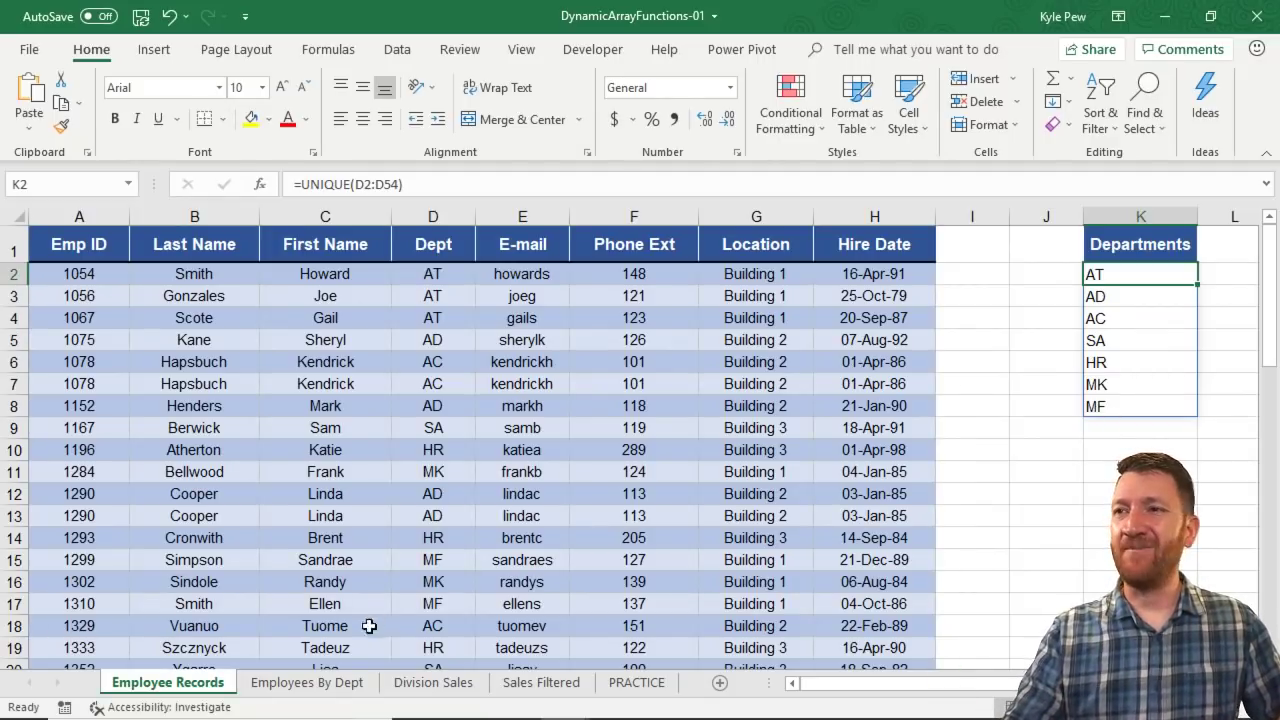
Add List data validation to cell B3 on the Employees By Dept sheet, sourced from the Departments list in K2:K8 (EmpDepts) on Employee Records
left_click(316, 685)
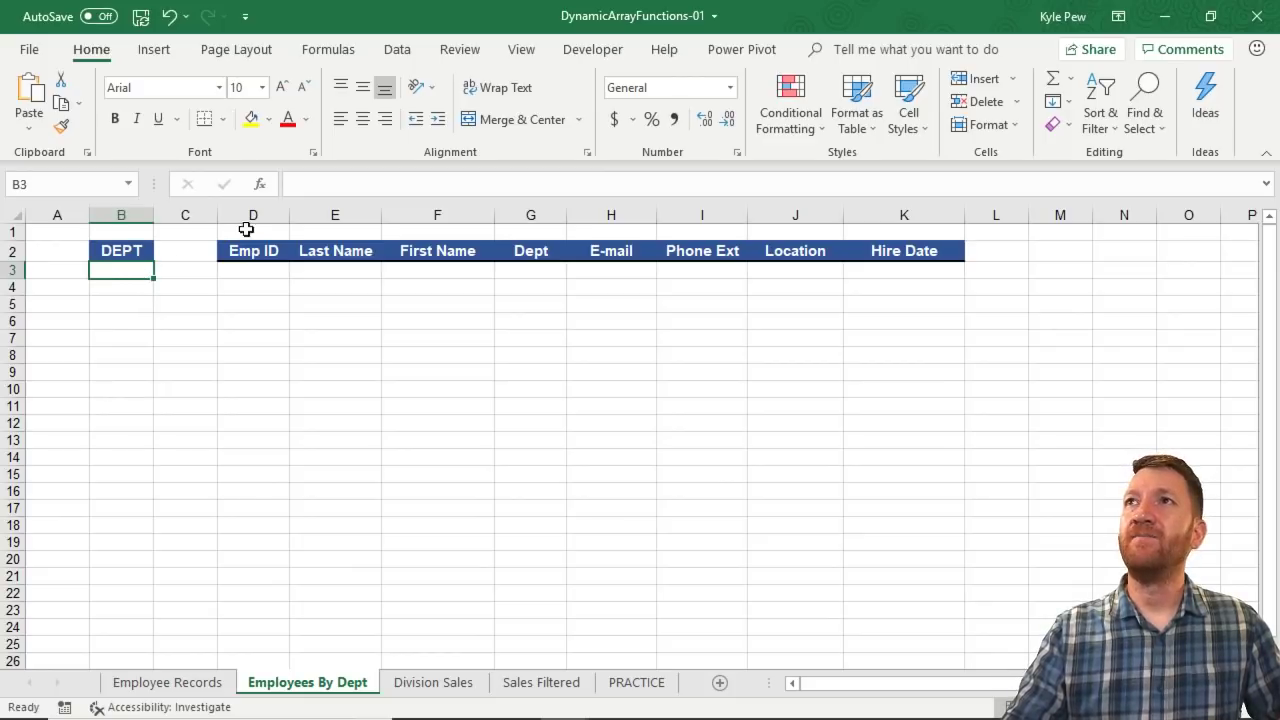
left_click(397, 52)
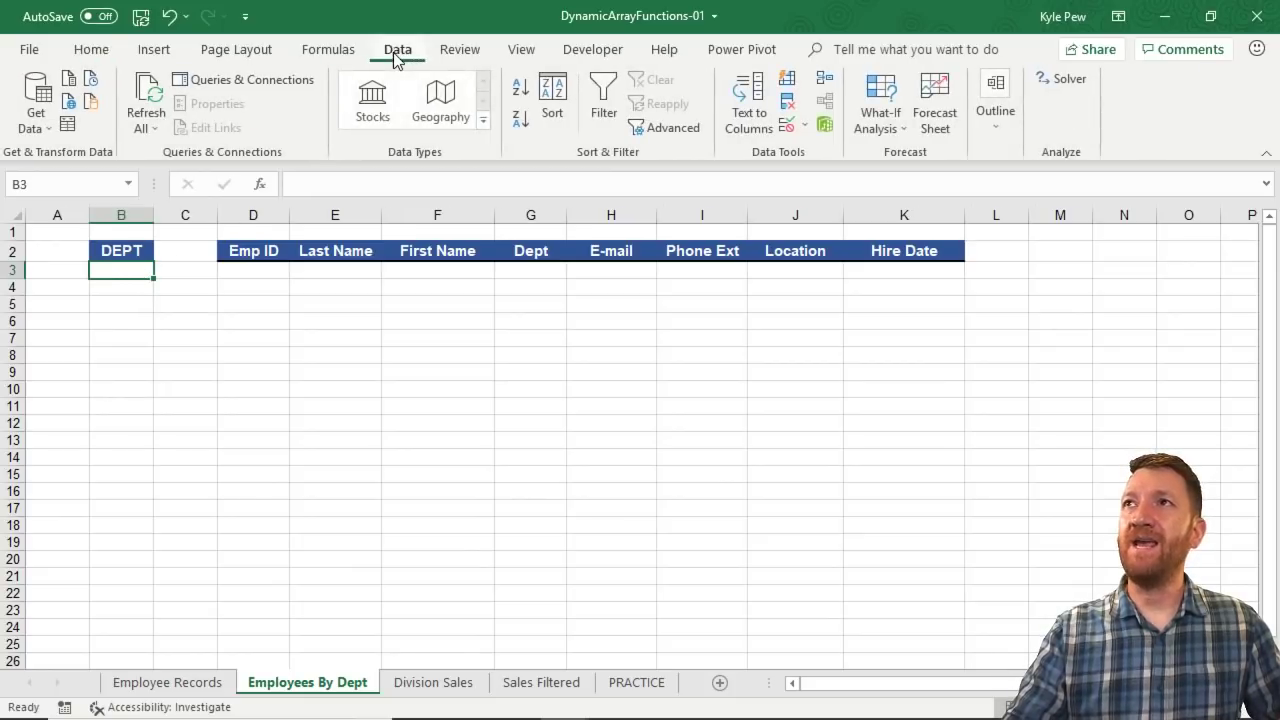
left_click(804, 125)
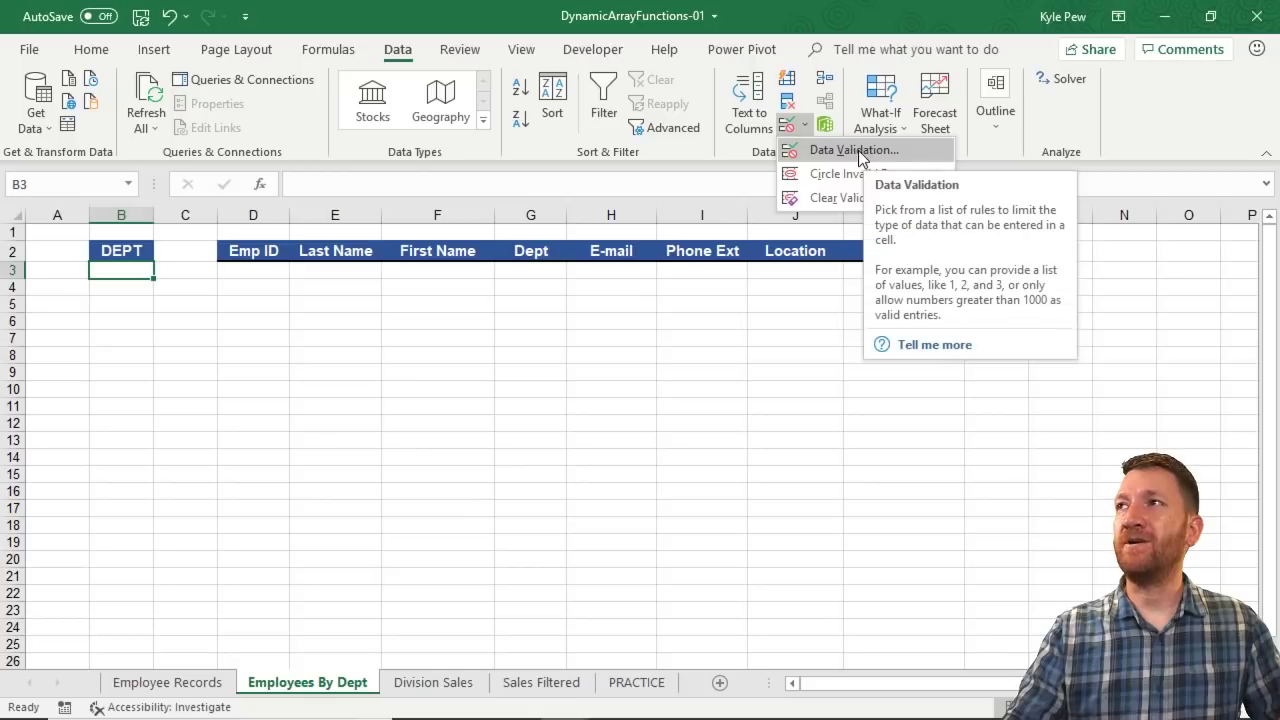
left_click(850, 151)
left_click(513, 346)
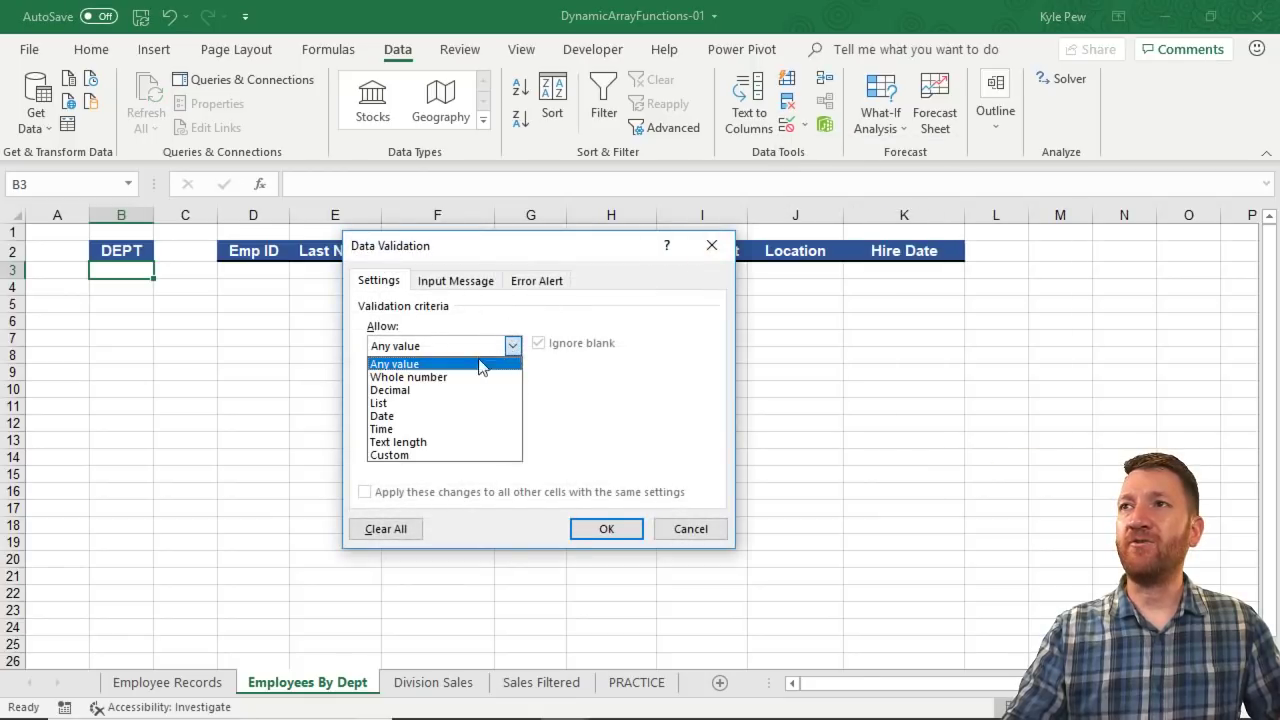
left_click(396, 405)
left_click(394, 427)
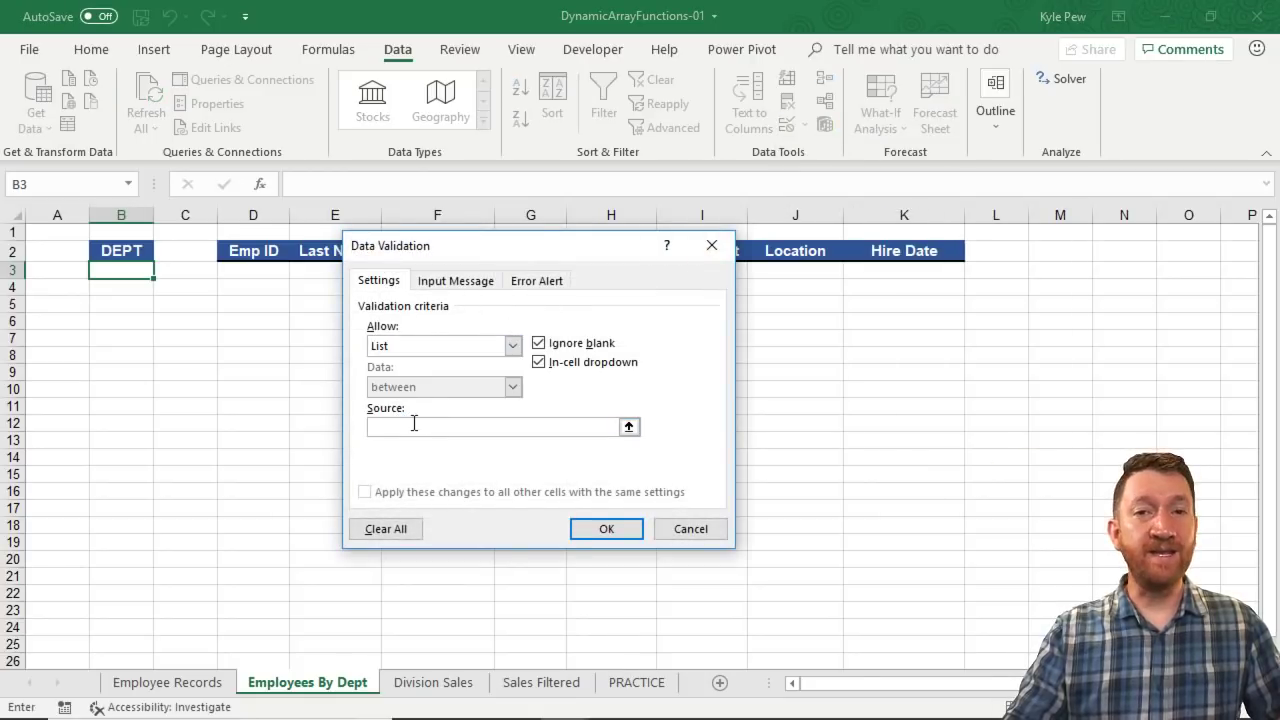
left_click(186, 684)
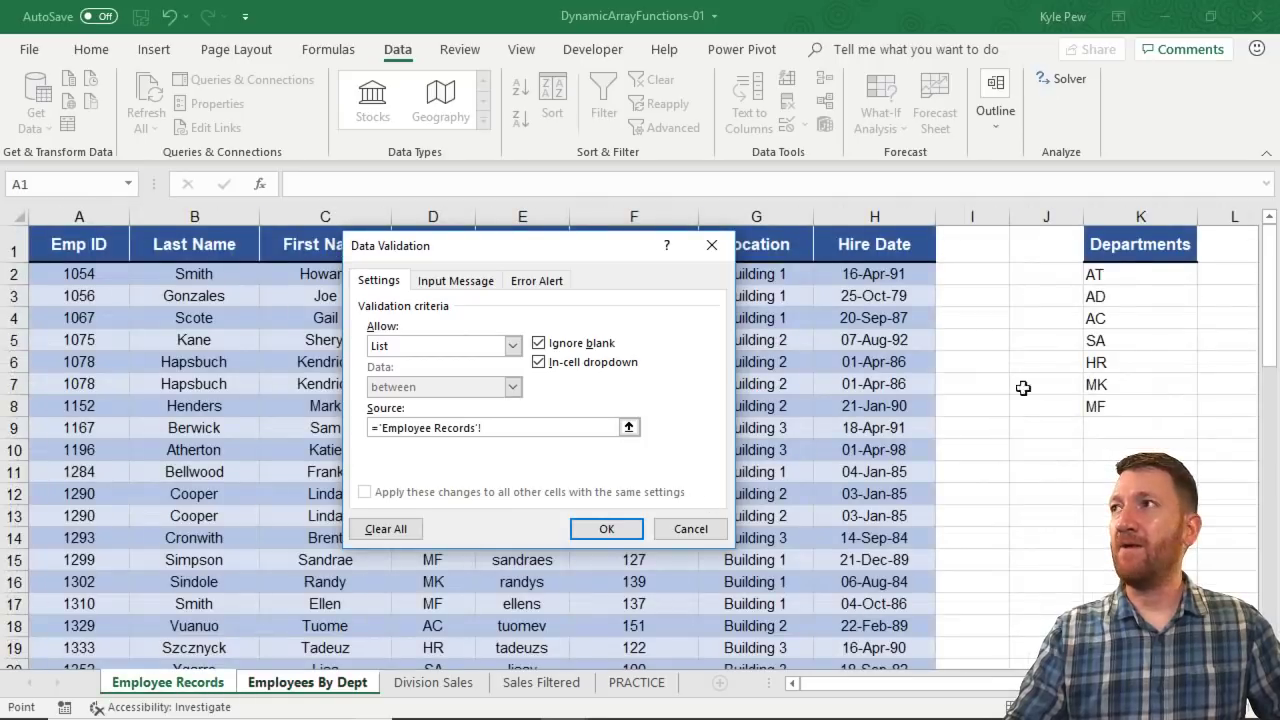
left_click_drag(1120, 274, 1113, 405)
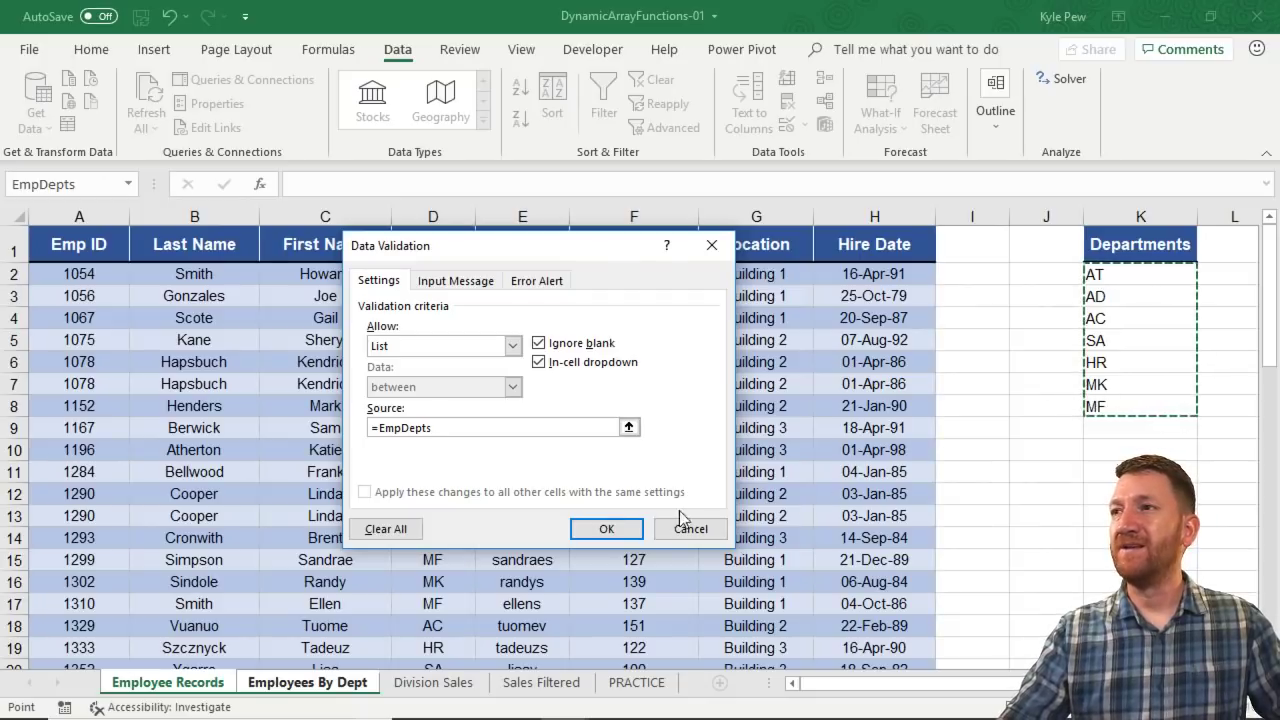
left_click(604, 530)
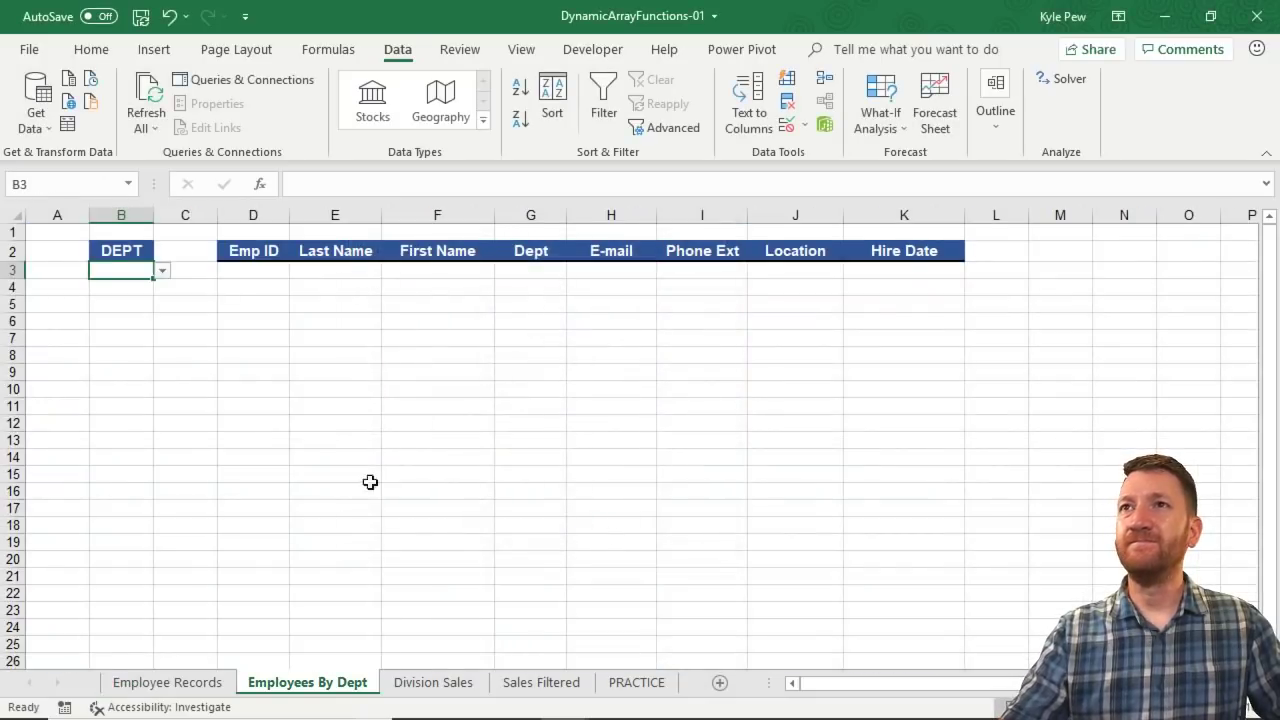
Test the DEPT drop-down in B3 by choosing AT, HR and MF in turn, finishing with AT
left_click(160, 271)
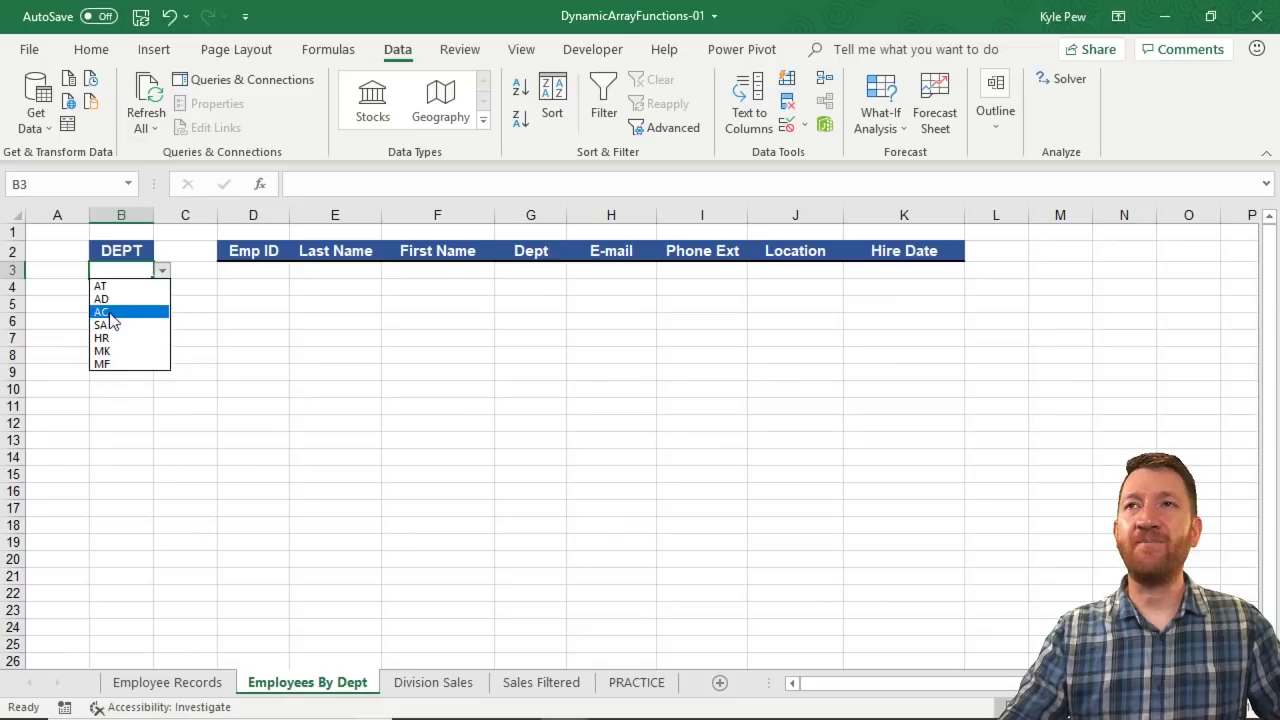
left_click(104, 287)
left_click(161, 271)
left_click(104, 337)
left_click(161, 271)
left_click(113, 363)
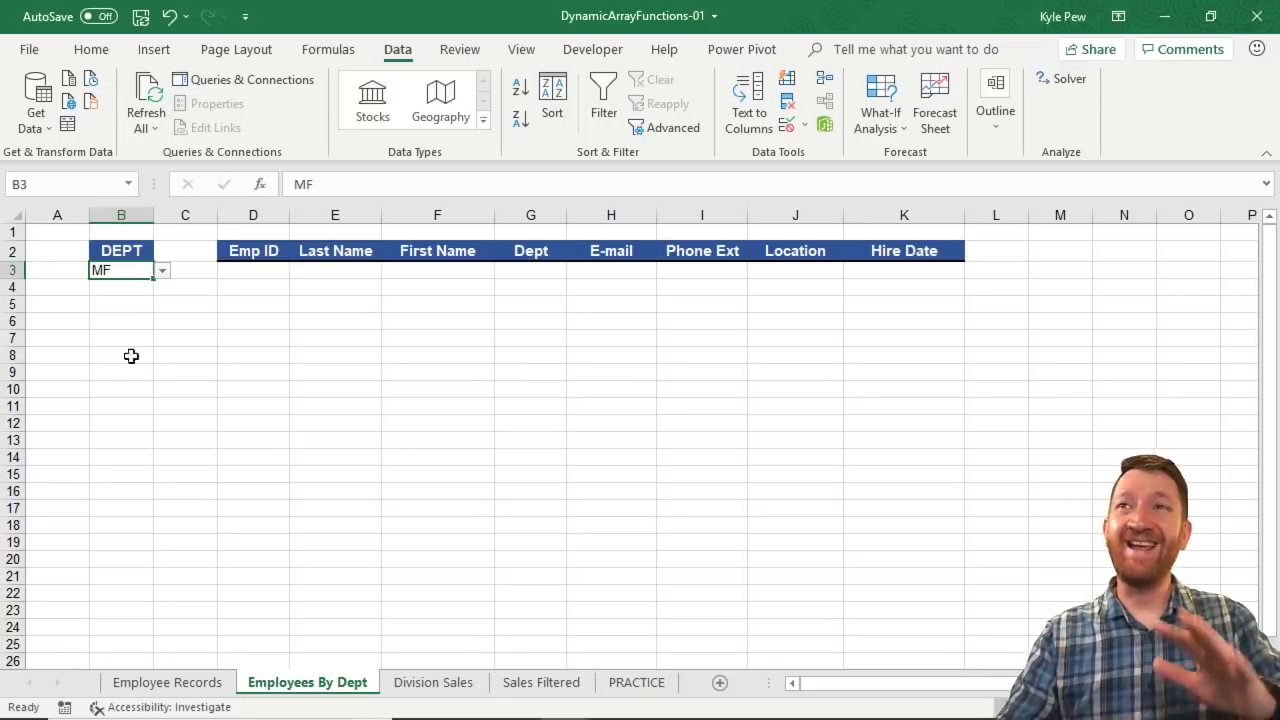
left_click(162, 271)
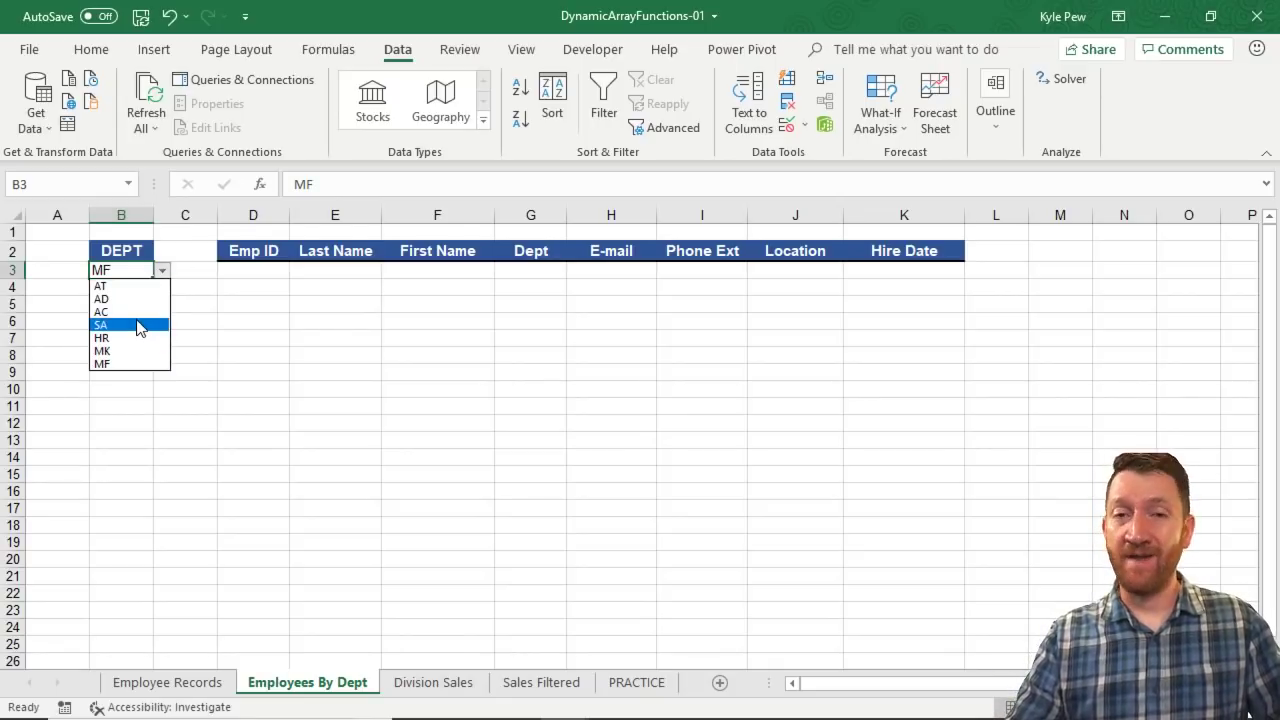
left_click(133, 287)
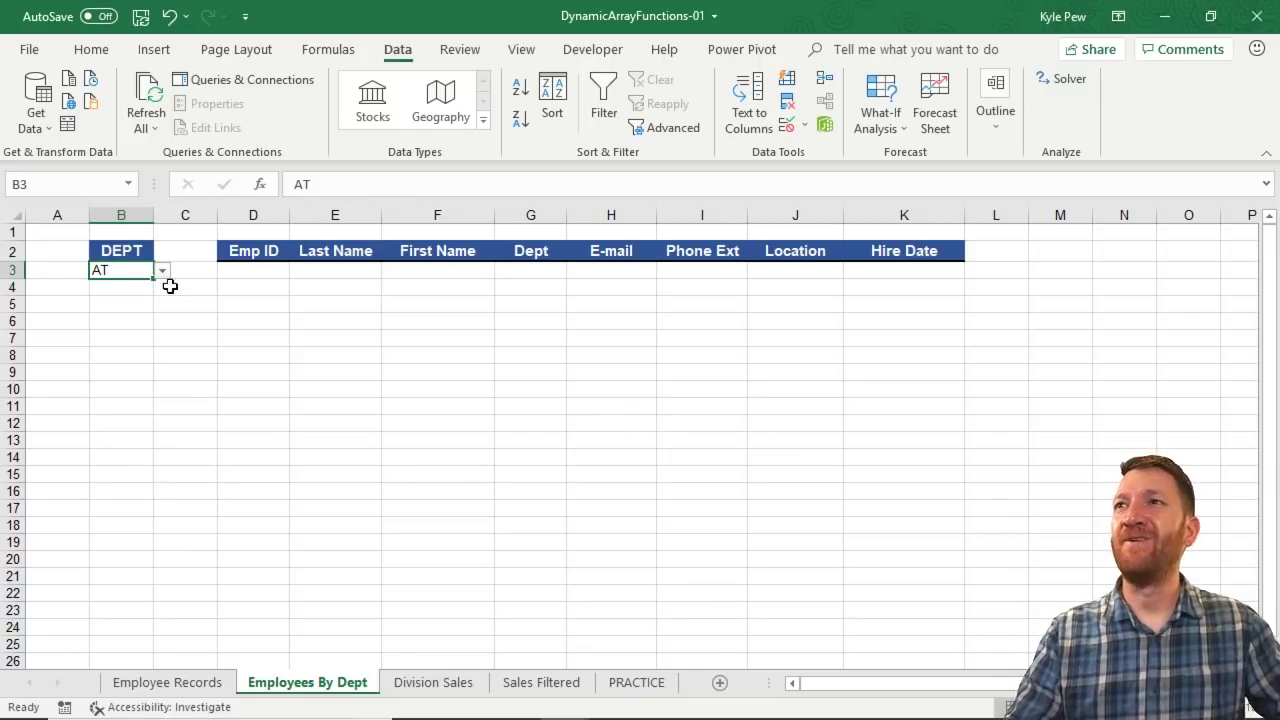
left_click(250, 273)
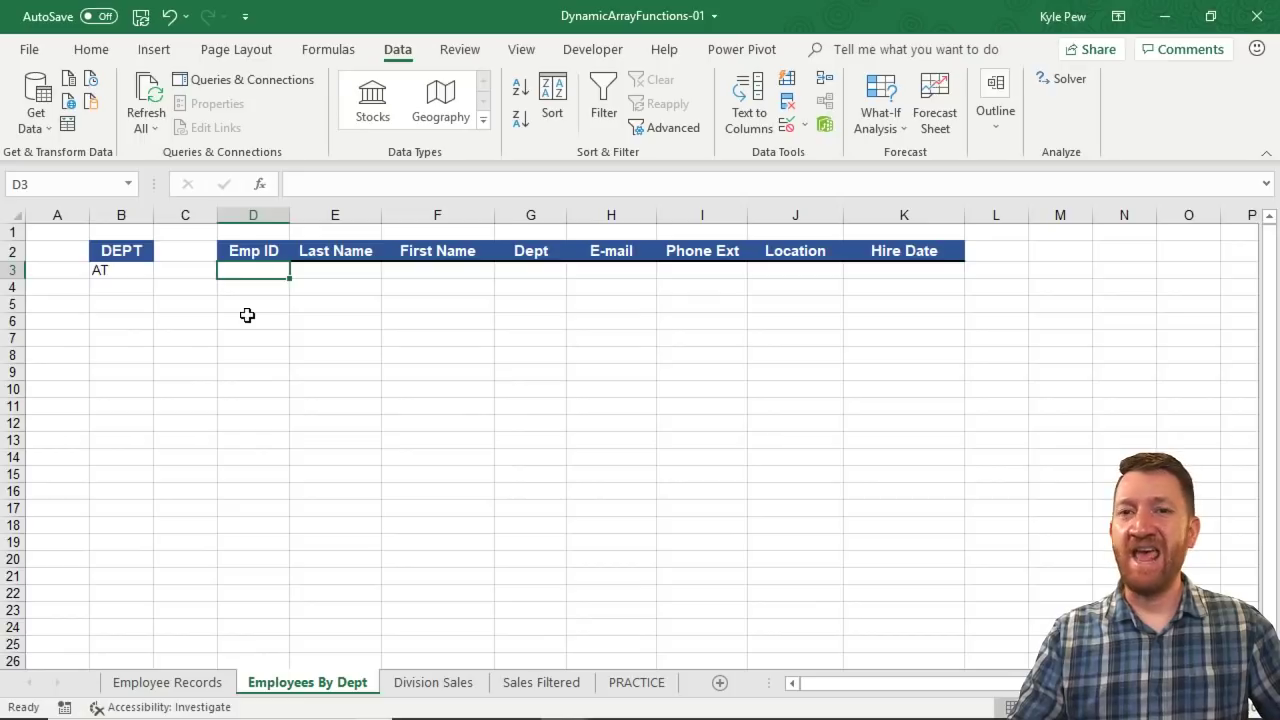
left_click(163, 686)
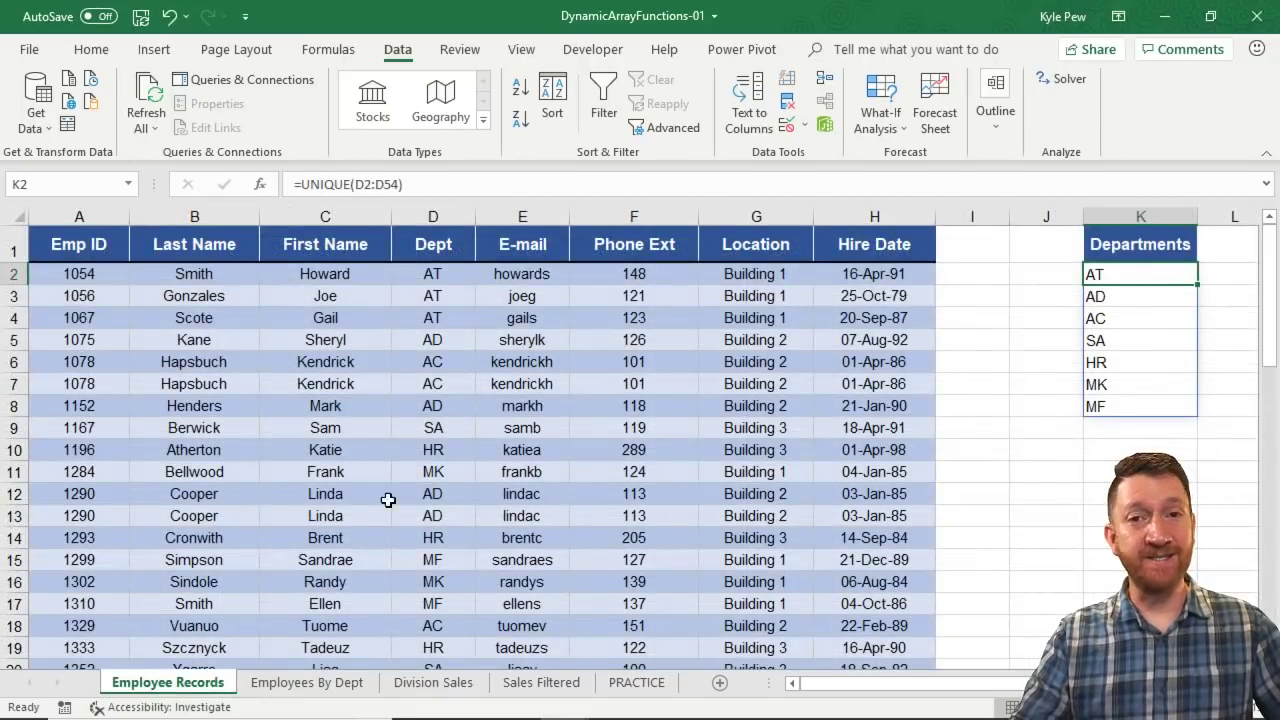
left_click(282, 686)
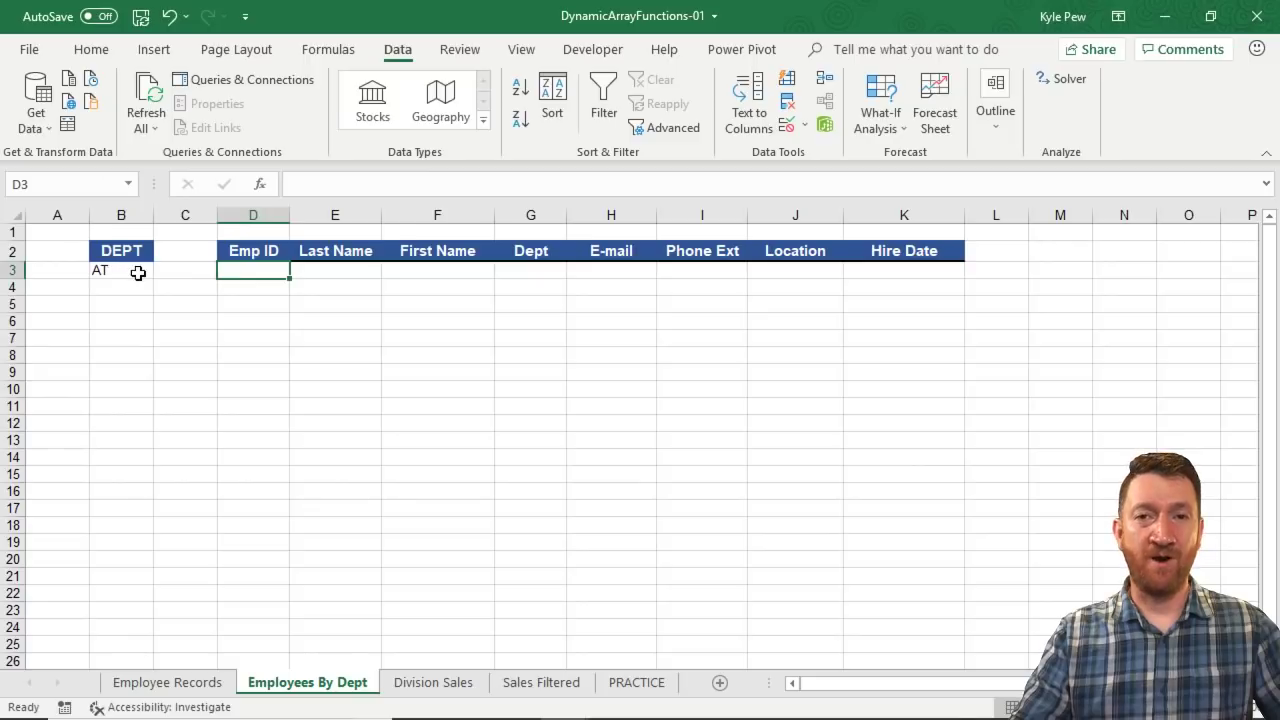
left_click(200, 684)
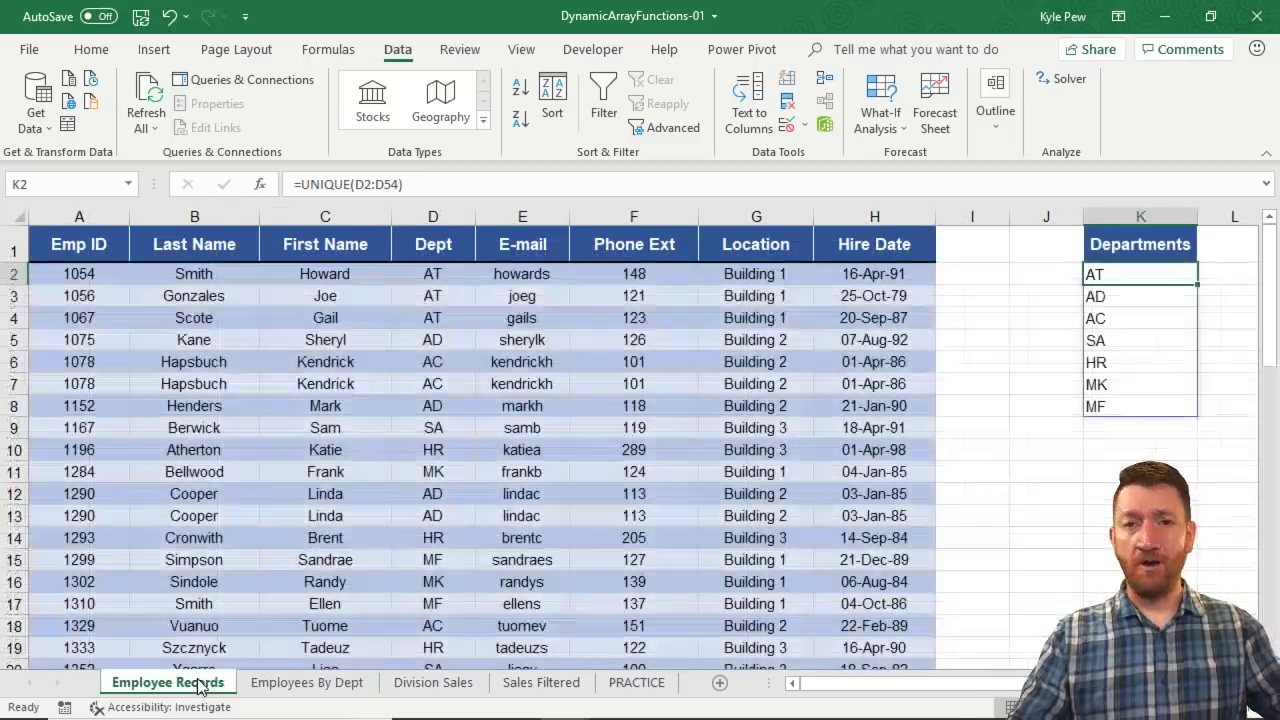
Preview the filter options for the Dept column of the employee table, leaving them unapplied and filtering switched off
left_click(325, 356)
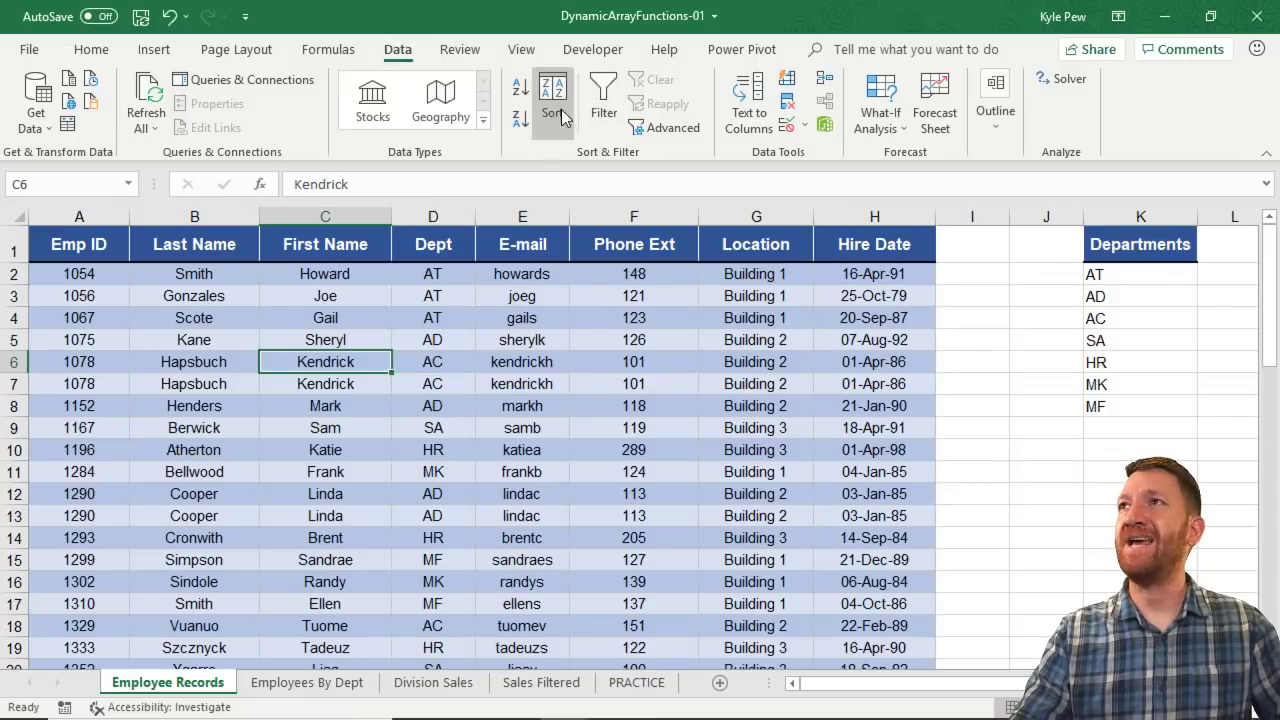
left_click(602, 109)
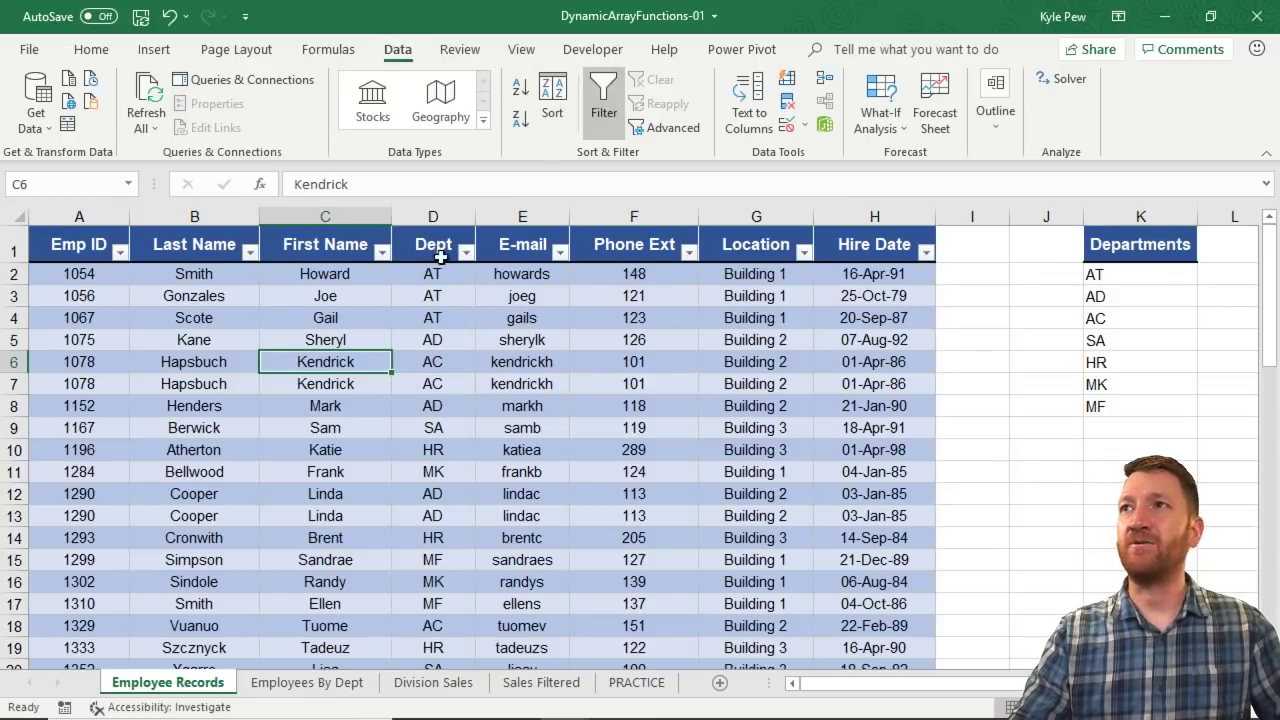
left_click(465, 252)
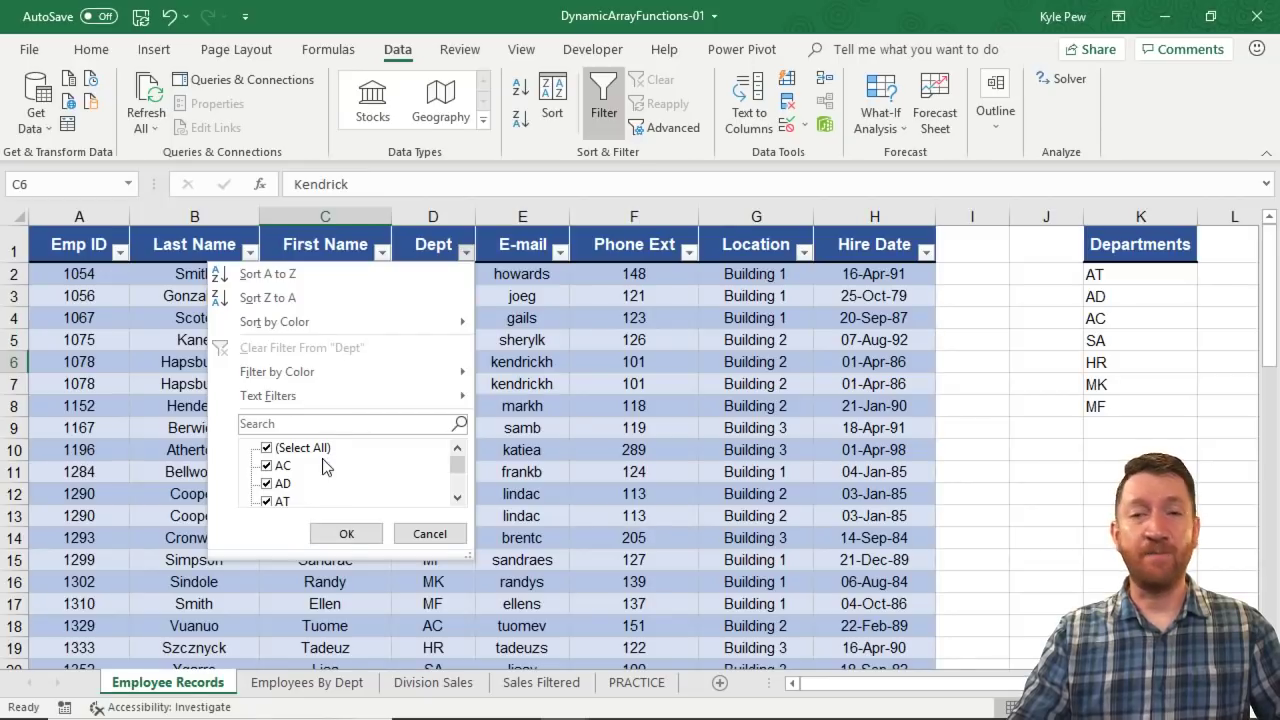
left_click(445, 533)
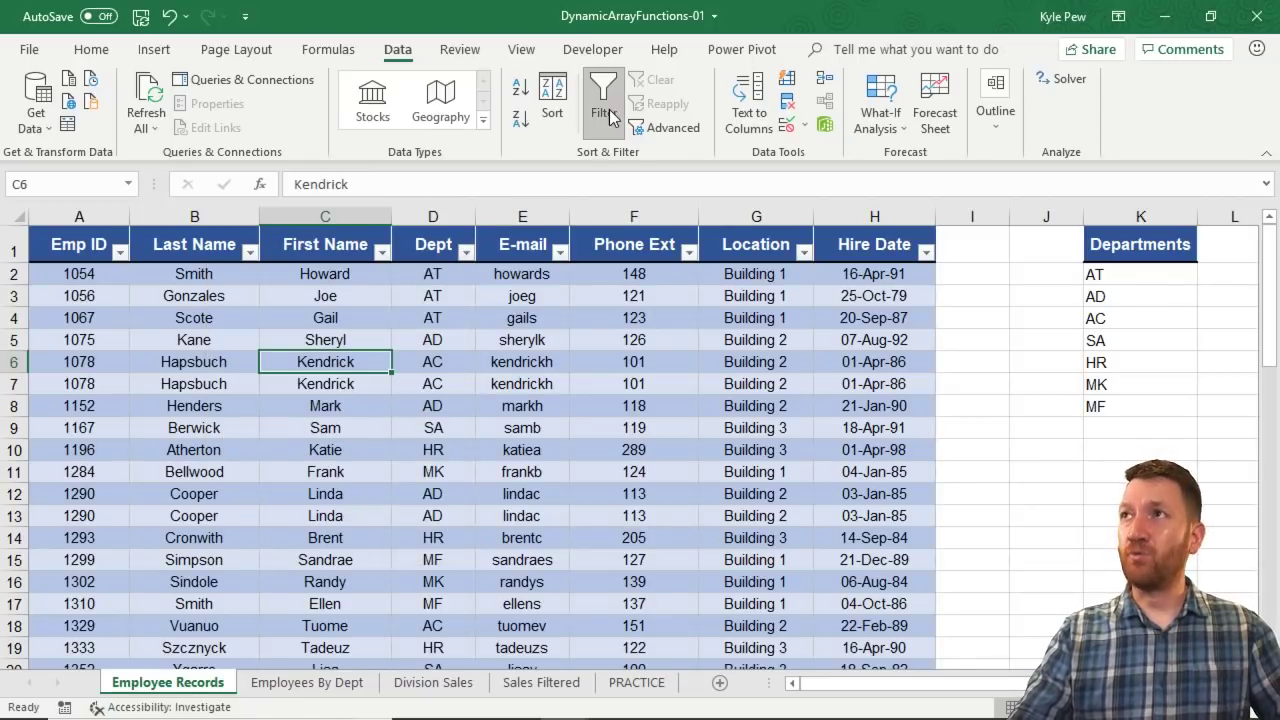
left_click(609, 109)
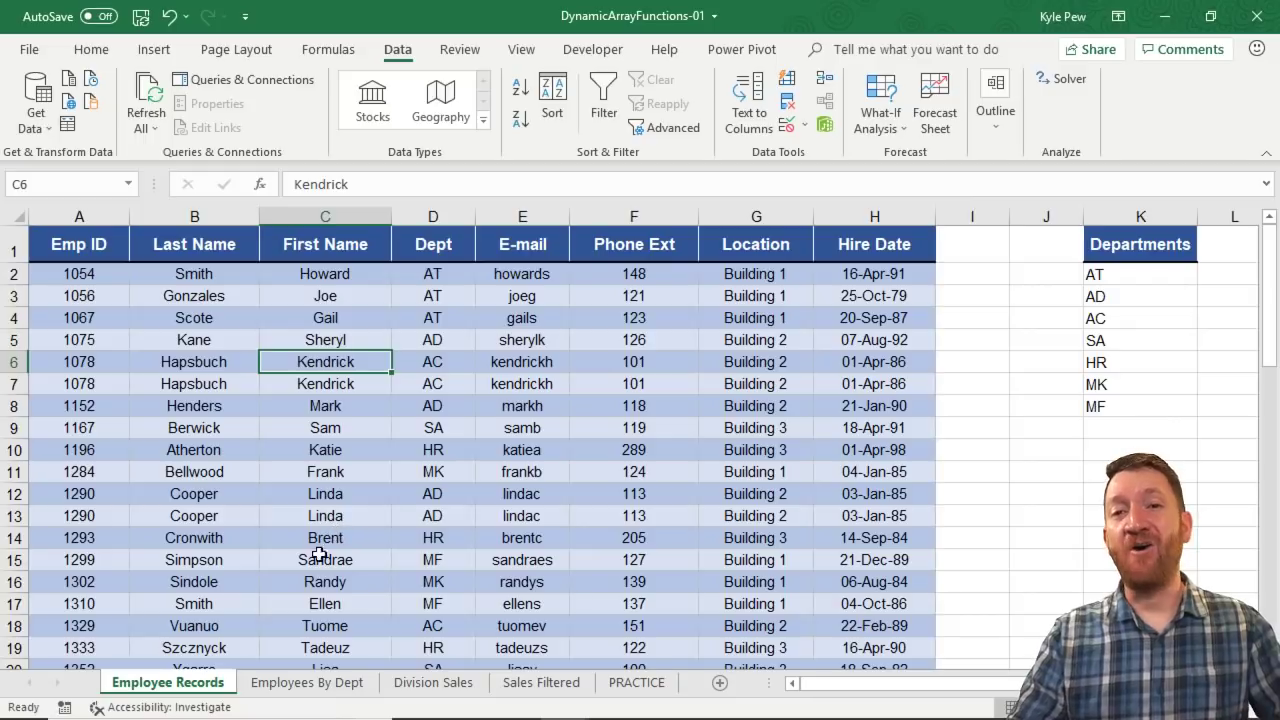
Compare the empty report on Employees By Dept with the source table on Employee Records, ending on the report sheet
left_click(292, 681)
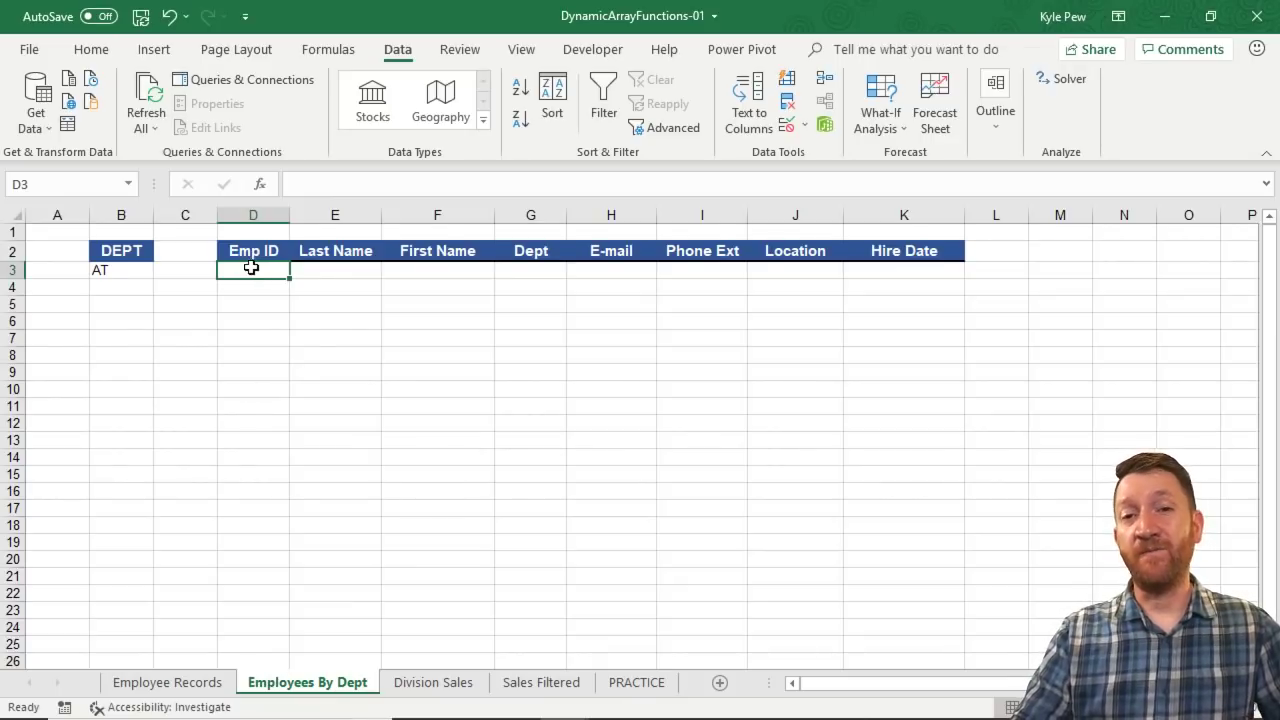
left_click(204, 684)
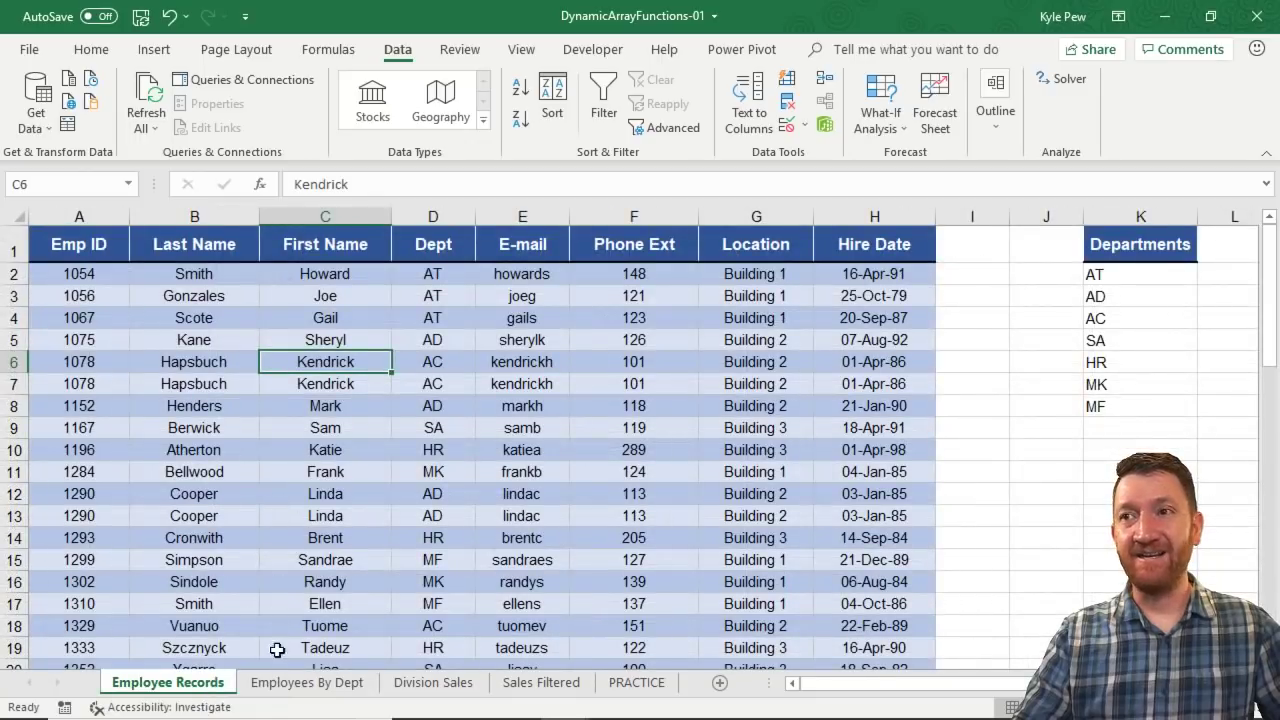
left_click(306, 682)
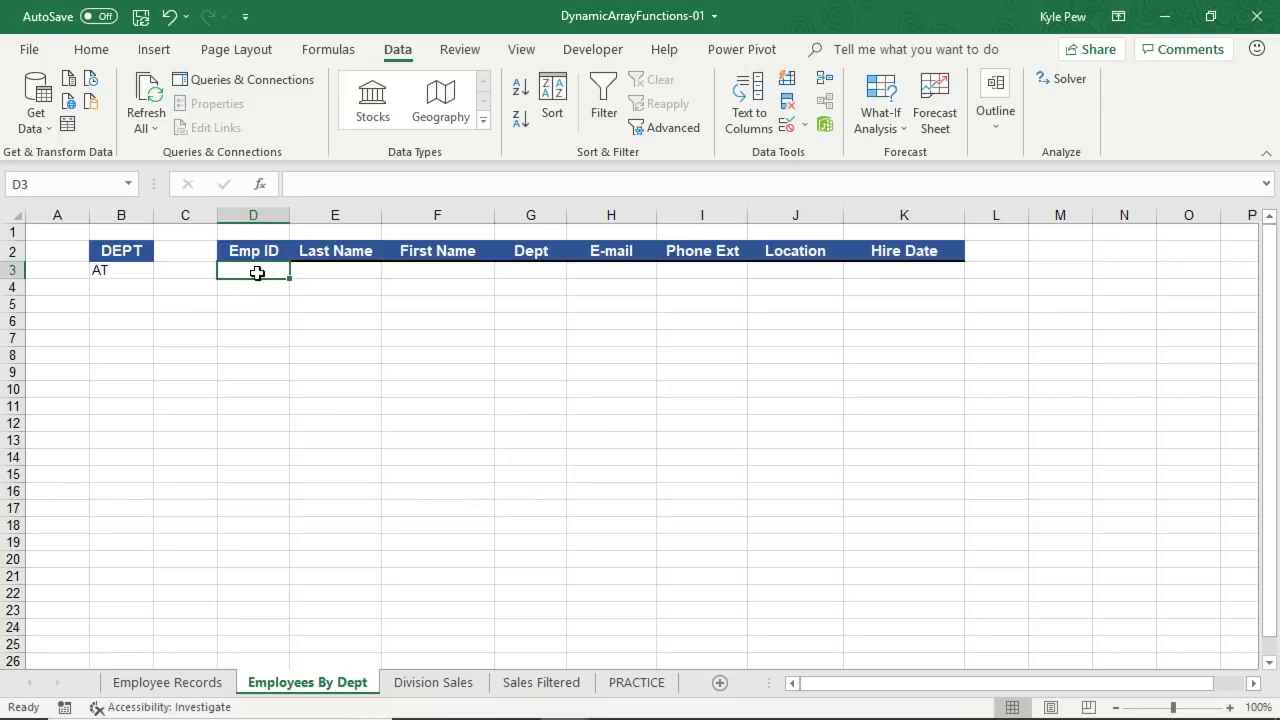
type("=fil")
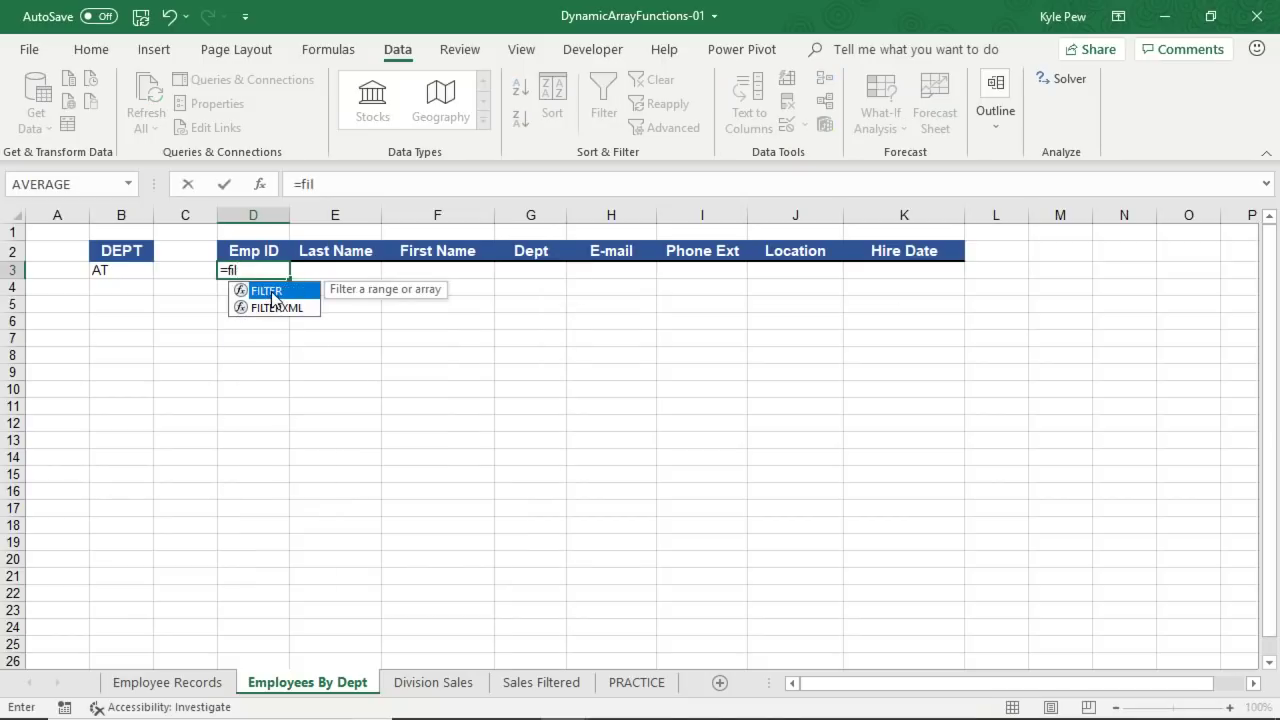
double_click(266, 291)
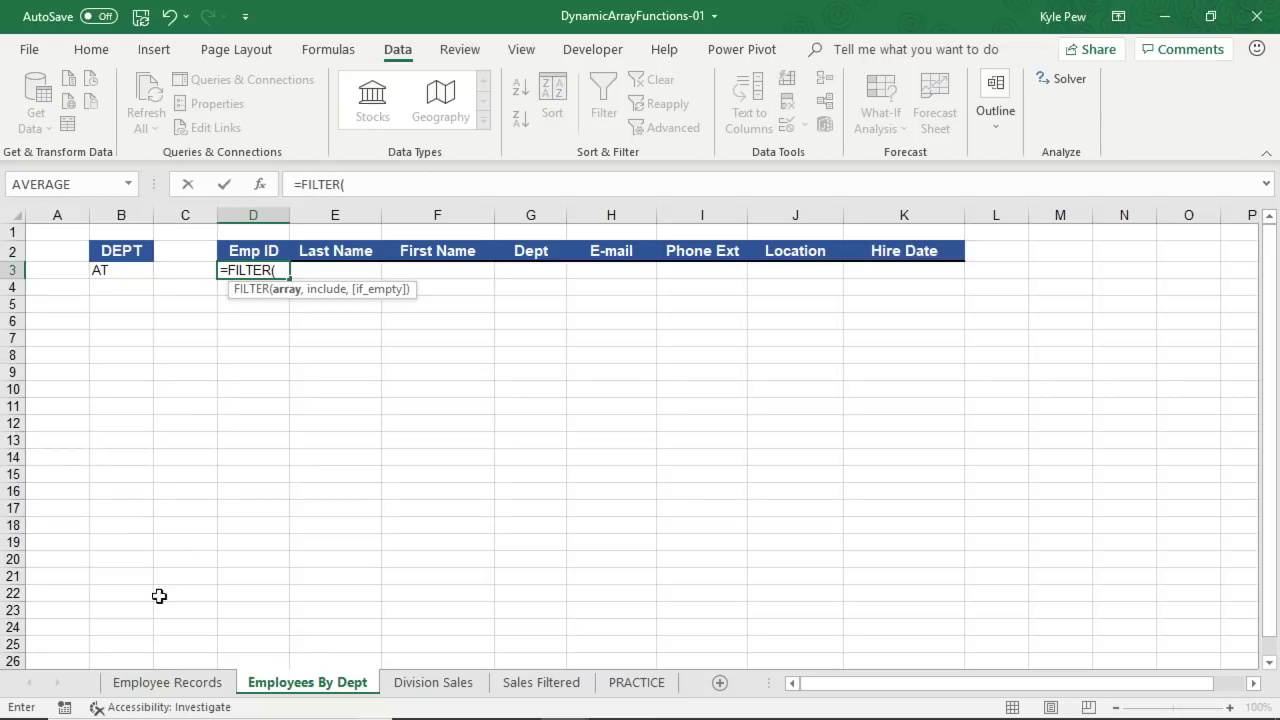
left_click(157, 686)
left_click(93, 279)
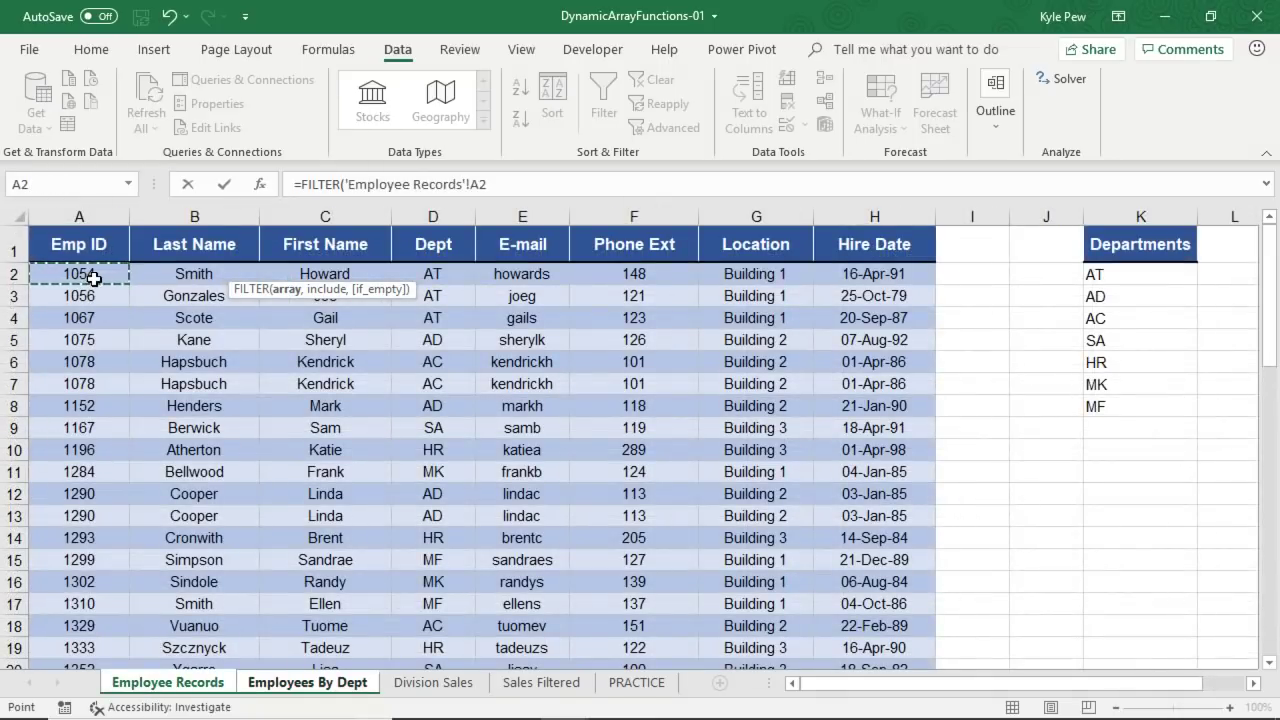
key("ctrl+shift+End")
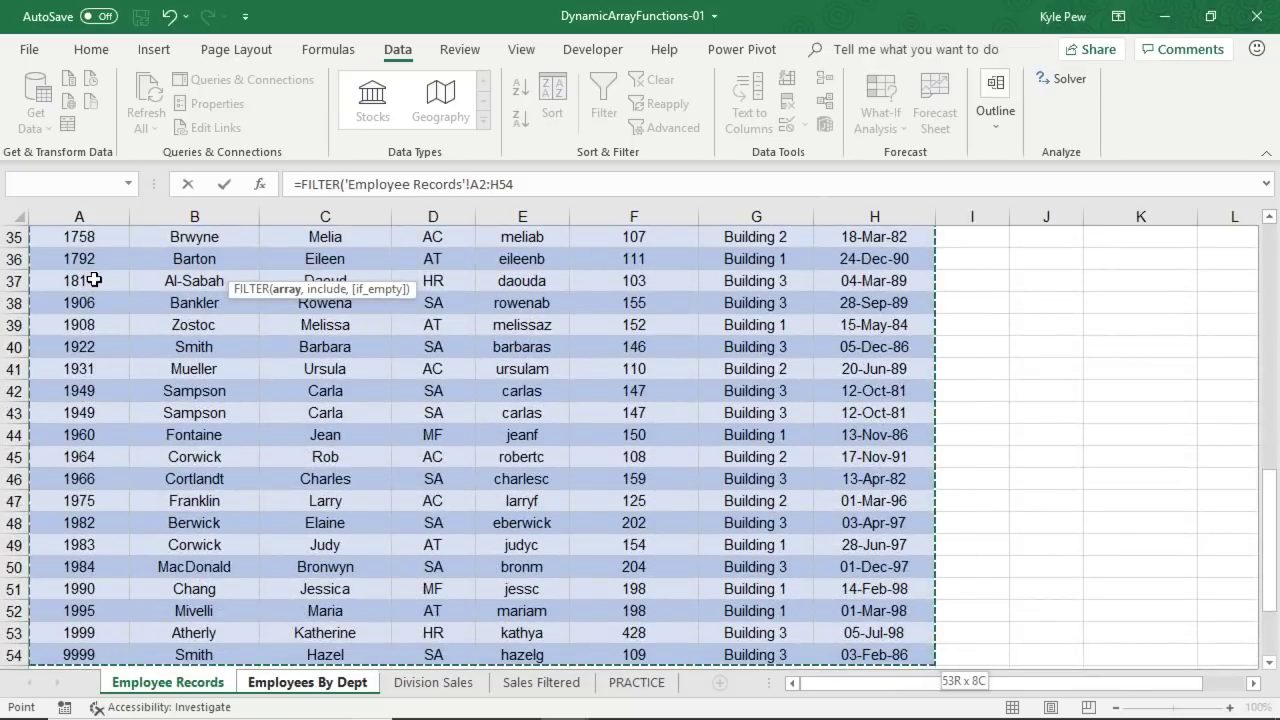
scroll(255, 443, "up", 11)
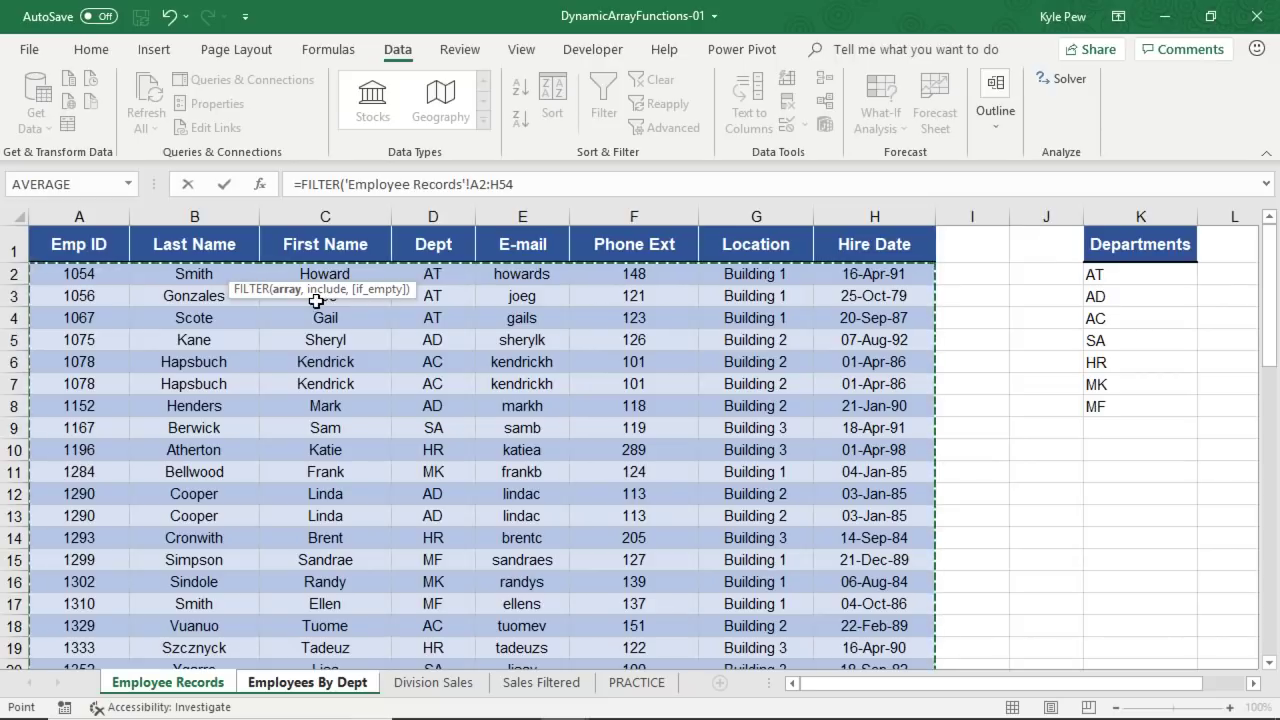
left_click(451, 273)
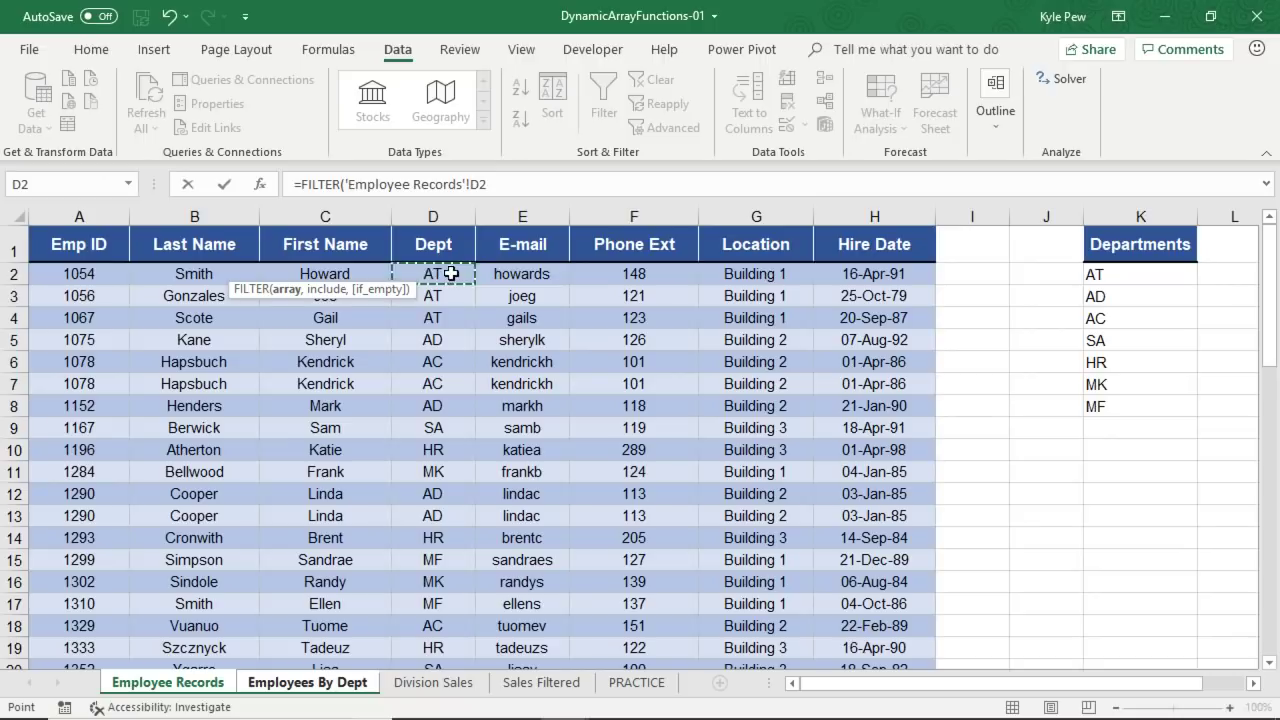
key("ctrl+shift+Down")
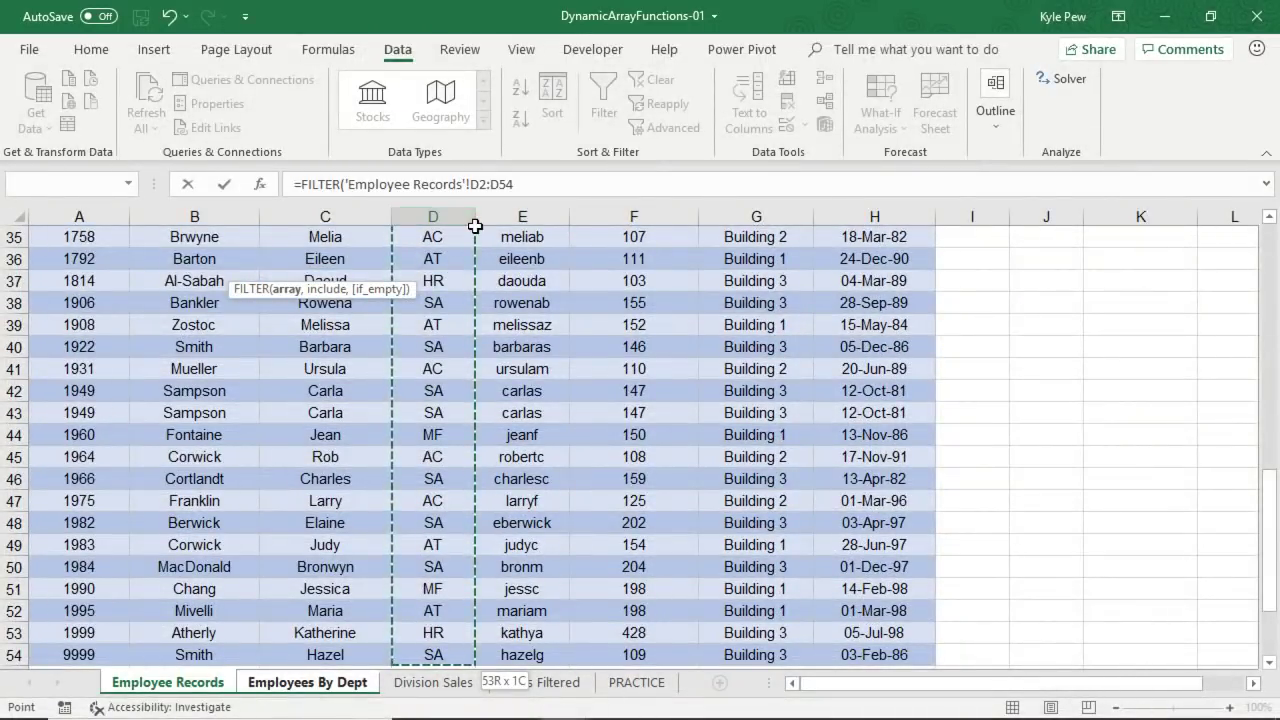
key("ctrl+z")
key("ctrl+y")
scroll(300, 316, "up", 11)
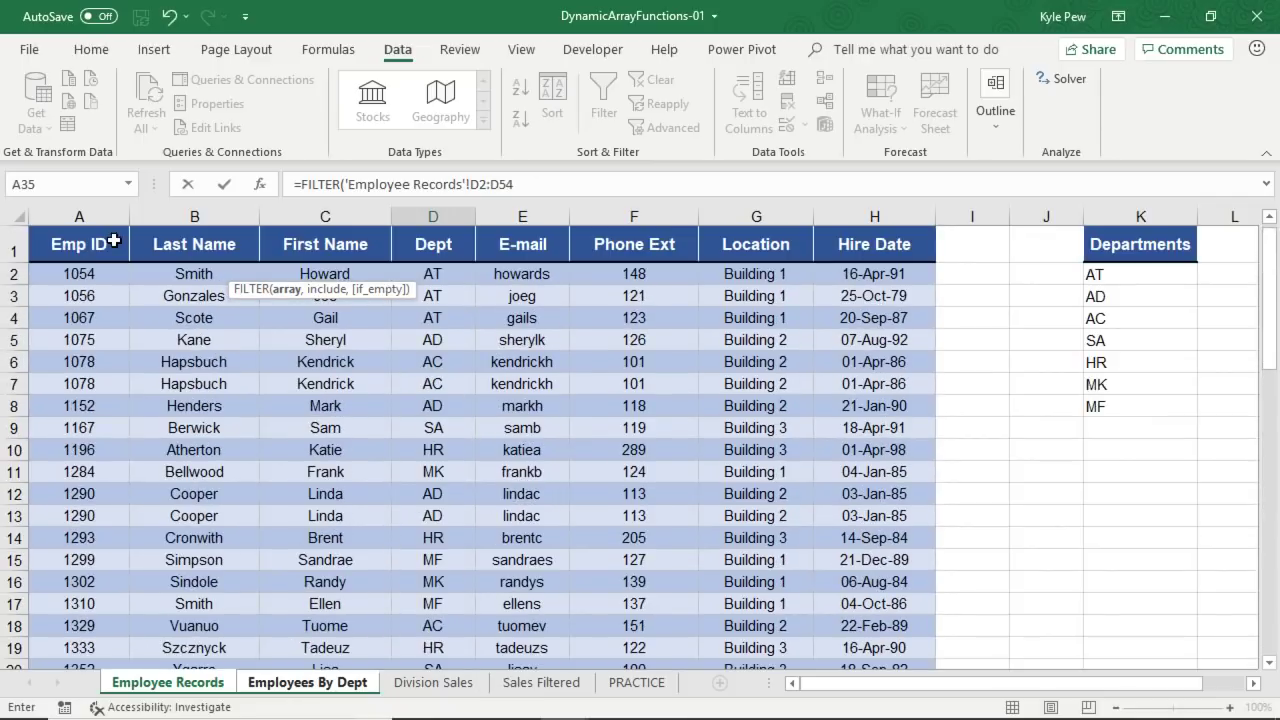
key("Return")
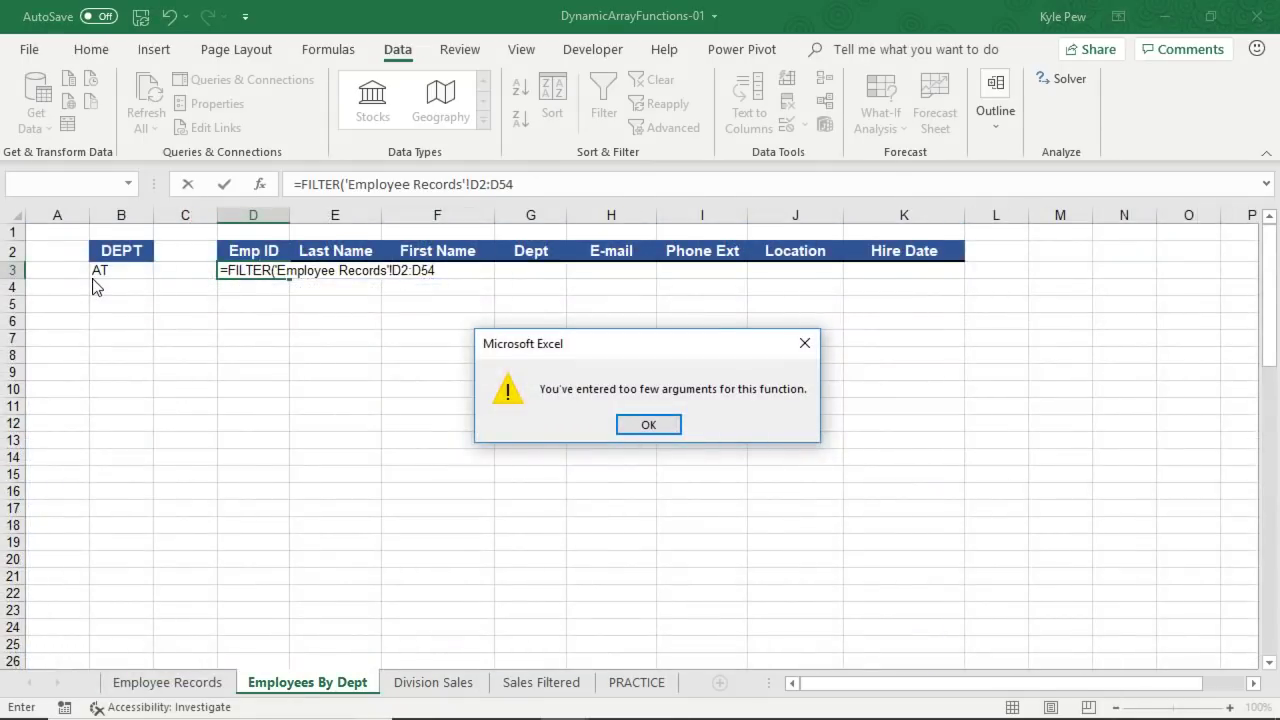
left_click(648, 424)
key("Escape")
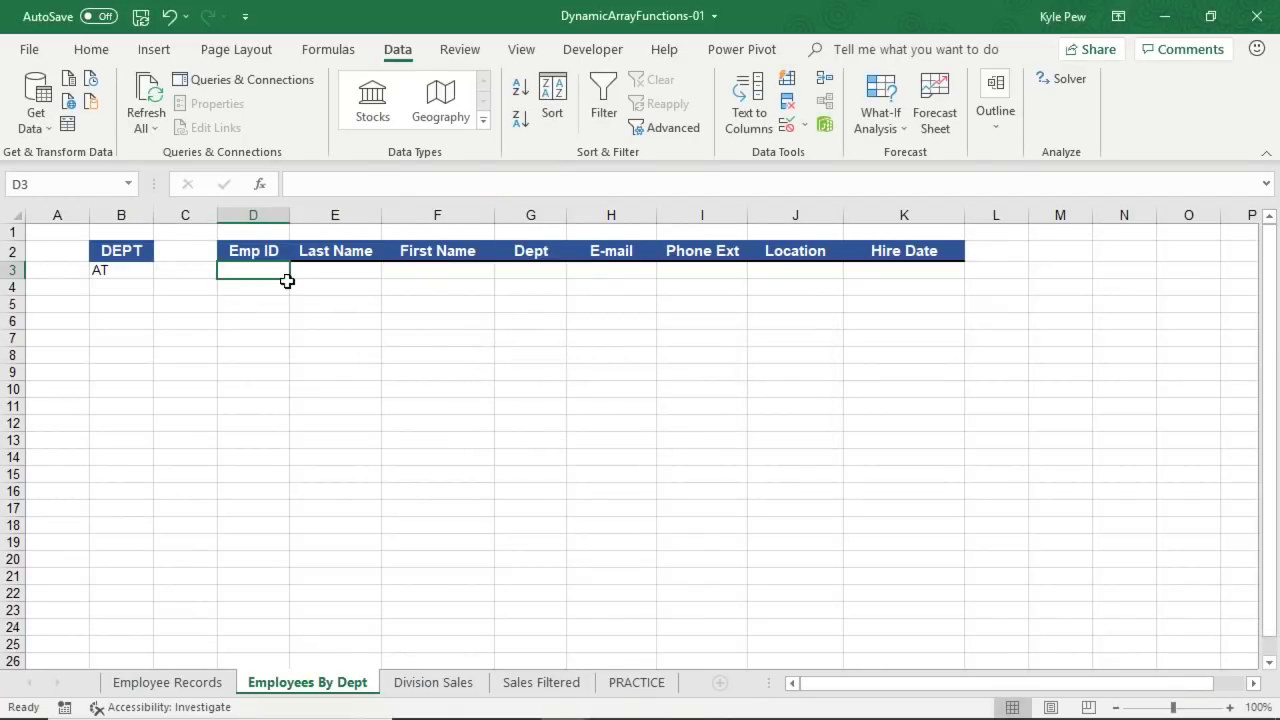
Start a FILTER formula in D3 with the employee data in 'Employee Records'!A2:H54 as its array argument
type("=filter")
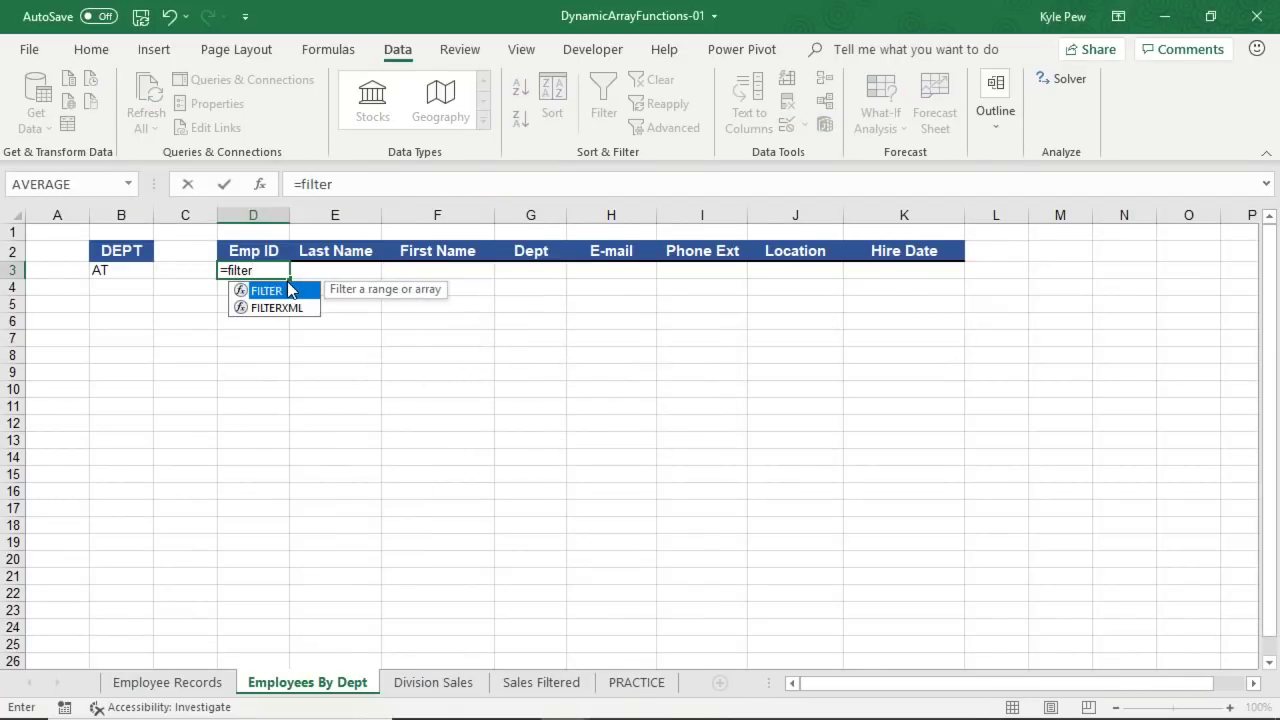
type("(")
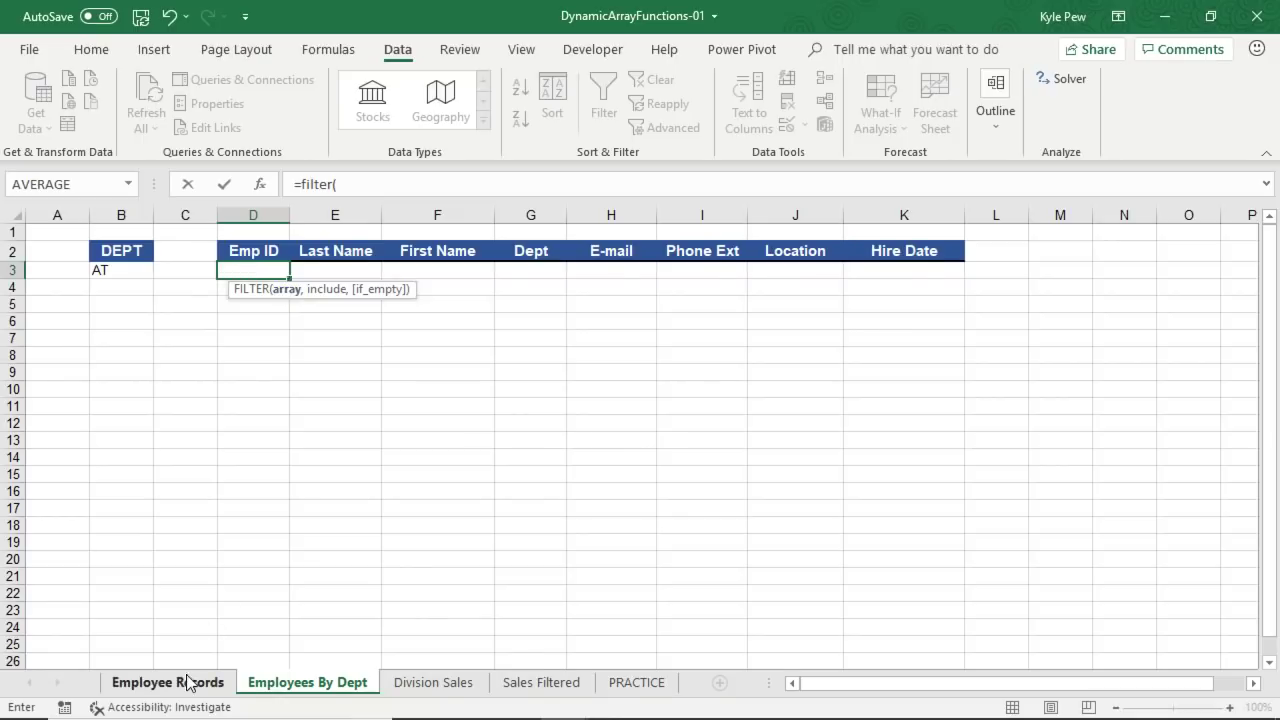
left_click(185, 683)
left_click(61, 270)
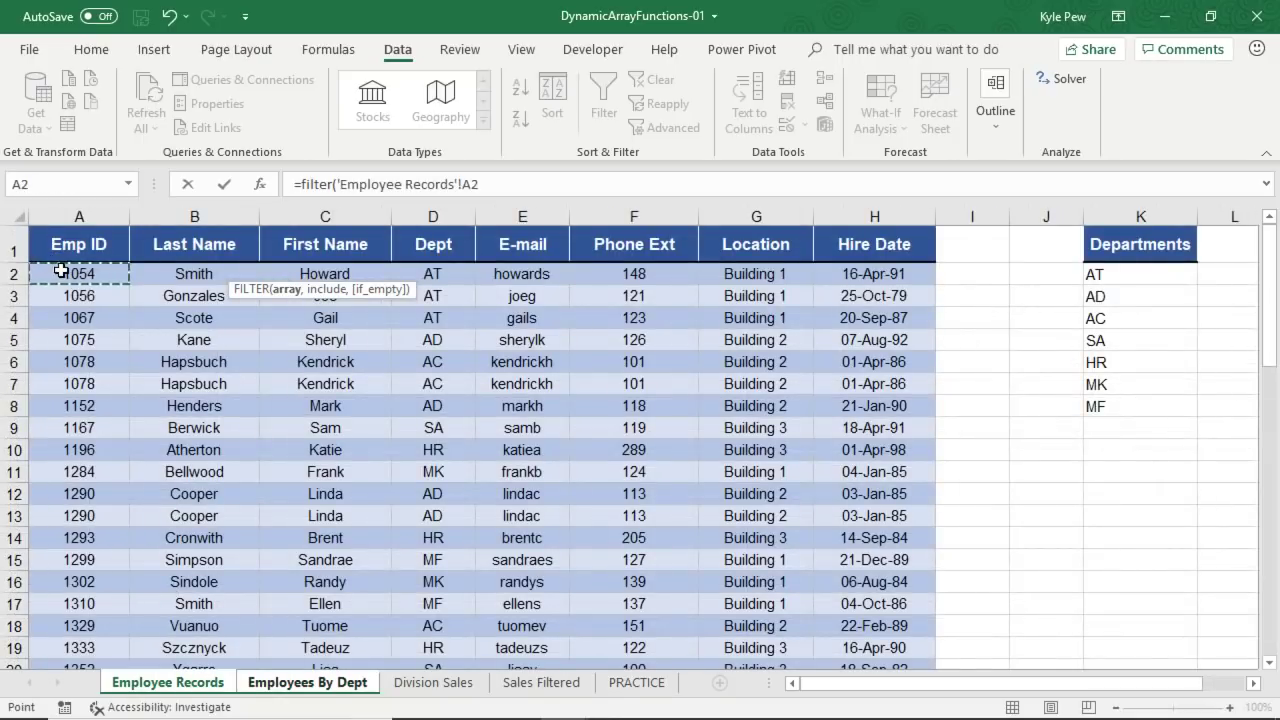
key("ctrl+shift+Down")
key("ctrl+shift+Right")
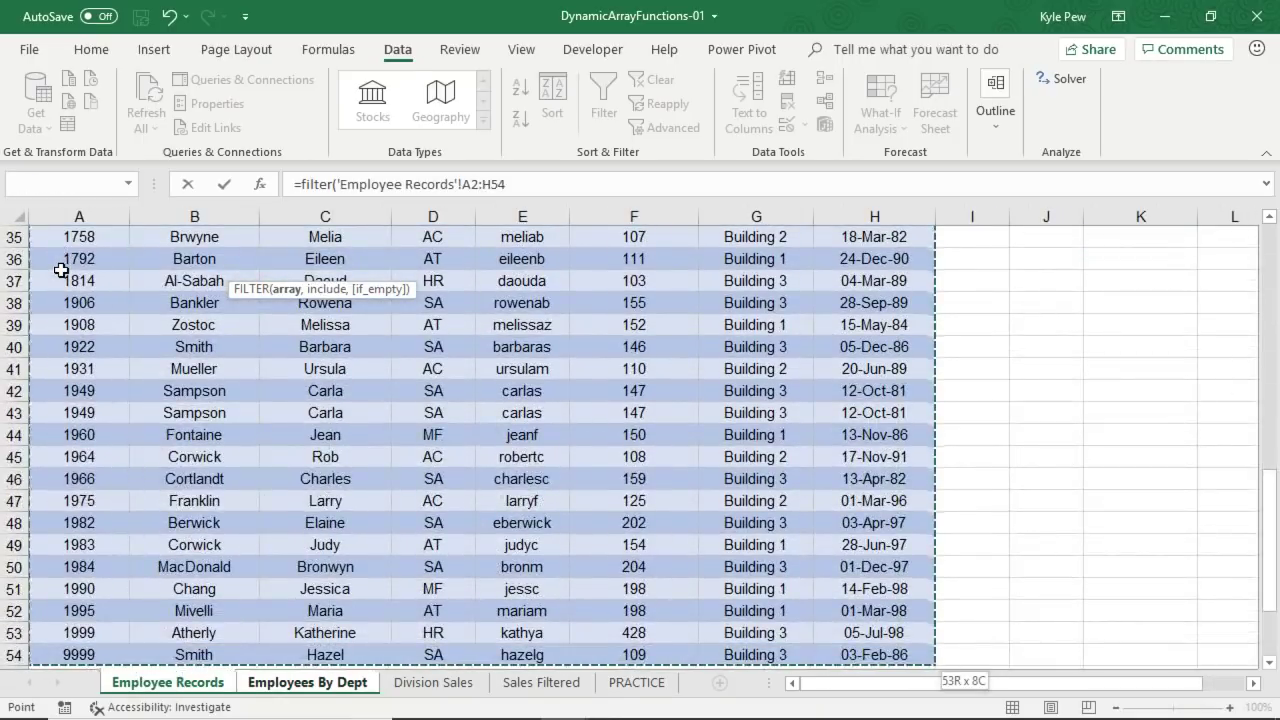
type(",")
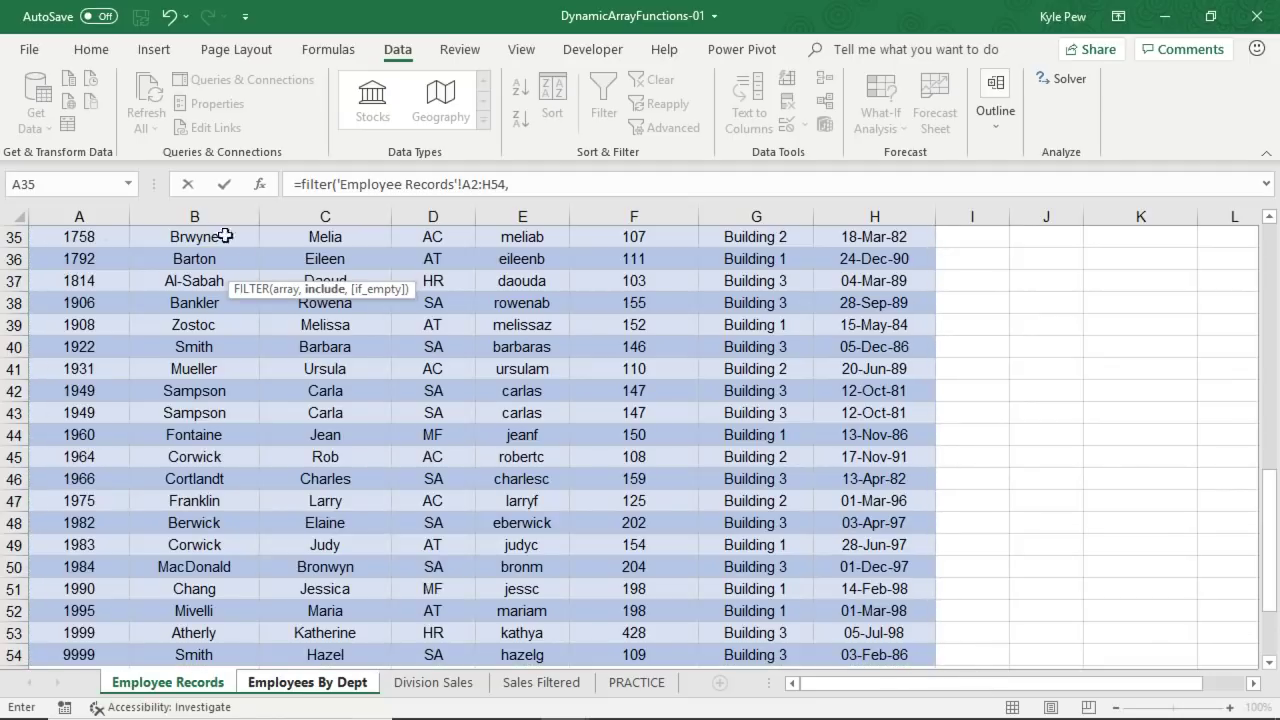
Set the FILTER include condition to 'Employee Records'!D2:D54 equal to the DEPT cell 'Employees By Dept'!B3
scroll(325, 390, "up", 12)
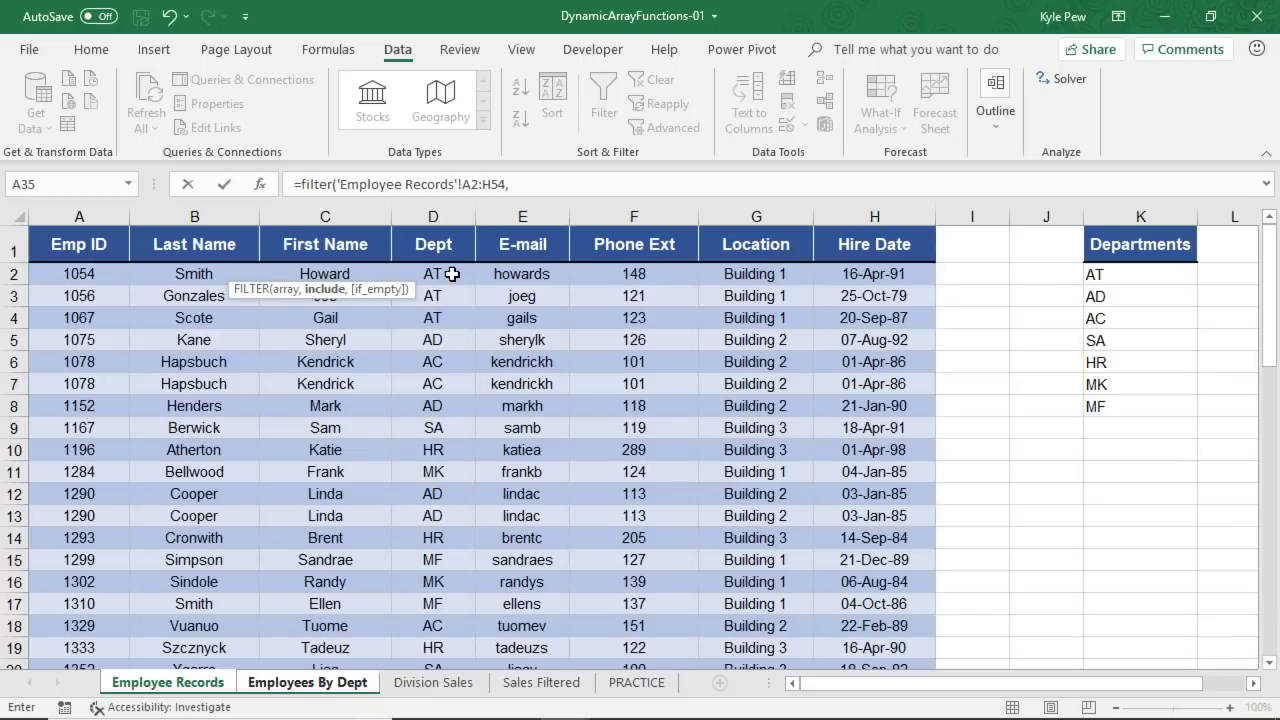
left_click(452, 274)
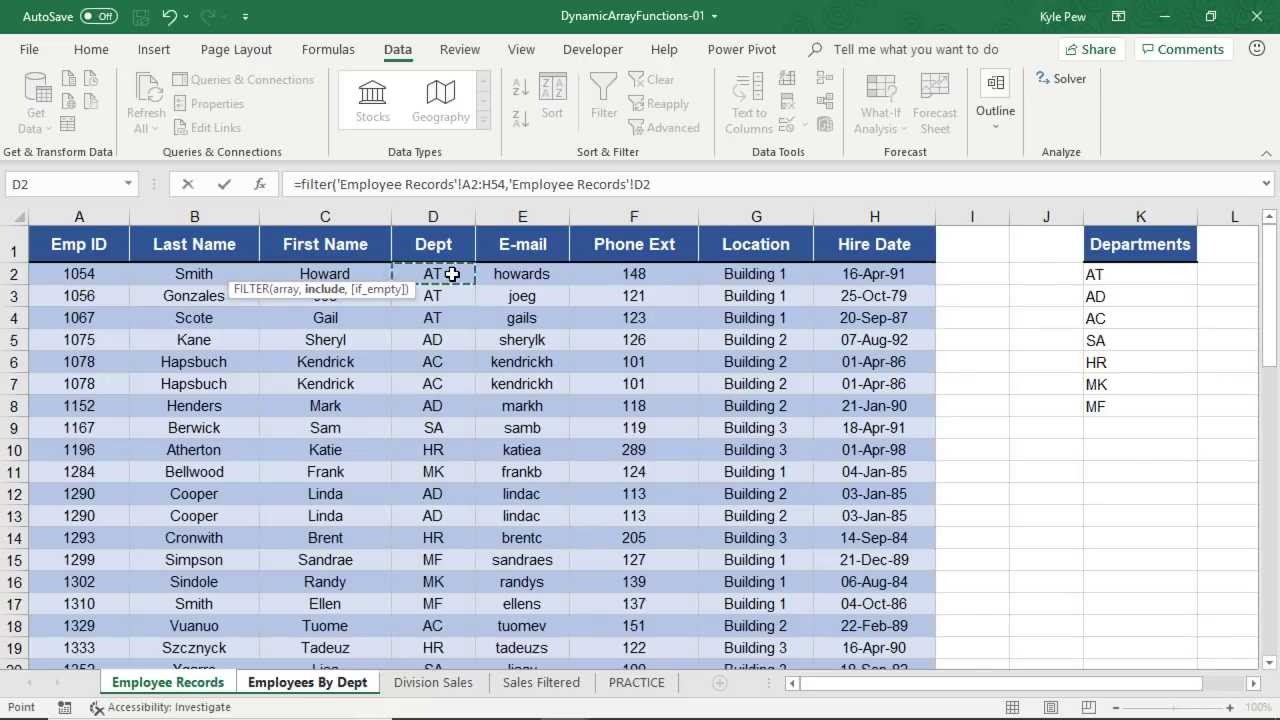
key("ctrl+shift+Down")
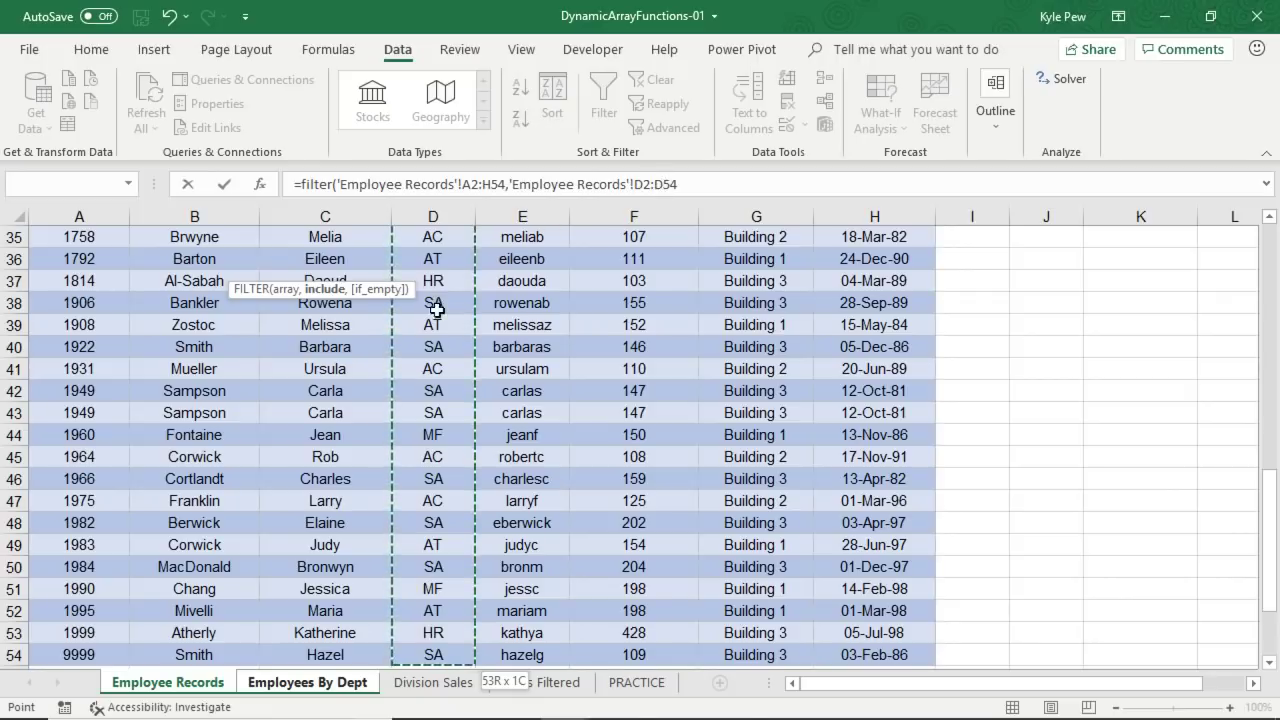
type("=")
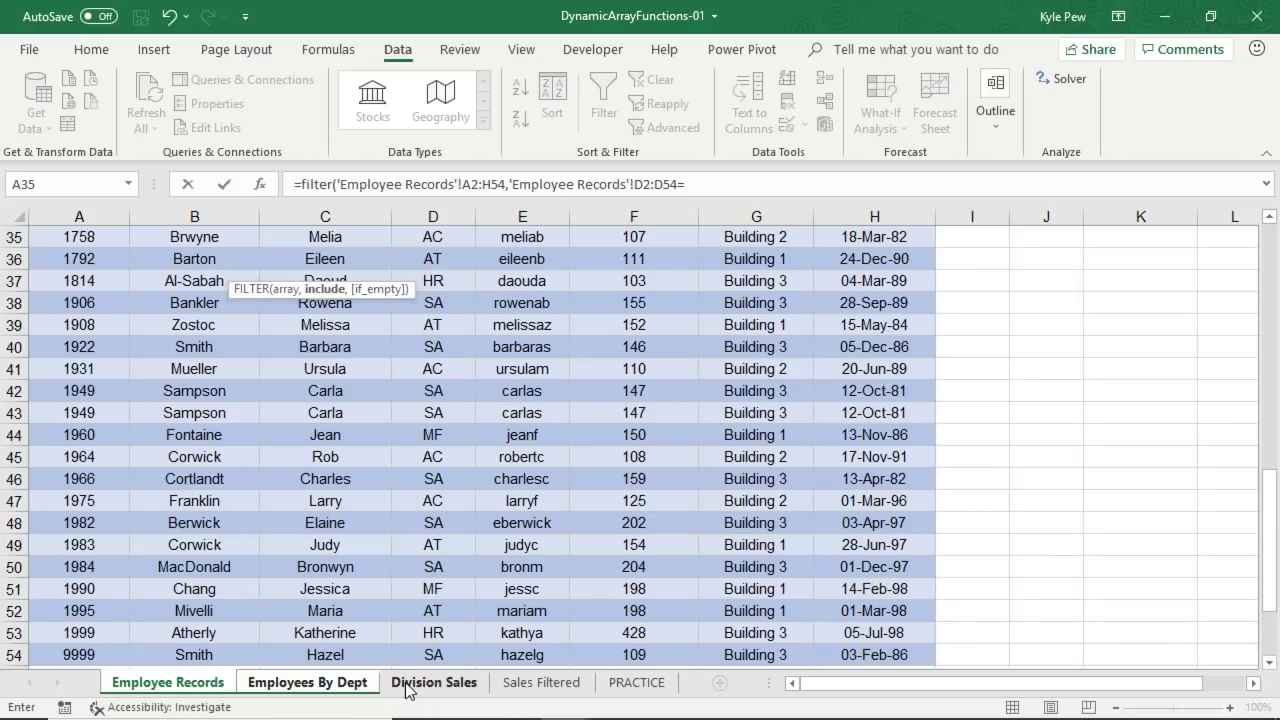
left_click(342, 684)
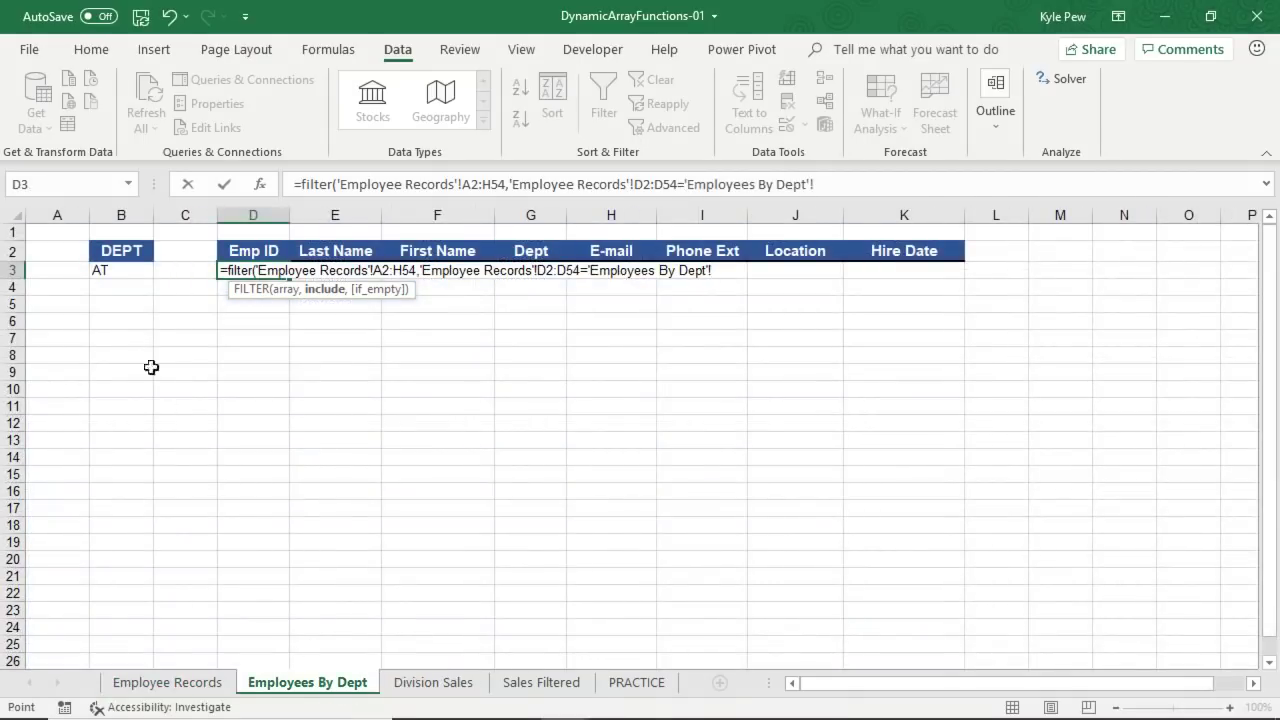
left_click(121, 270)
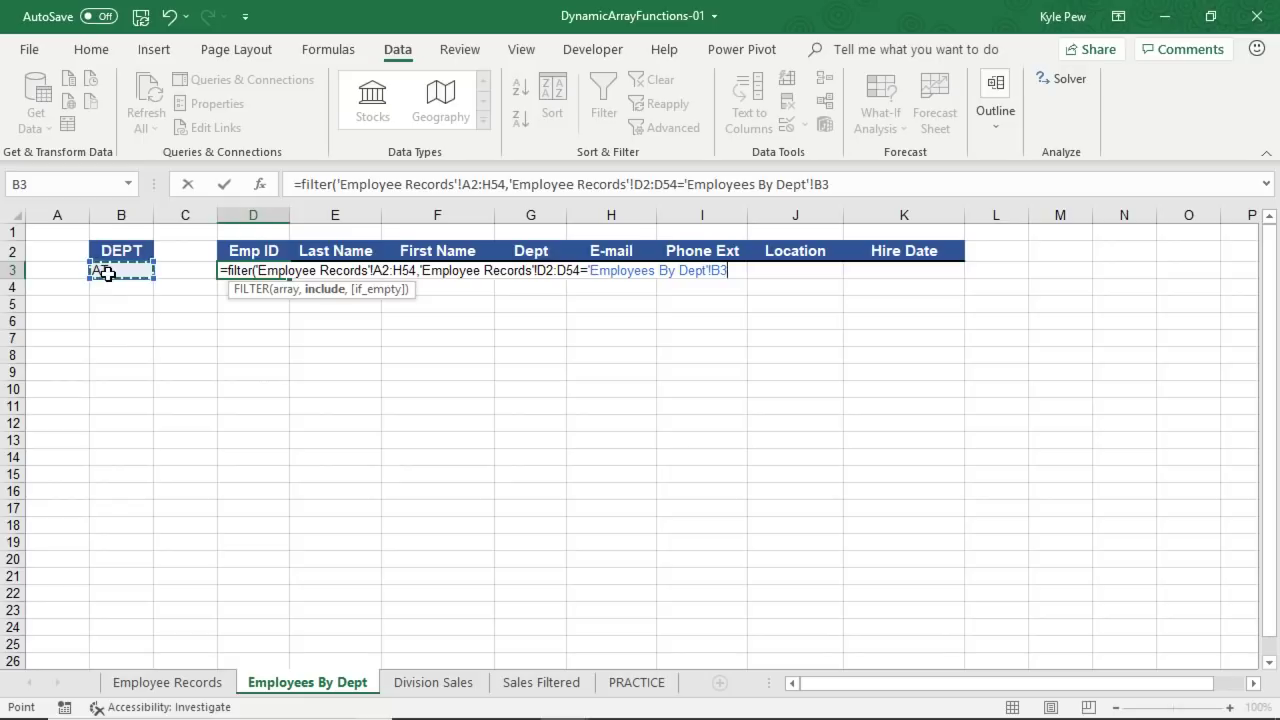
Add an empty string "" as the if_empty argument and complete the FILTER formula in D3
type(",")
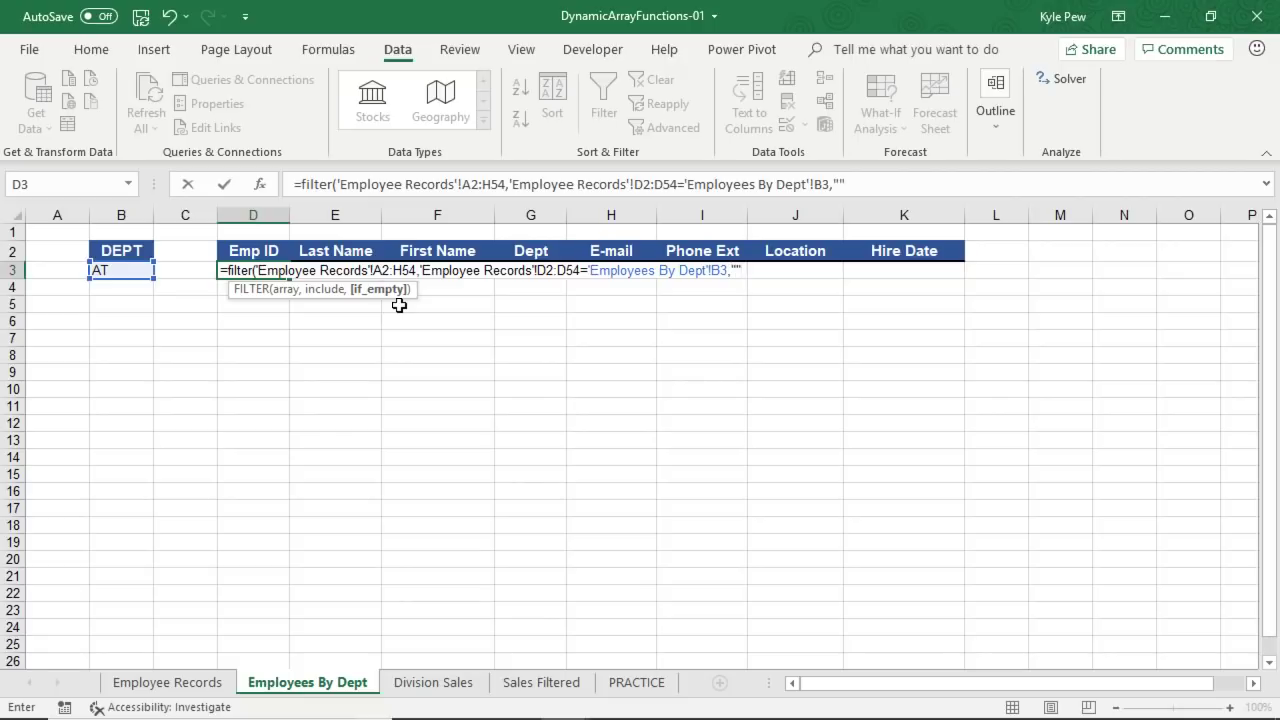
type("\"\")")
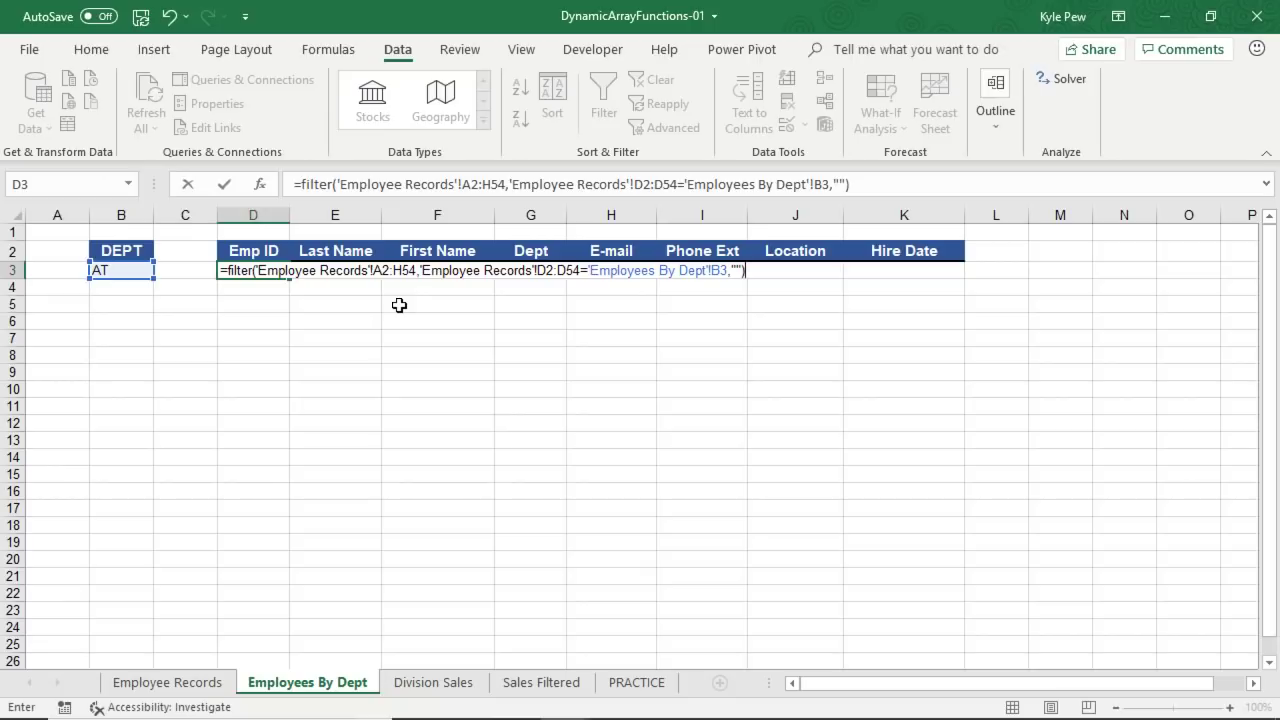
key("Return")
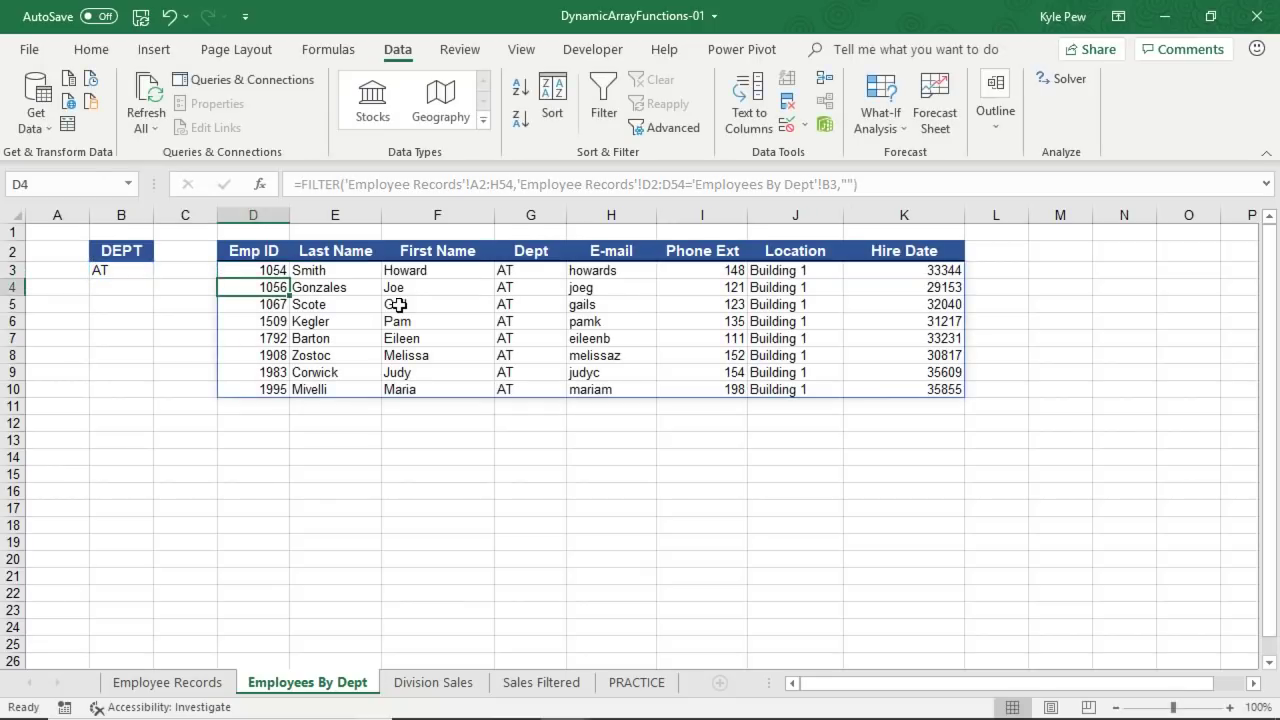
left_click(262, 272)
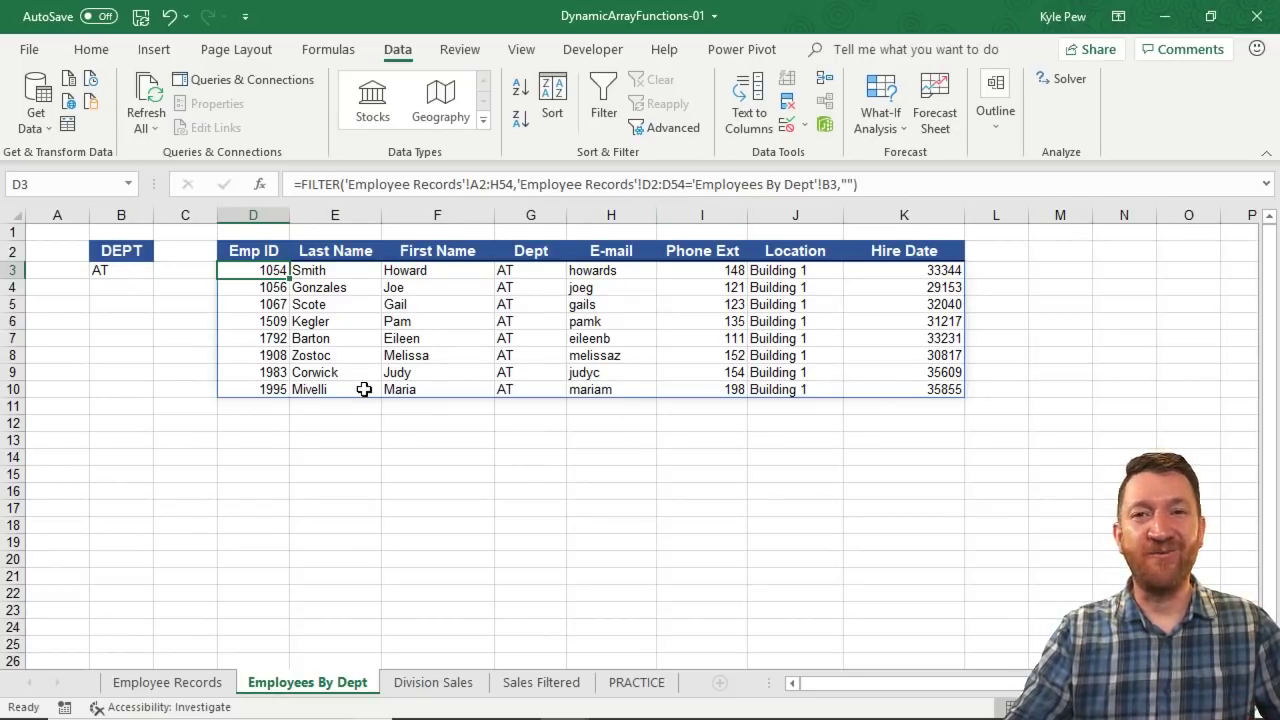
Choose SA from the DEPT drop-down in B3 to list that department's employees
left_click(133, 272)
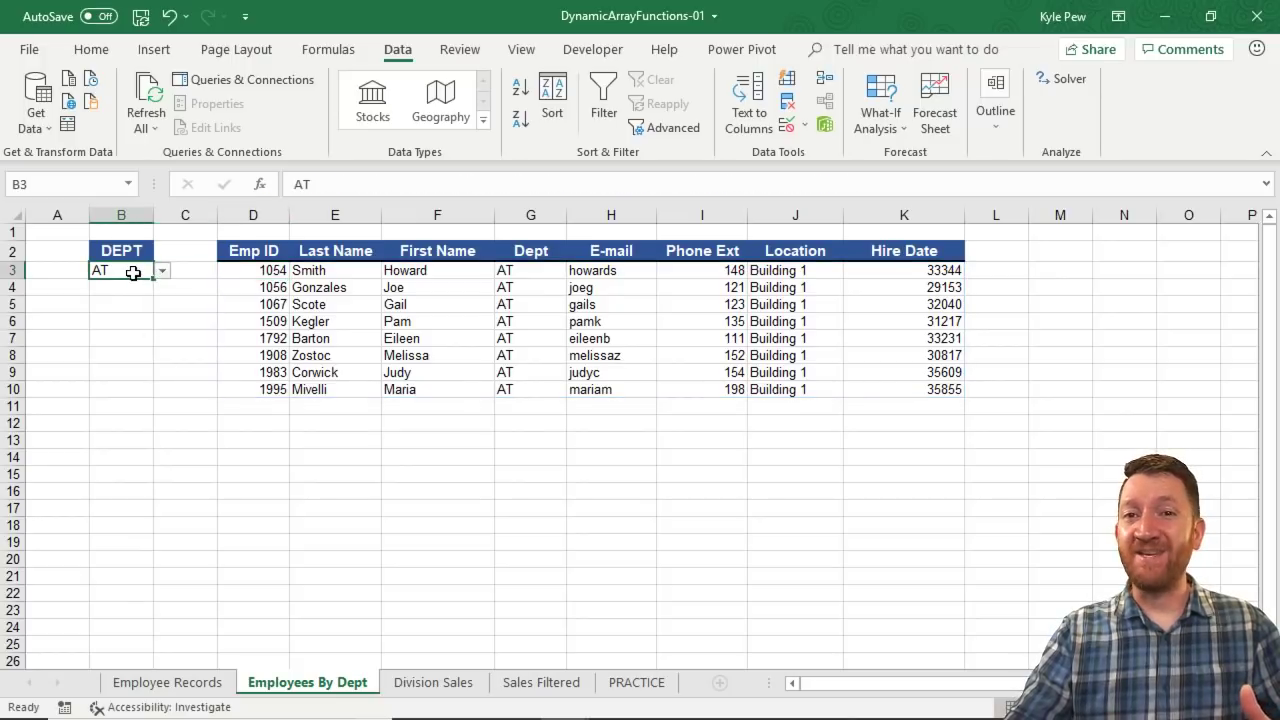
left_click(161, 271)
key("Escape")
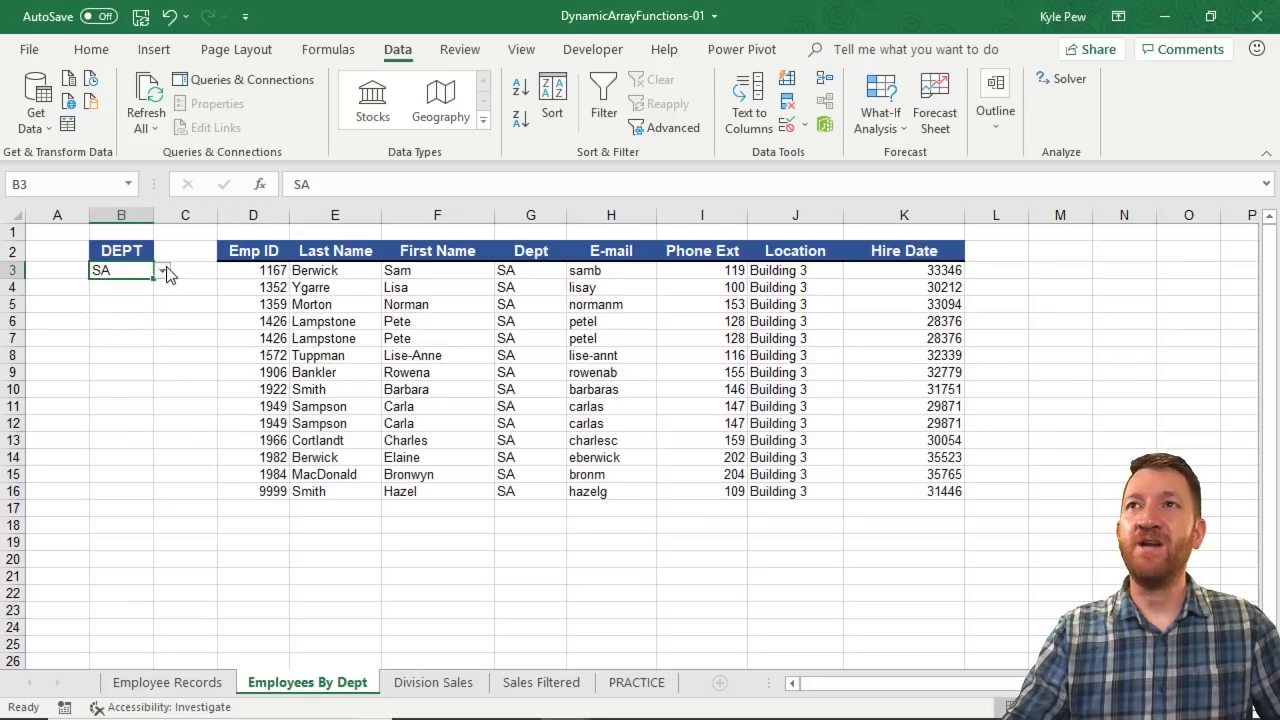
Test the DEPT drop-down in B3 by choosing MF and AC, and set it back to SA
left_click(161, 271)
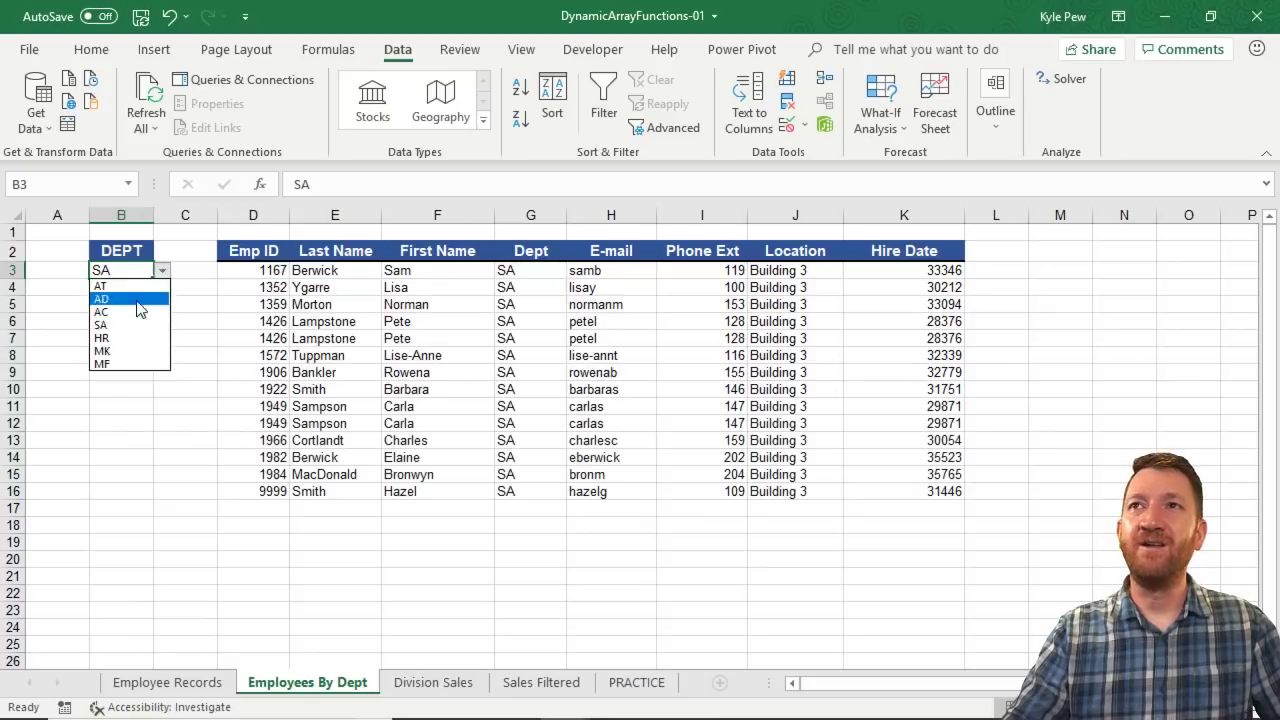
left_click(115, 367)
left_click(161, 270)
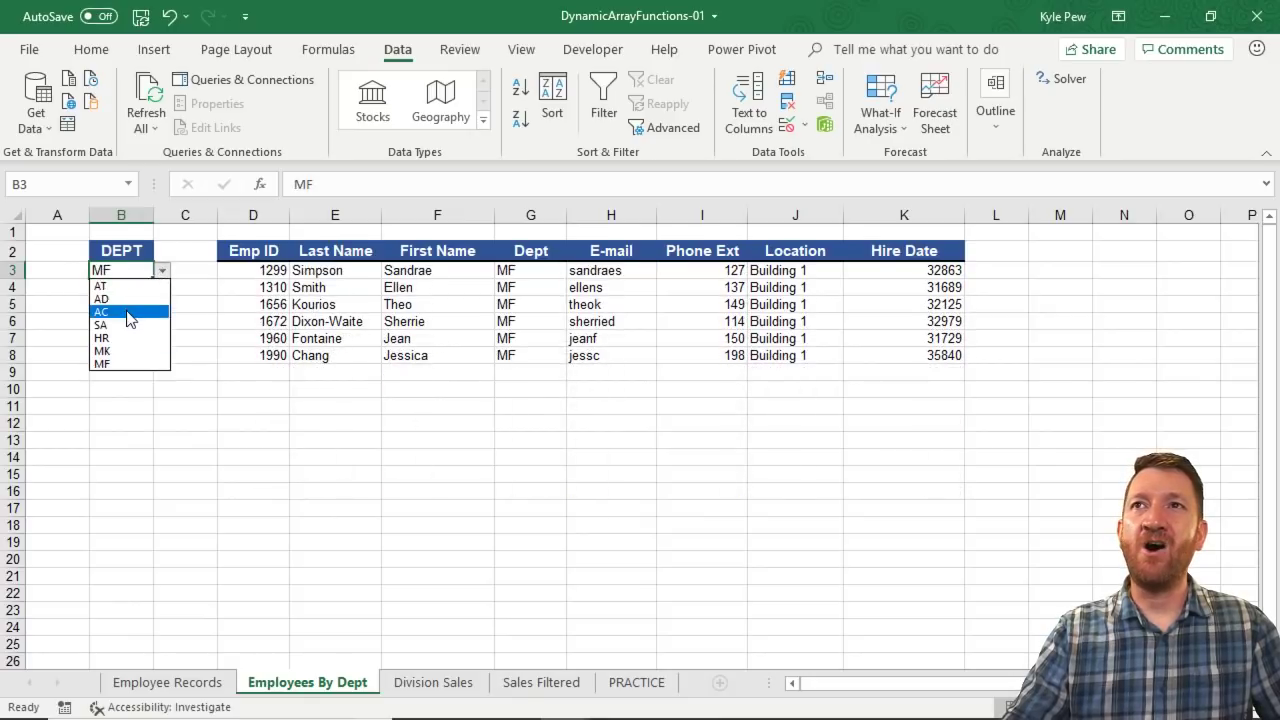
left_click(115, 312)
left_click(161, 271)
left_click(118, 325)
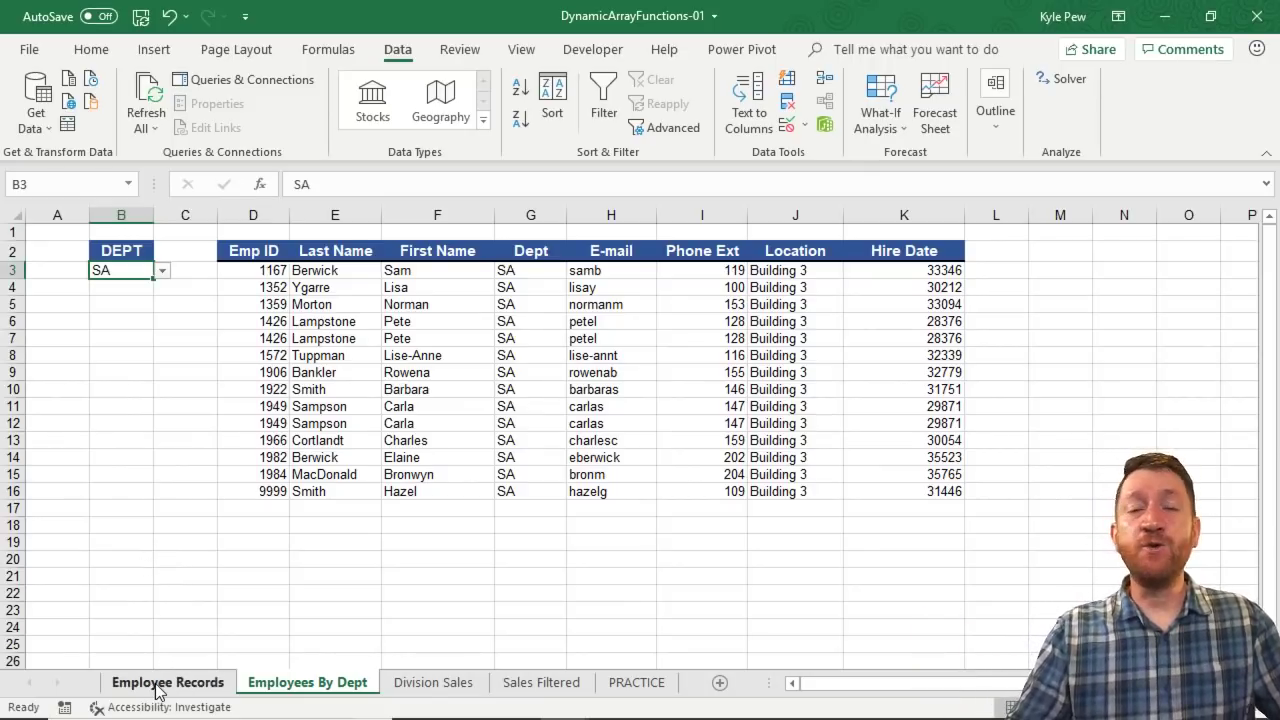
Review the Employee Records sheet and examine the formula behind the Division list in I2 of the Division Sales sheet
left_click(160, 684)
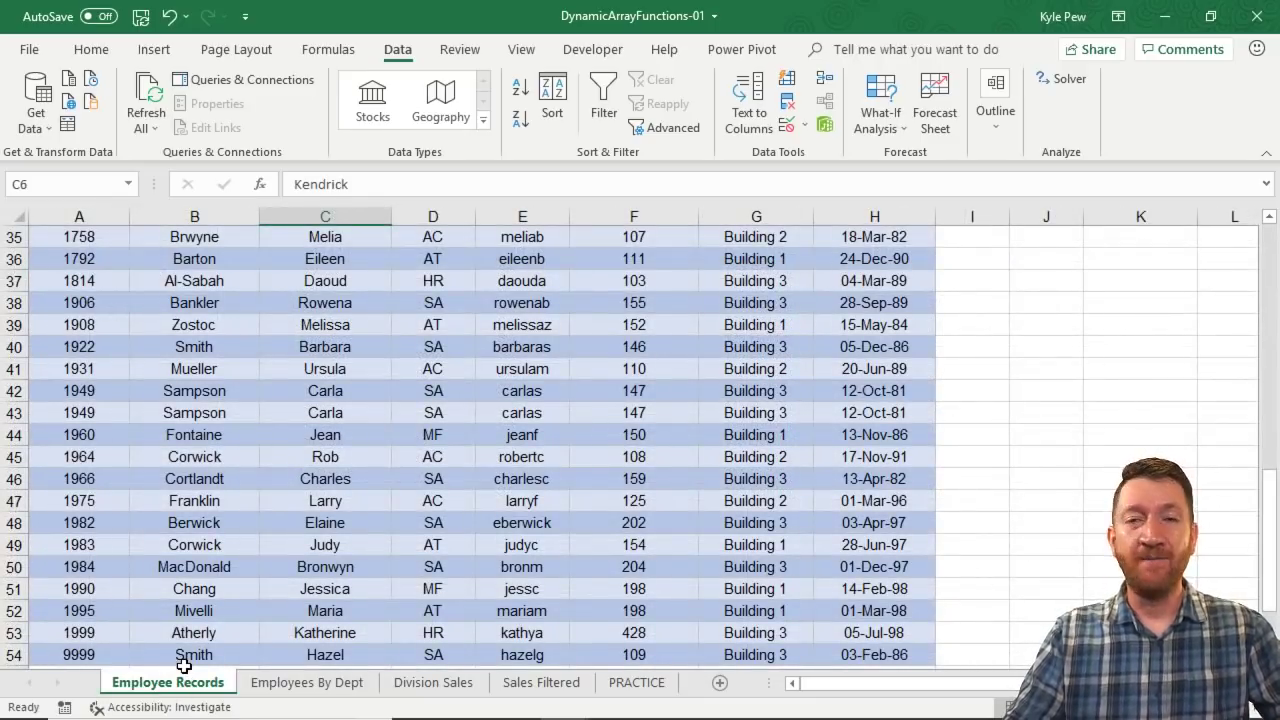
scroll(270, 547, "up", 11)
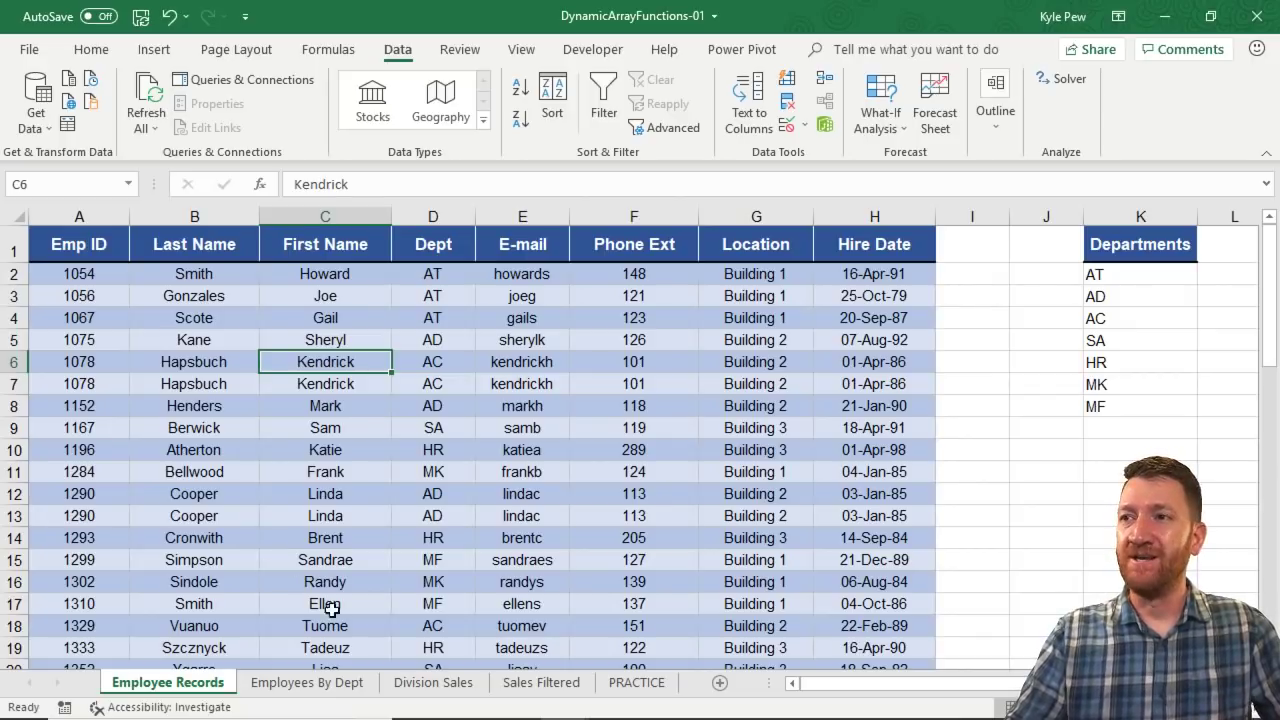
left_click(447, 686)
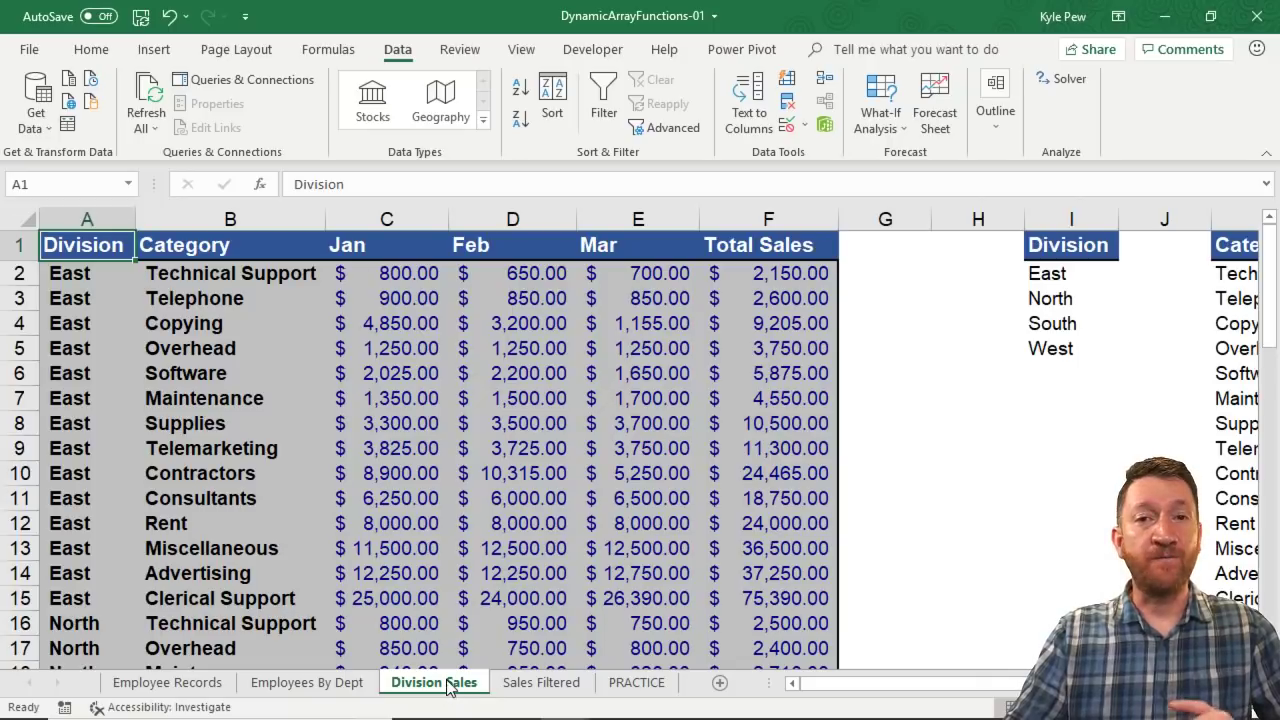
left_click(1080, 277)
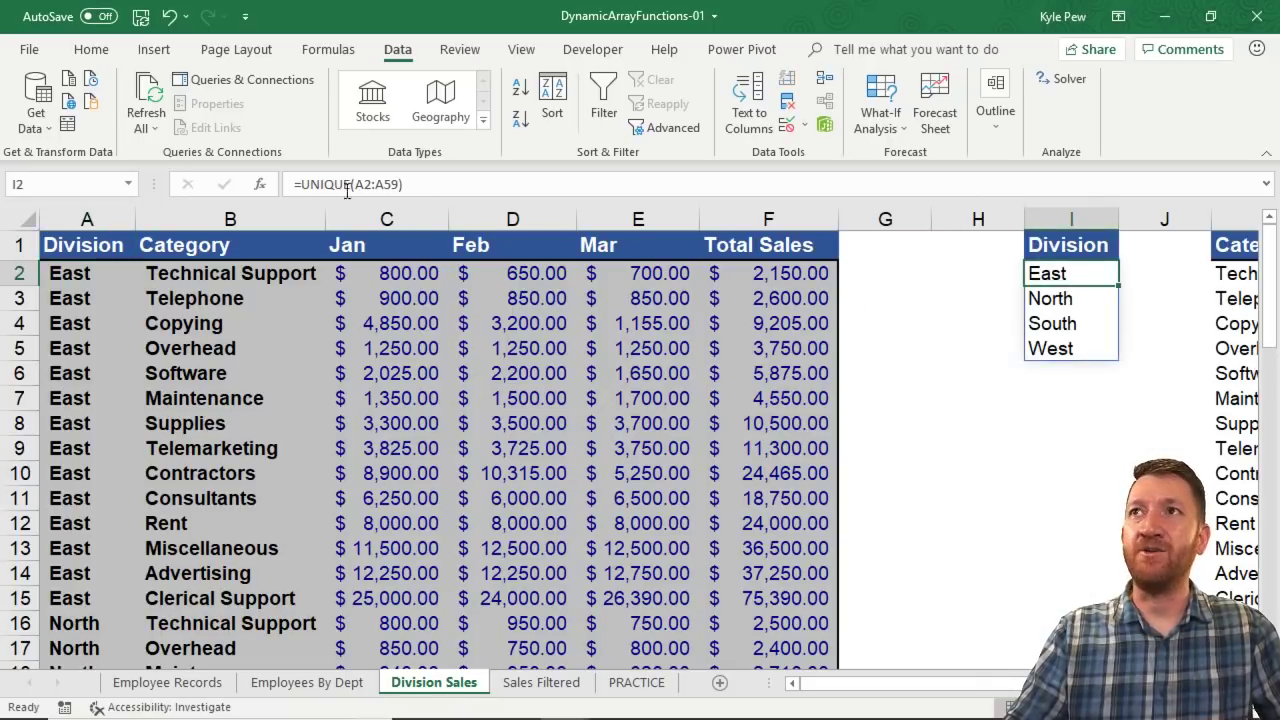
left_click_drag(920, 683, 886, 694)
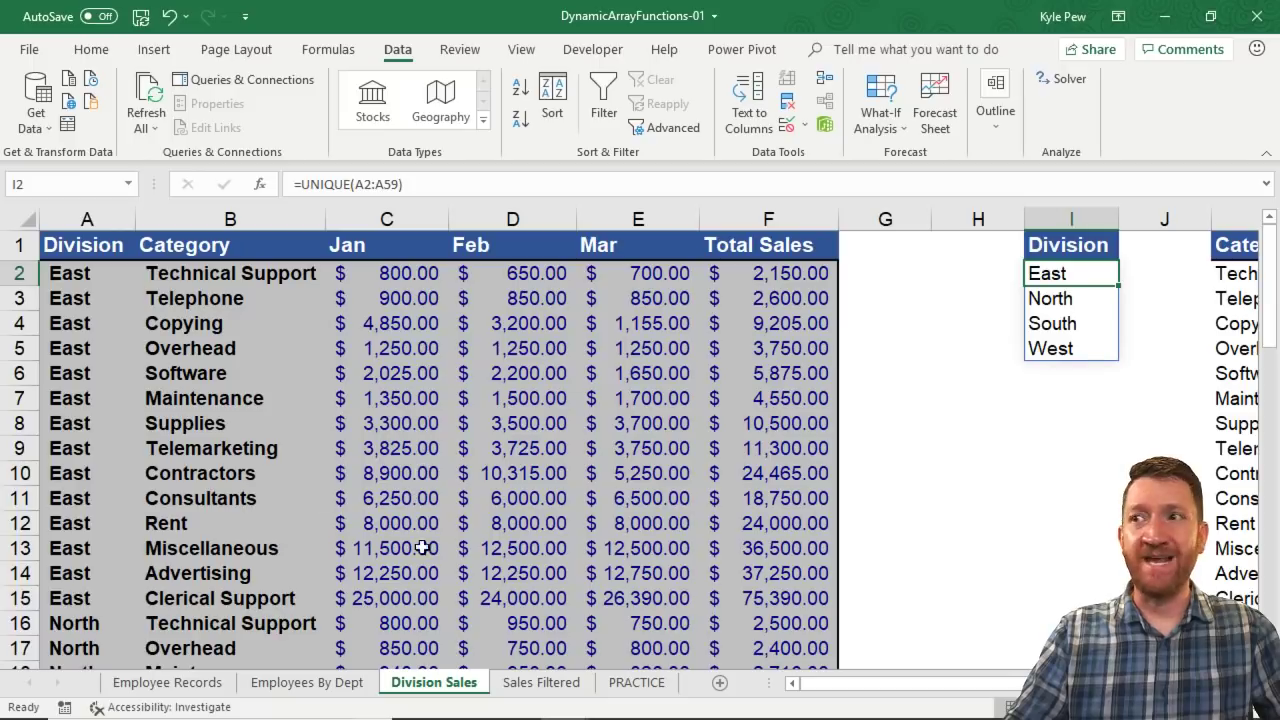
Start a FILTER formula in B3 of the Sales Filtered sheet with 'Division Sales'!A2:F59 as its array argument
left_click(537, 688)
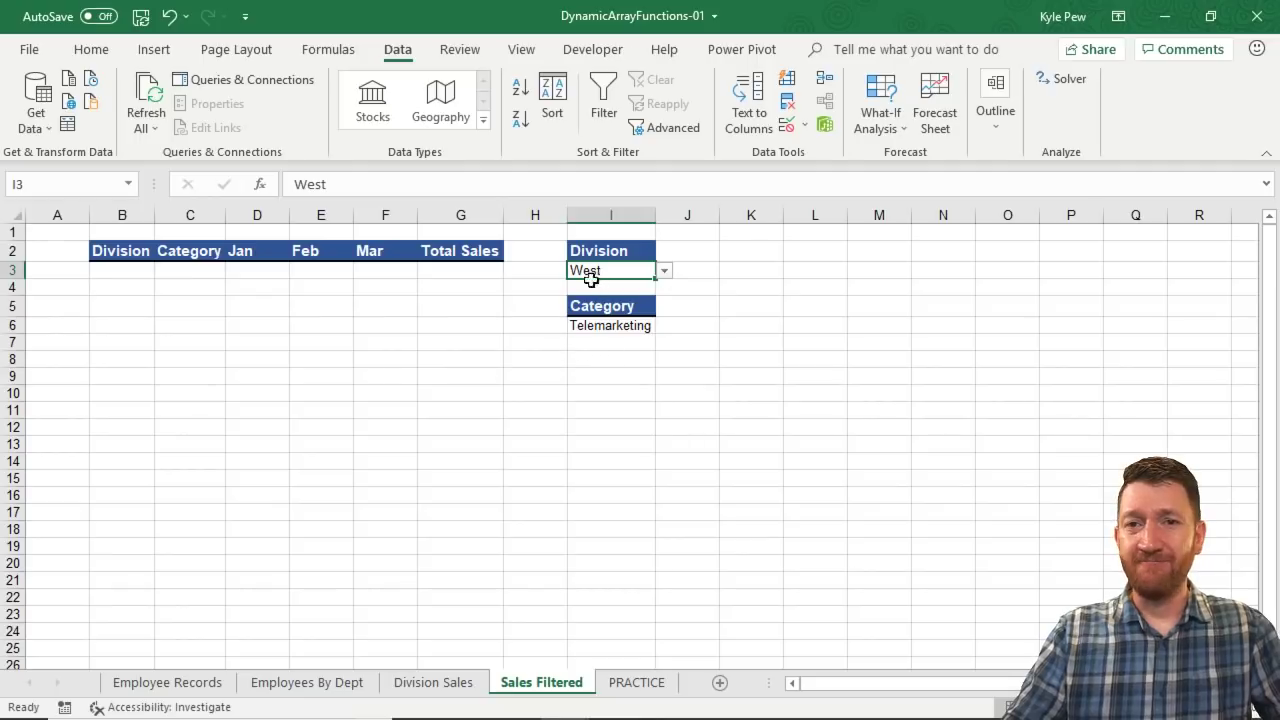
left_click(141, 270)
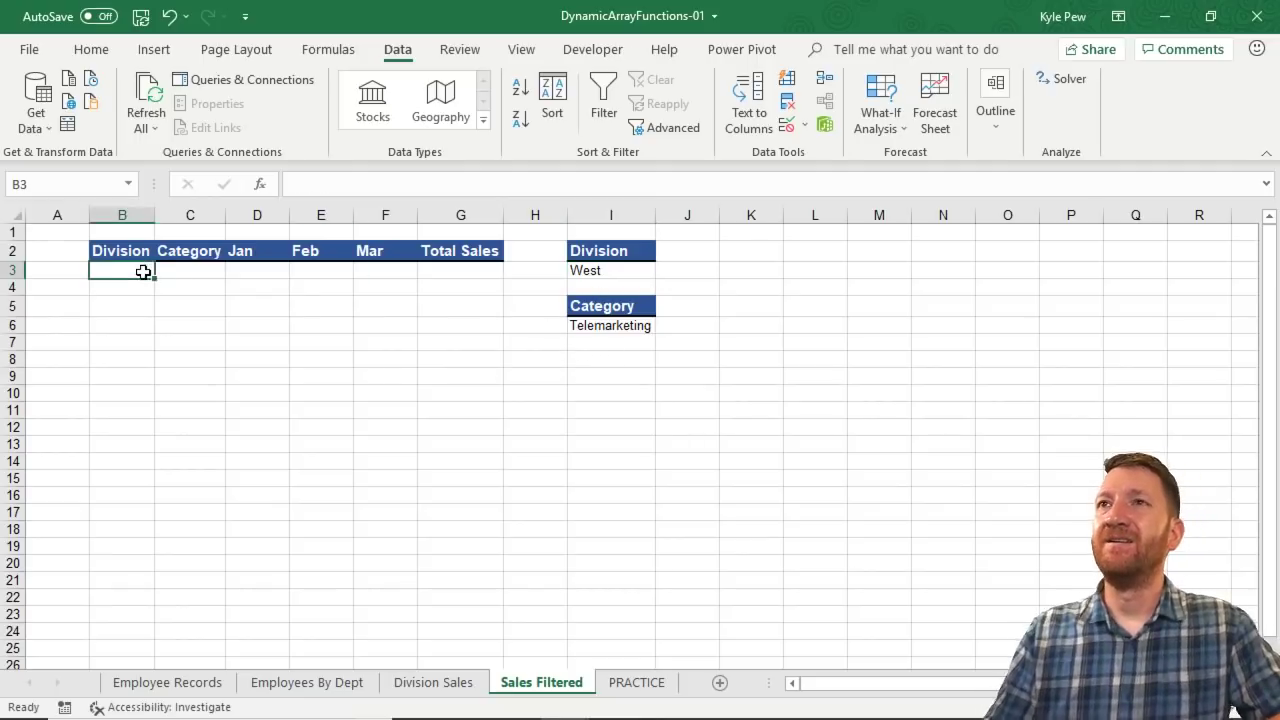
type("=")
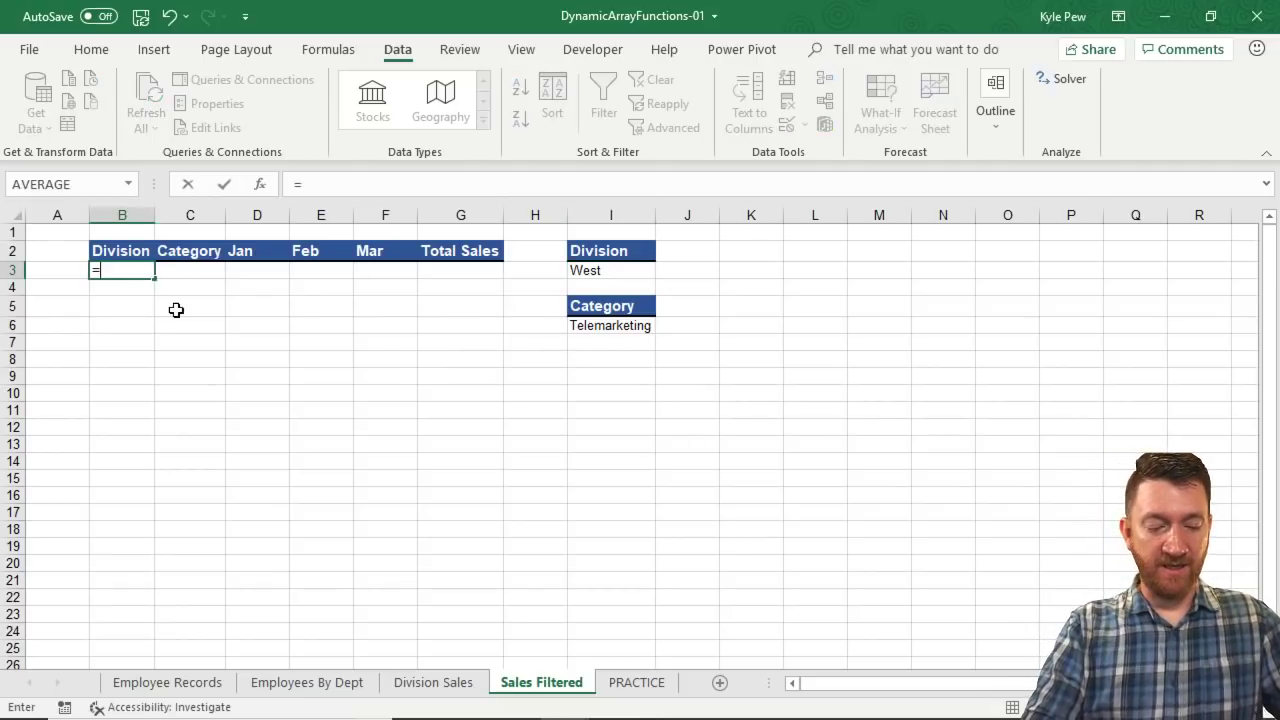
type("filter(")
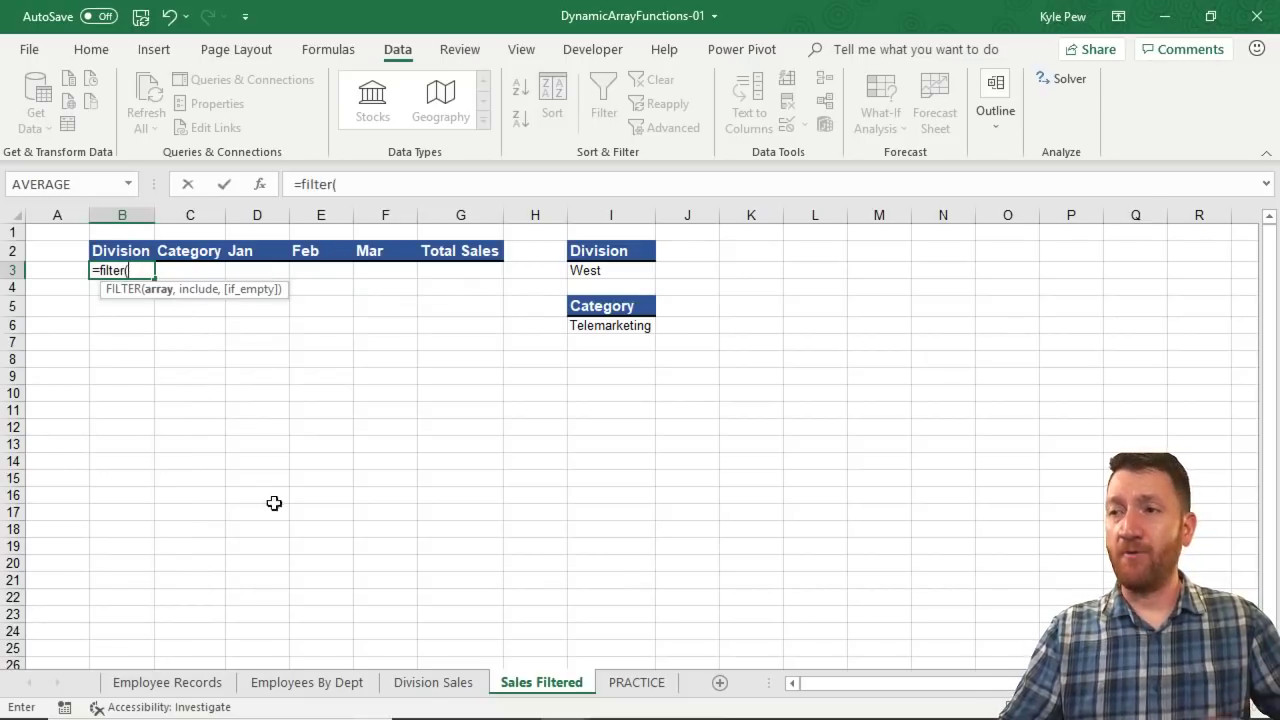
left_click(430, 683)
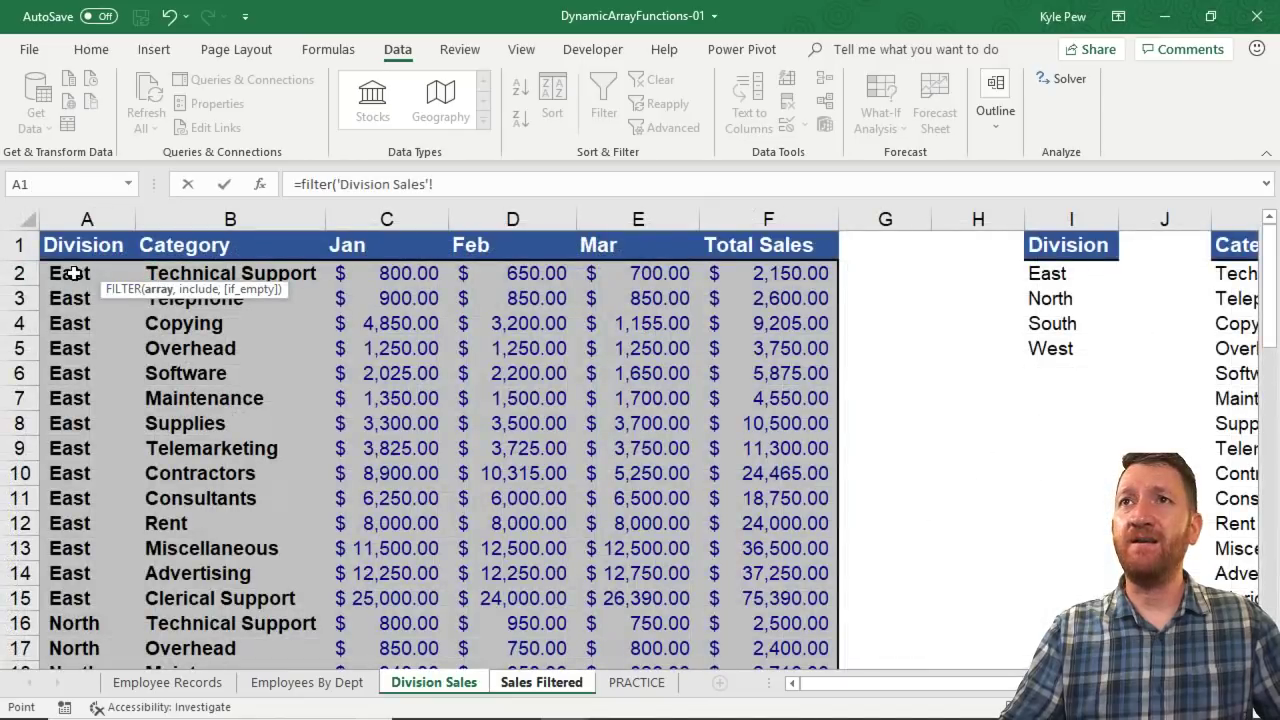
left_click(73, 273)
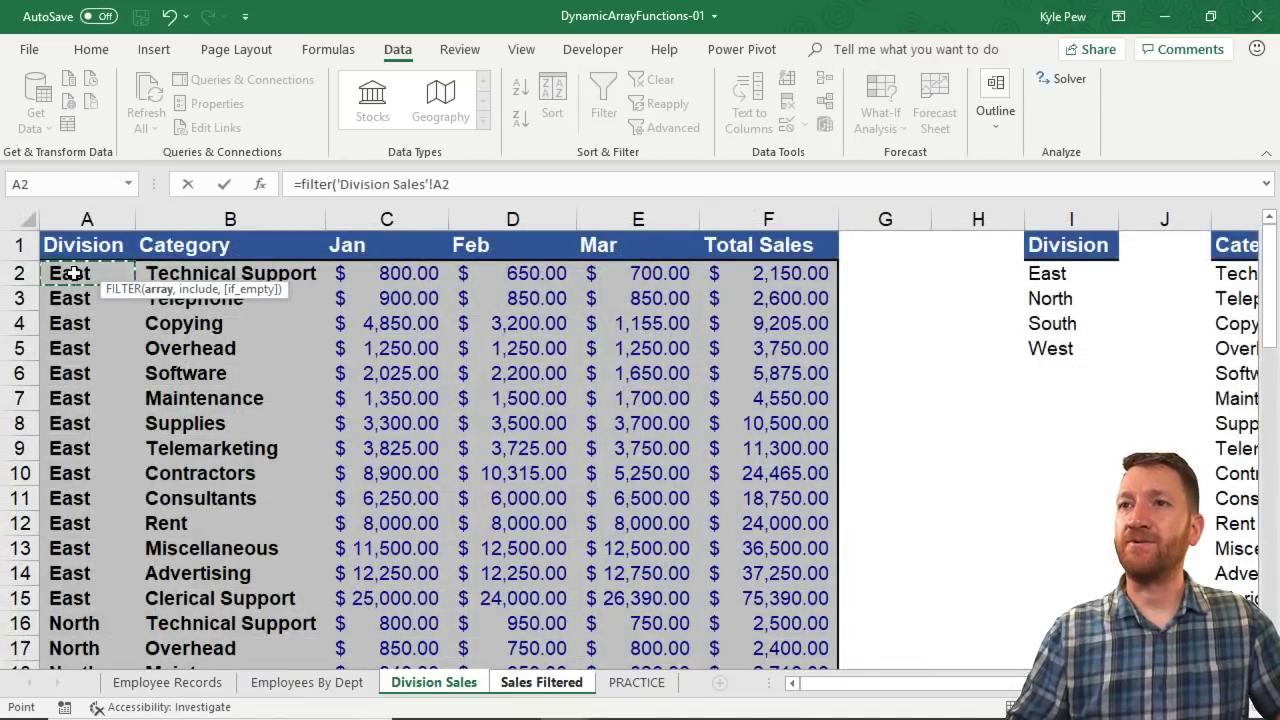
key("ctrl+shift+Down")
key("ctrl+shift+Right")
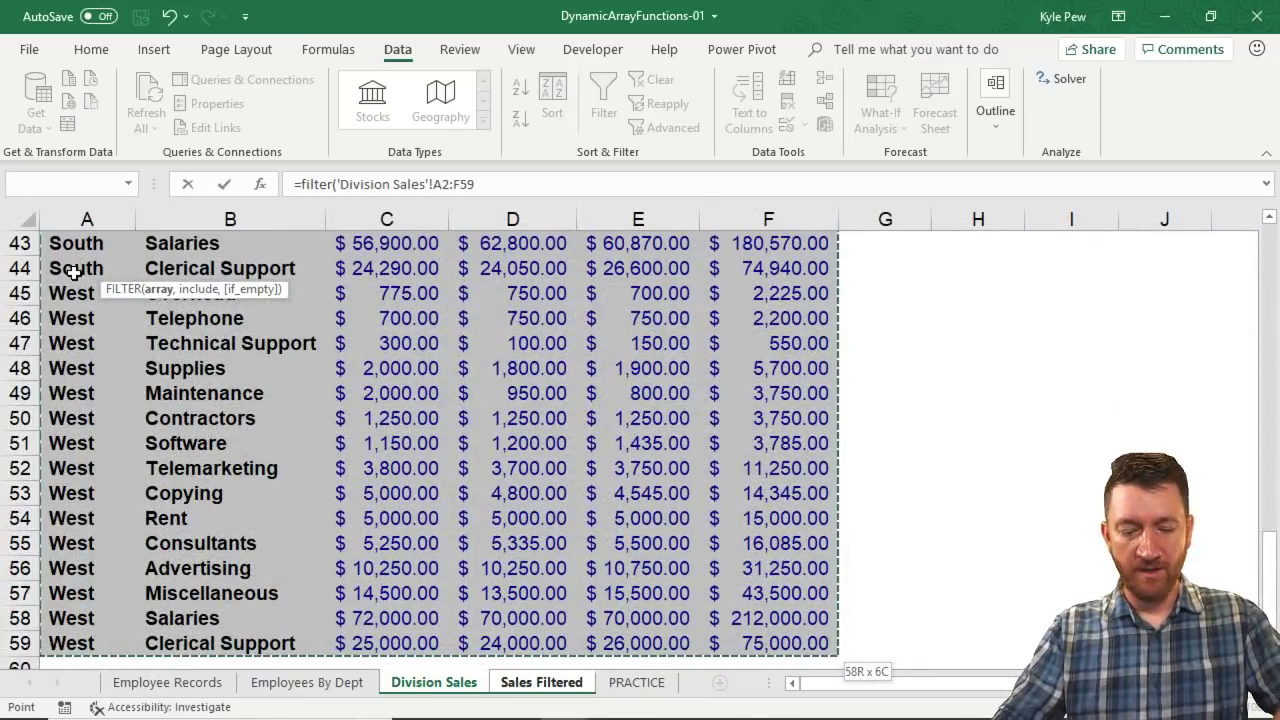
type(",")
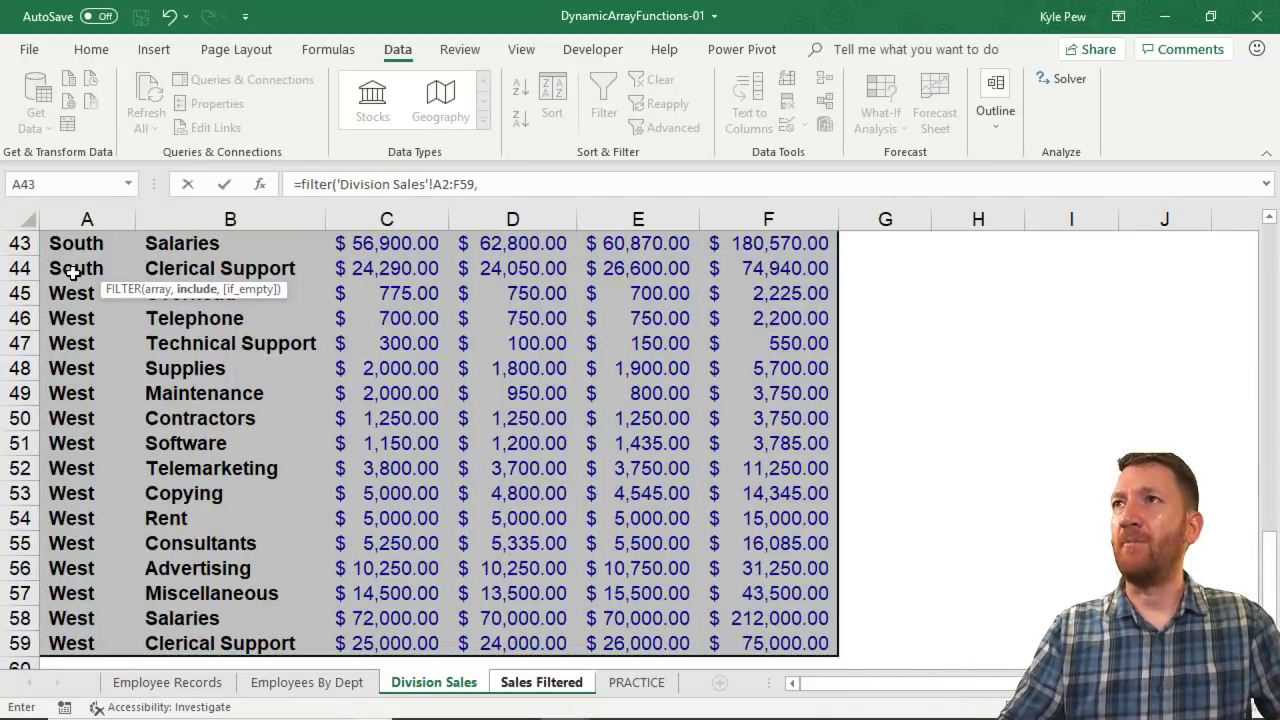
Enter the first include condition in parentheses, 'Division Sales'!A2:A59 equal to the Division cell 'Sales Filtered'!I3, followed by the * operator
scroll(412, 368, "up", 11)
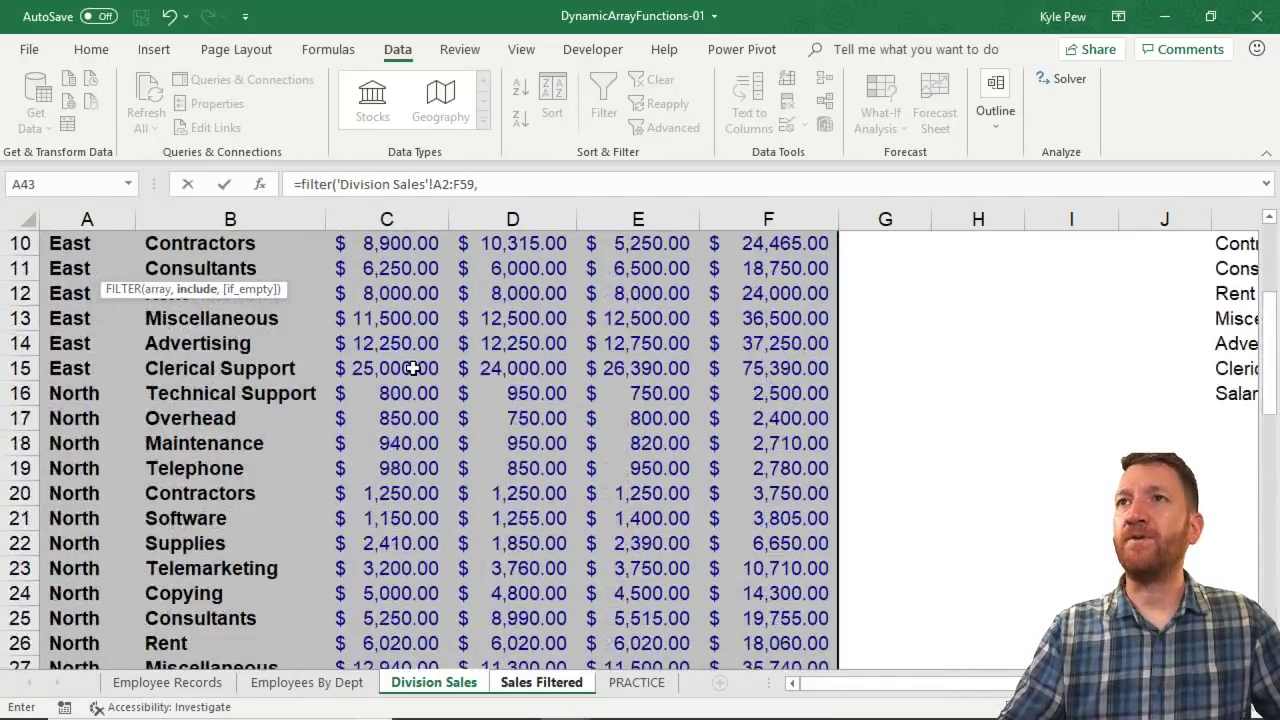
scroll(412, 368, "up", 3)
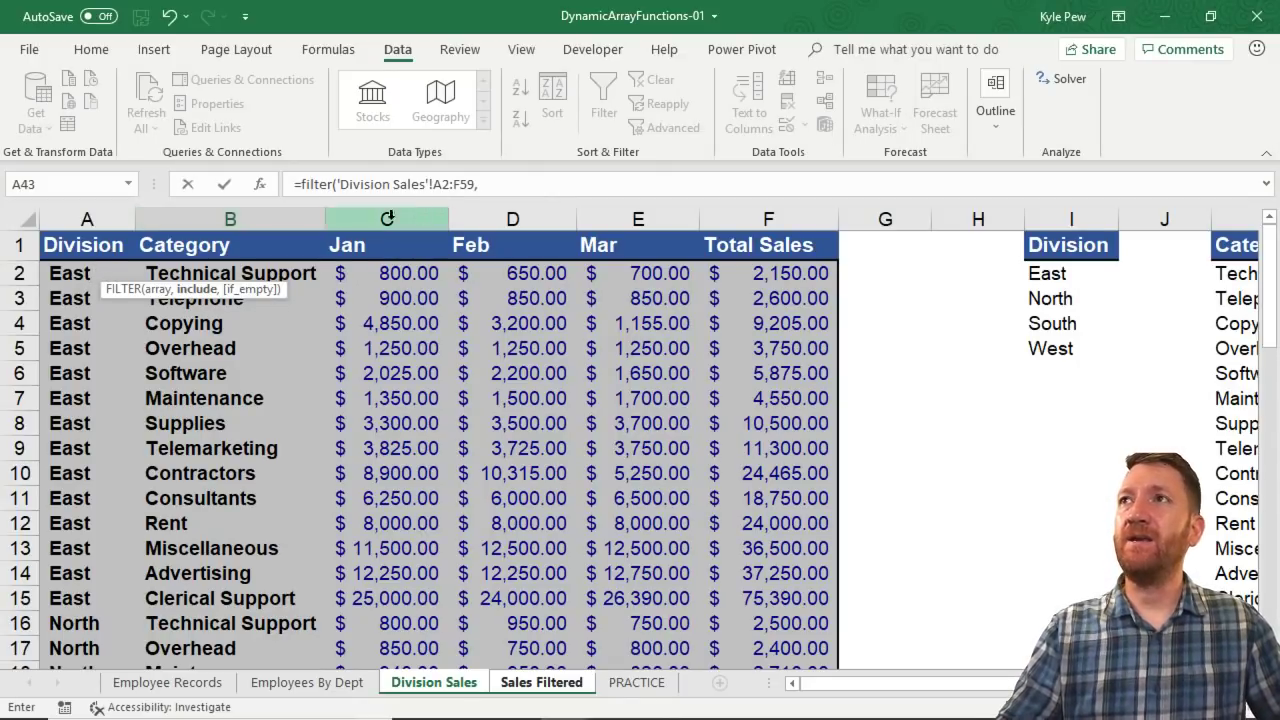
left_click(456, 184)
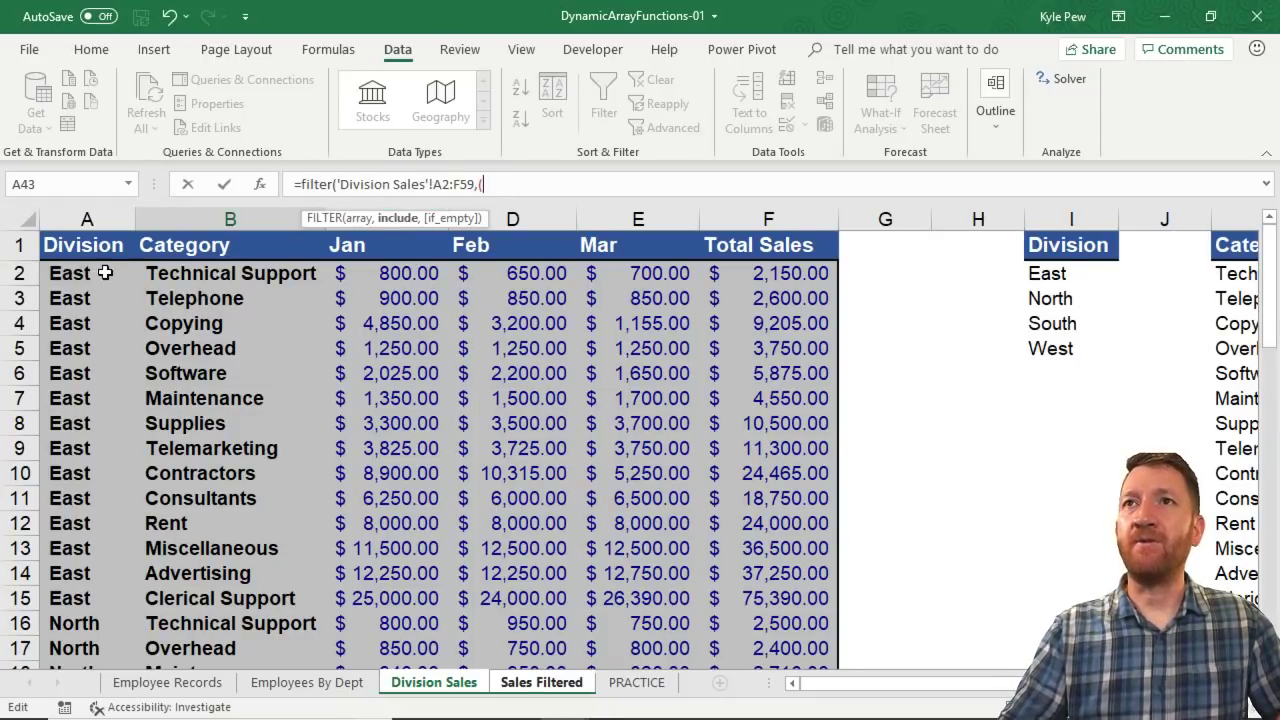
left_click(105, 272)
key("ctrl+shift+Down")
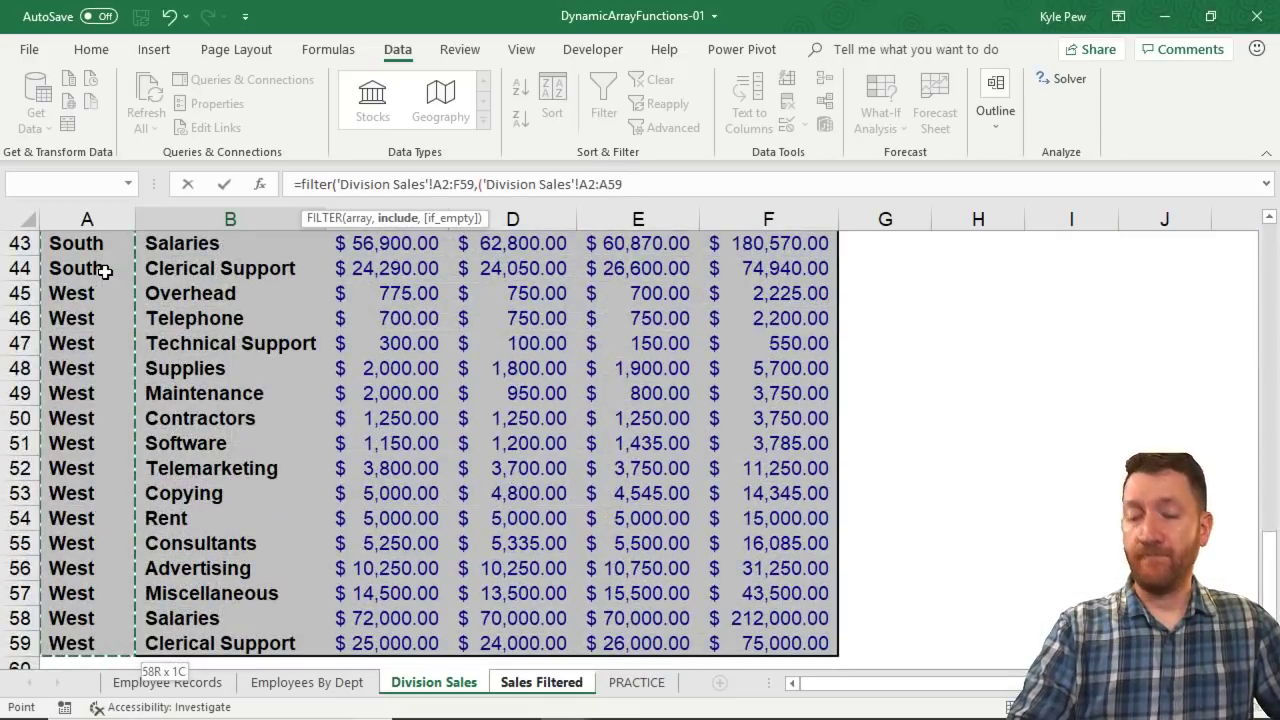
type("=")
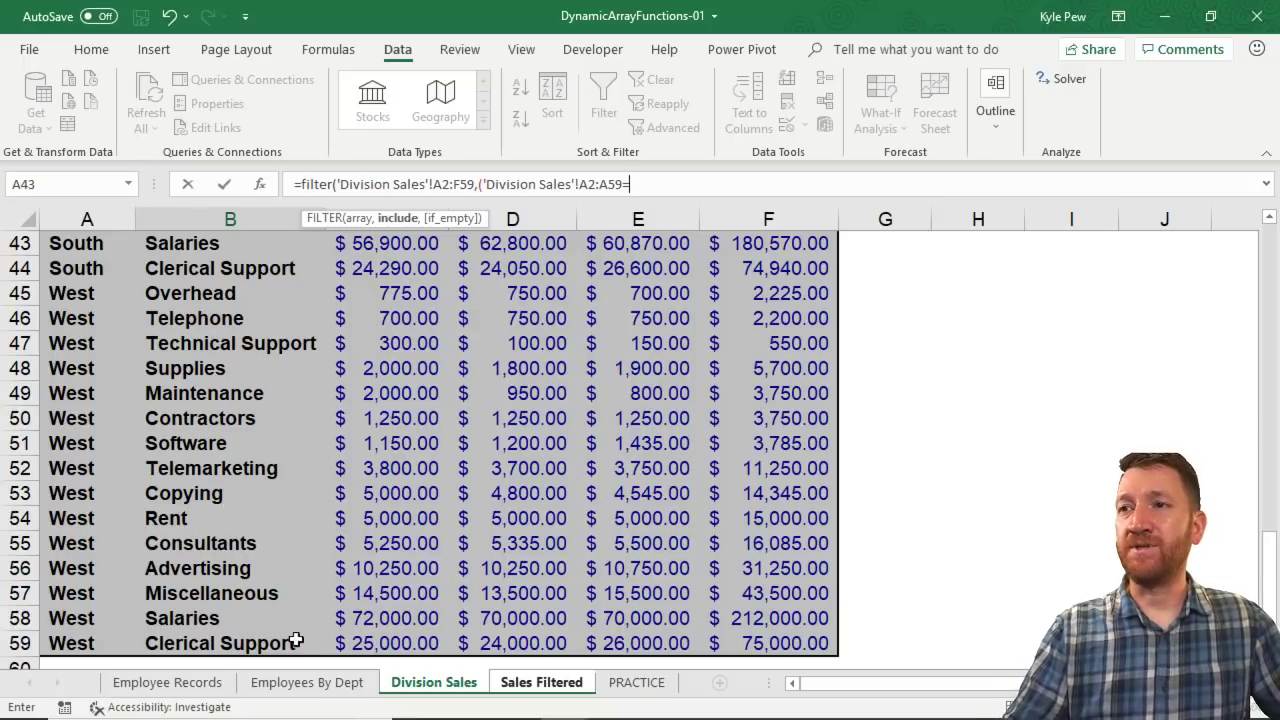
left_click(538, 684)
left_click(615, 272)
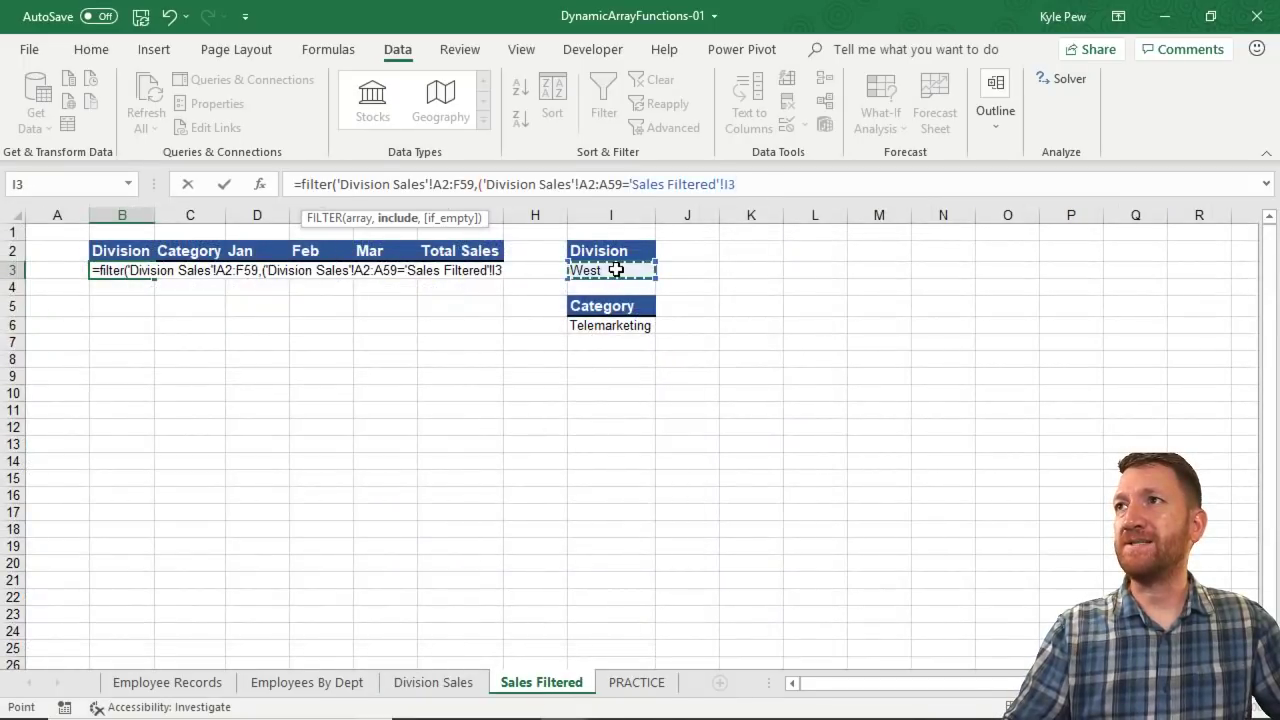
type(")*")
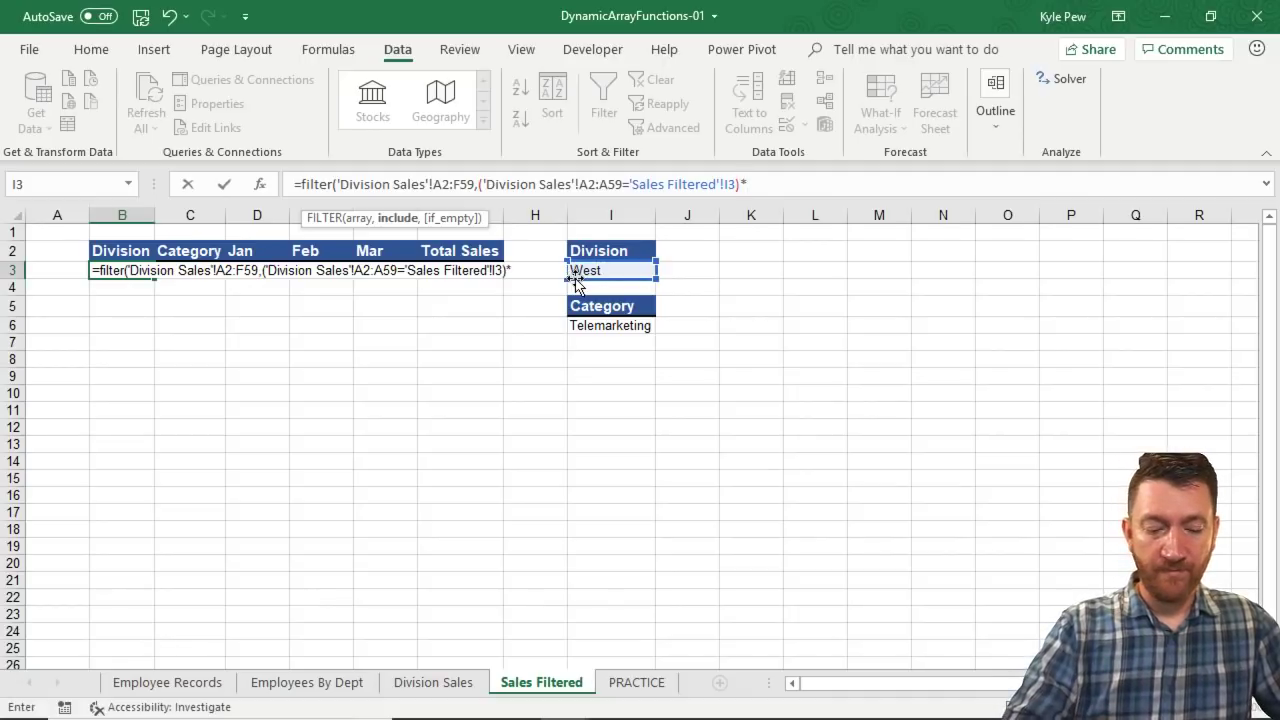
Add the second include condition in parentheses, 'Division Sales'!B2:B59 equal to the Category cell 'Sales Filtered'!I6
type("(")
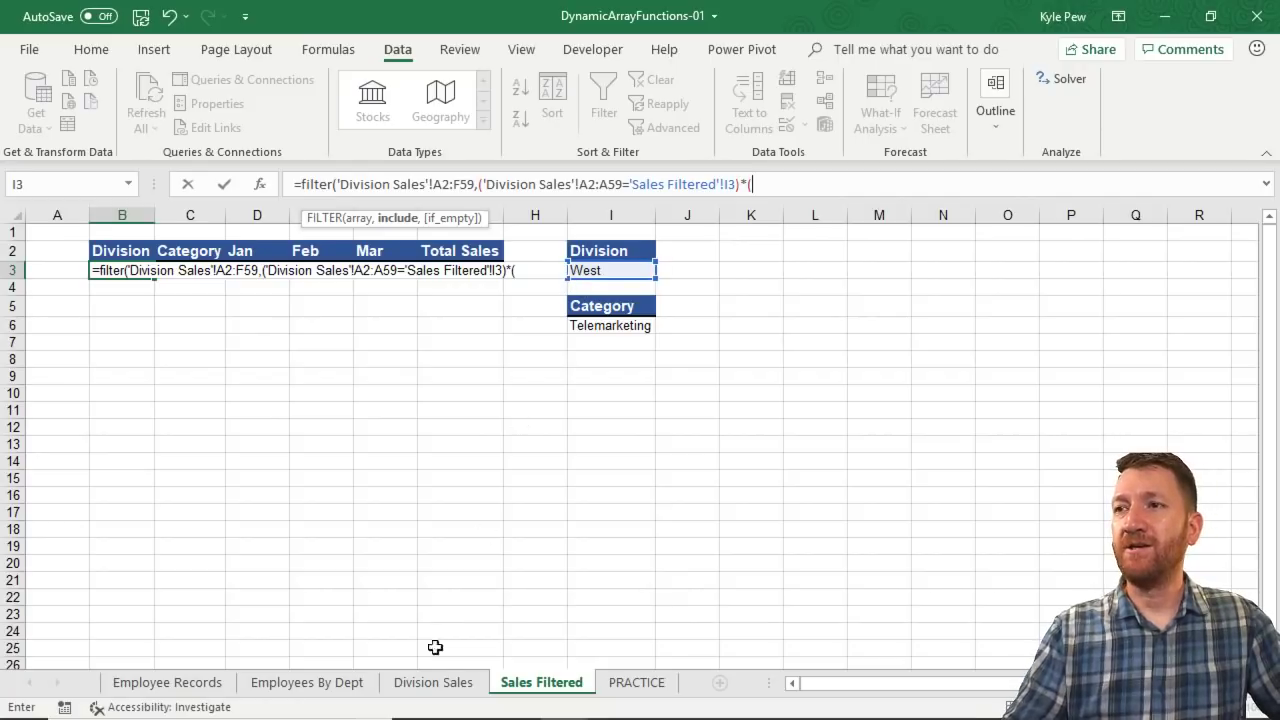
left_click(428, 682)
scroll(300, 337, "up", 14)
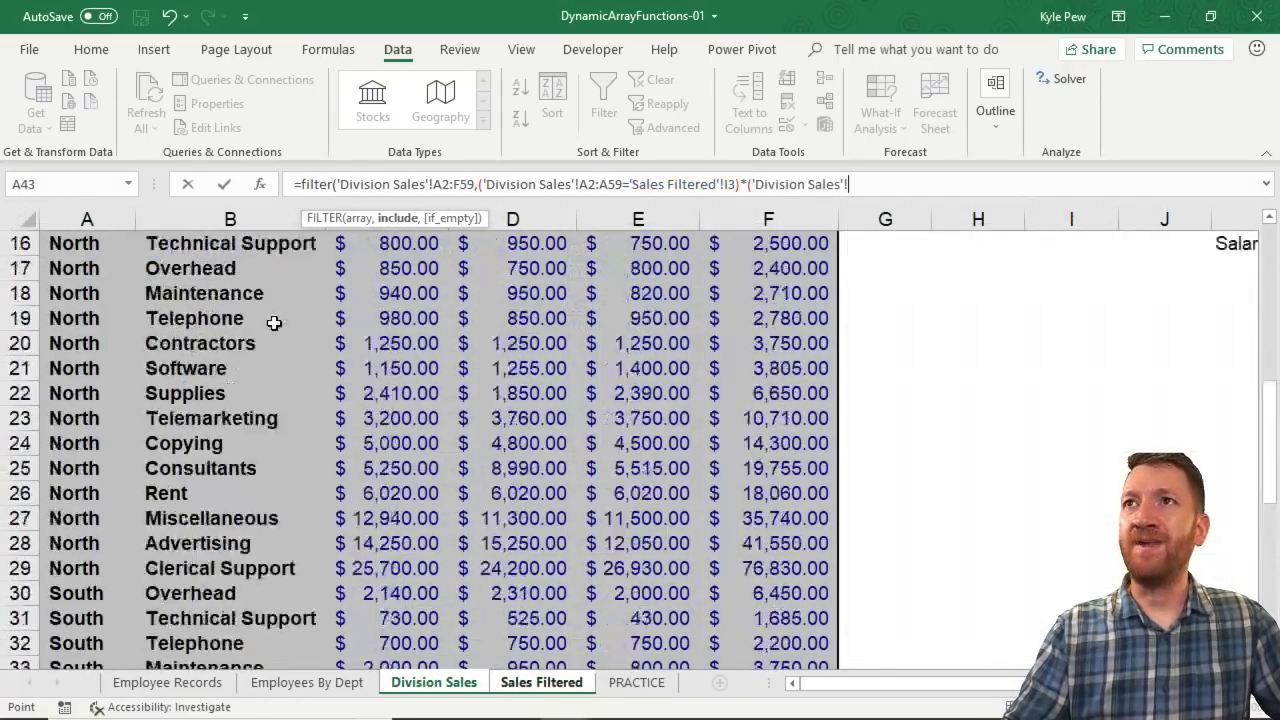
left_click(241, 273)
key("ctrl+shift+Down")
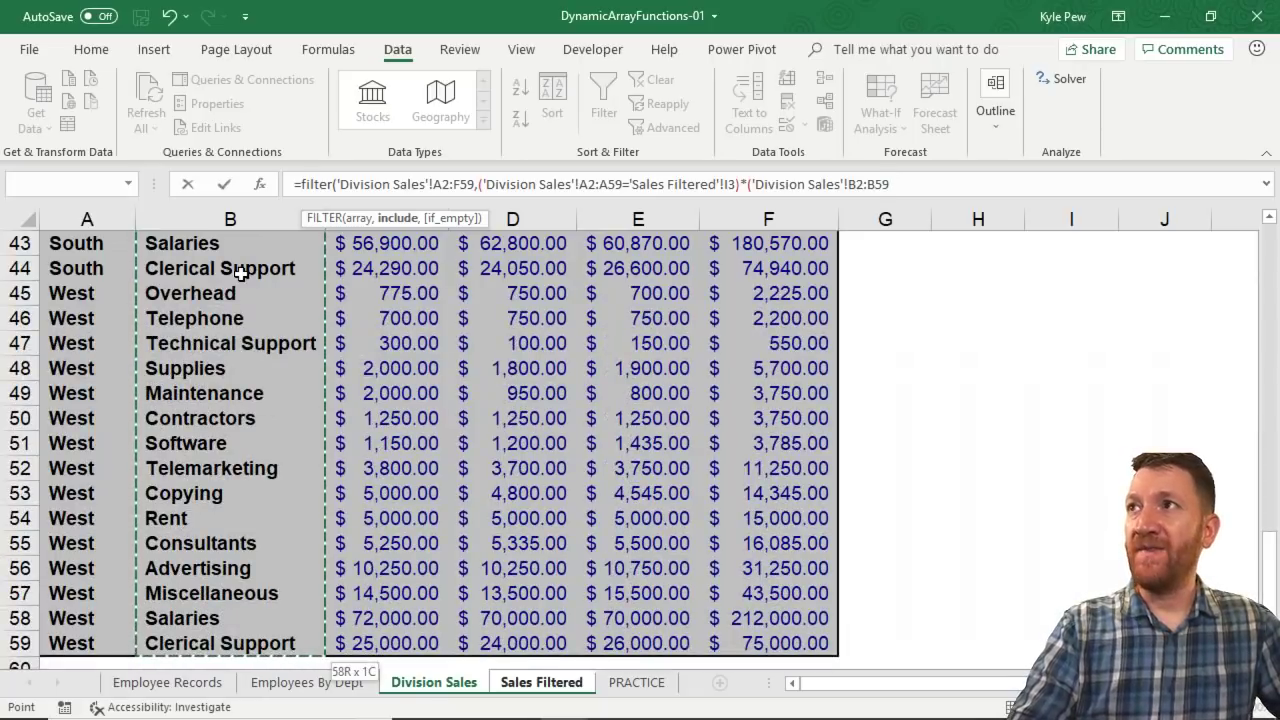
type("=")
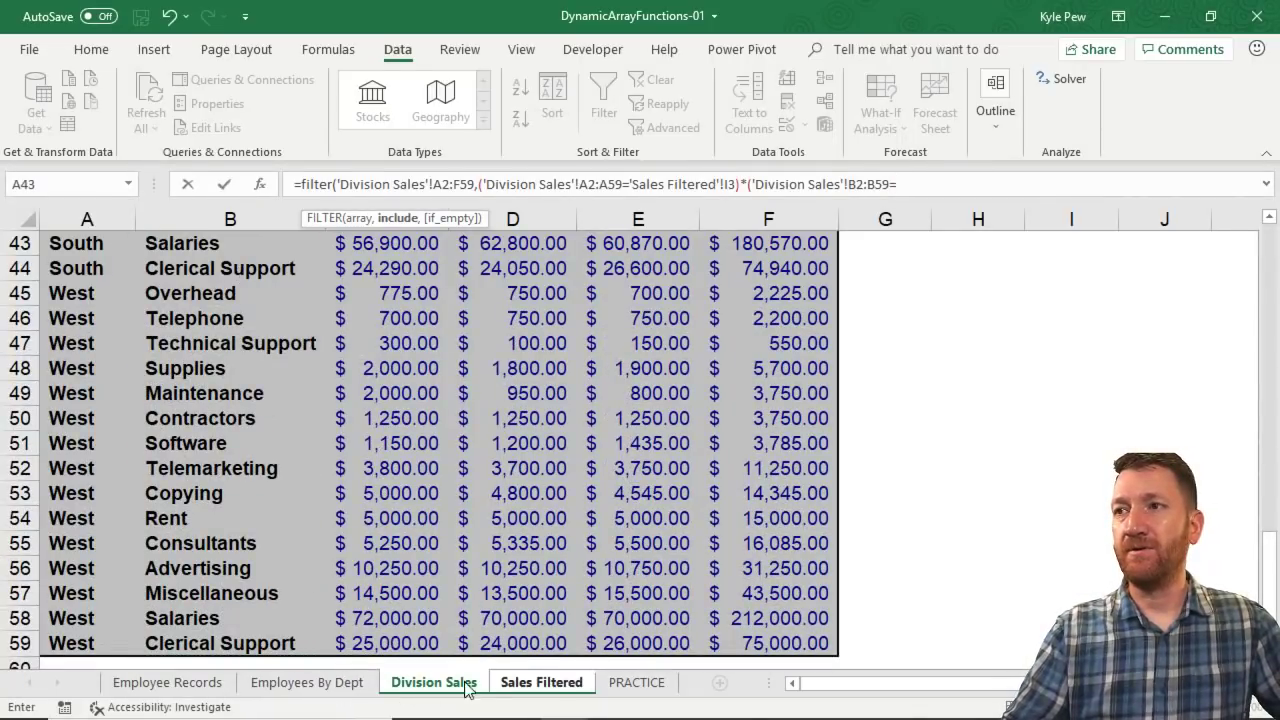
left_click(508, 684)
left_click(600, 327)
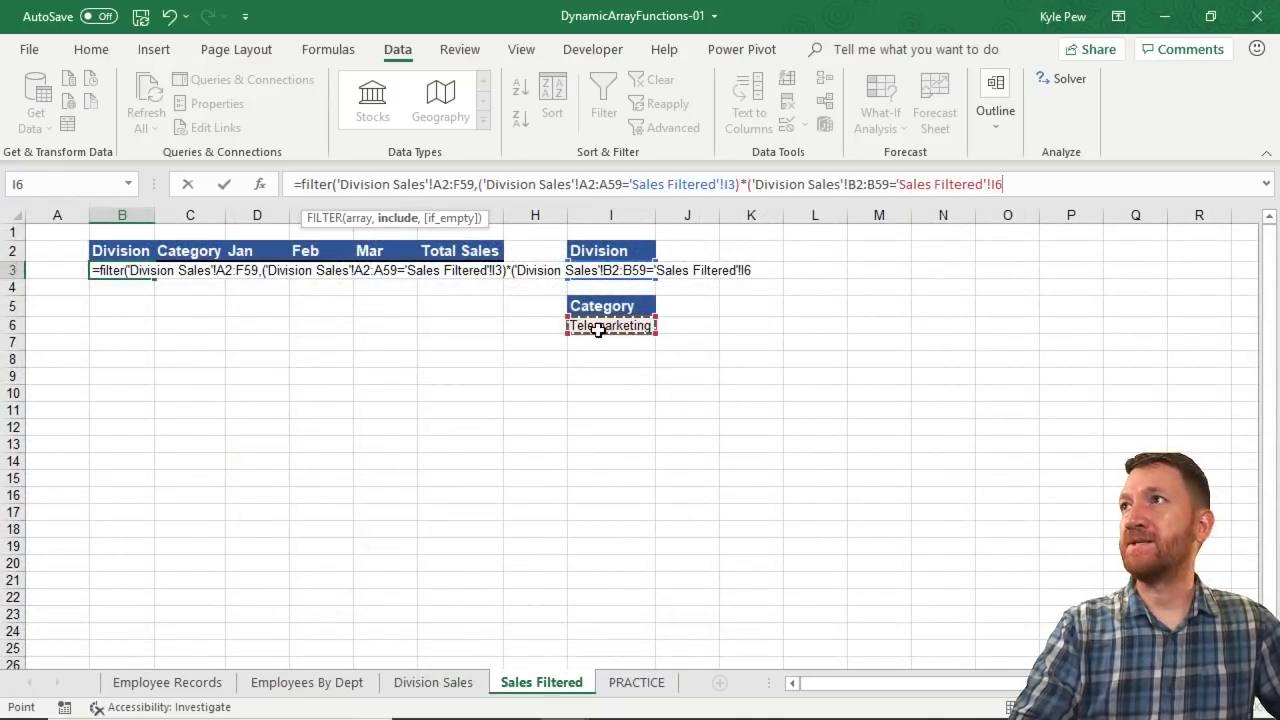
type(")")
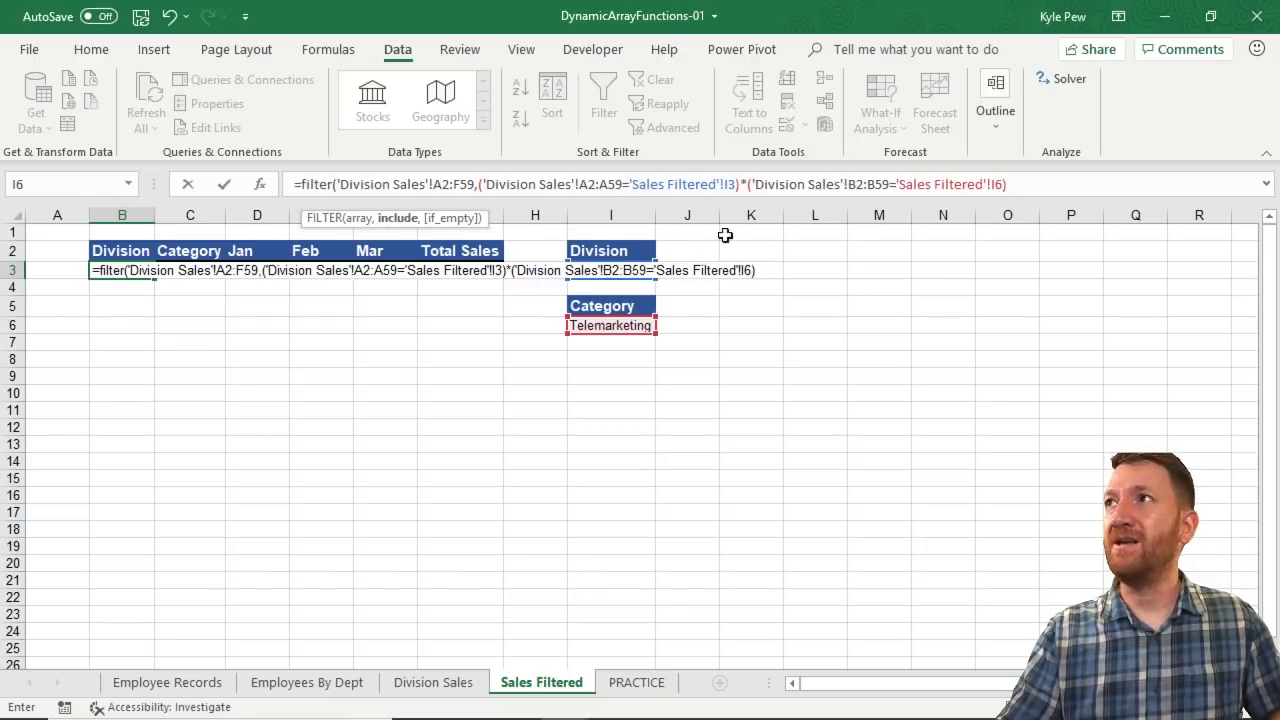
Add an empty string "" as the if_empty argument and complete the two-condition FILTER formula in B3
left_click_drag(748, 184, 740, 184)
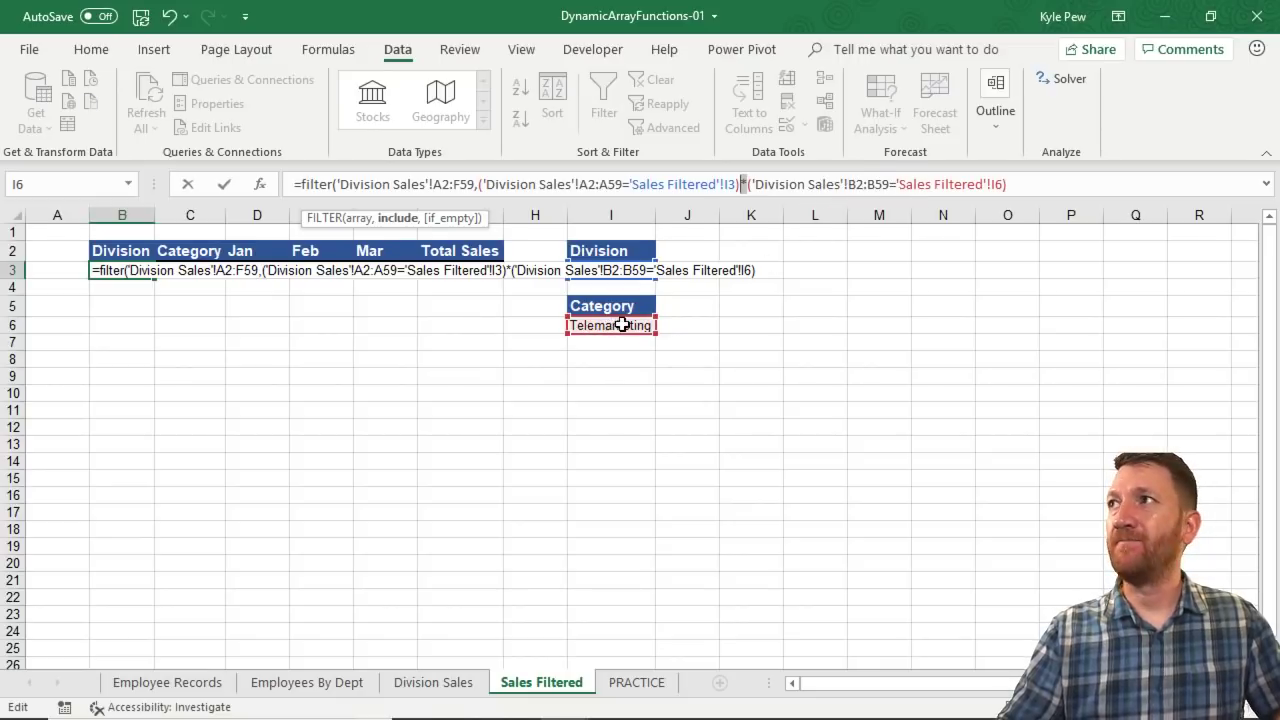
left_click(1023, 178)
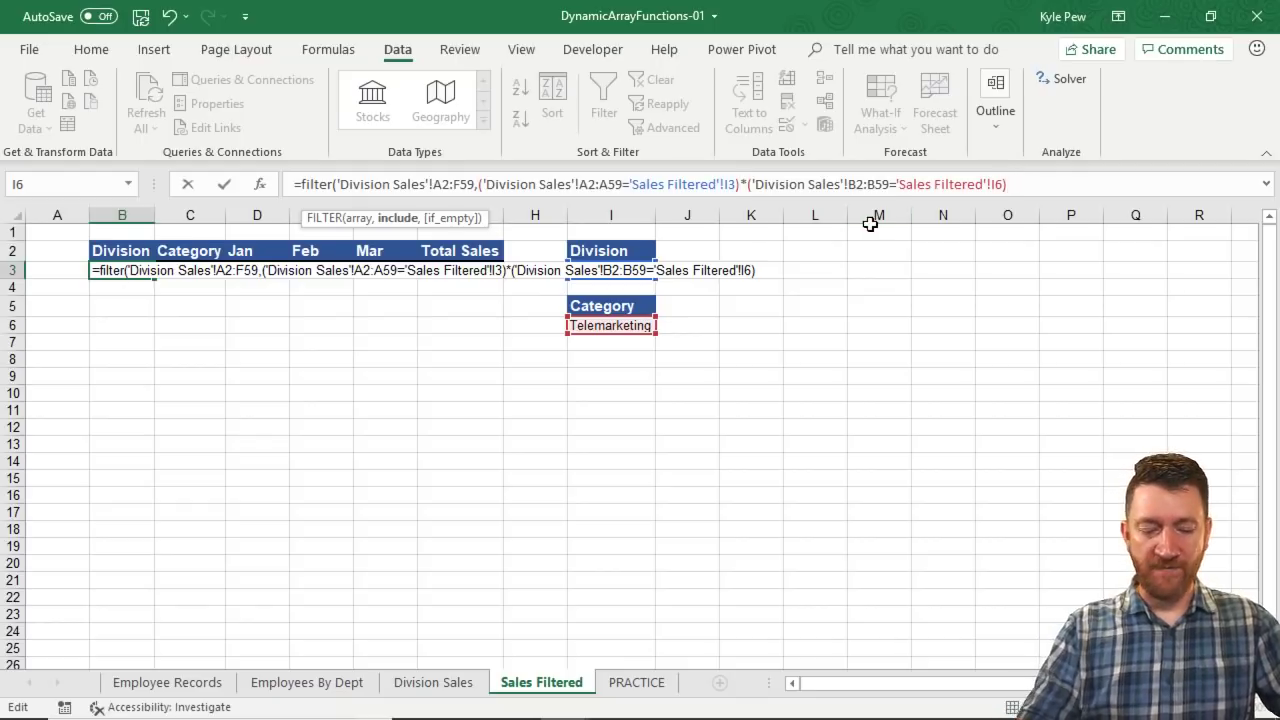
type(",")
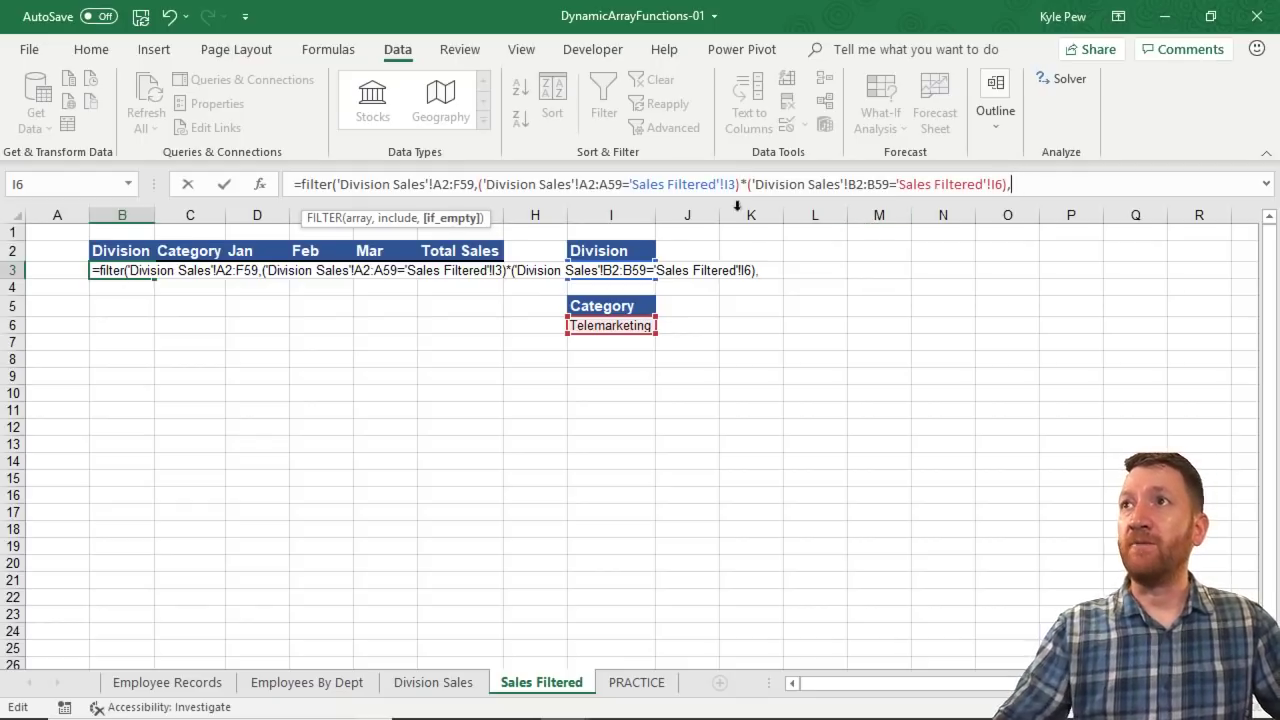
type("\"\"")
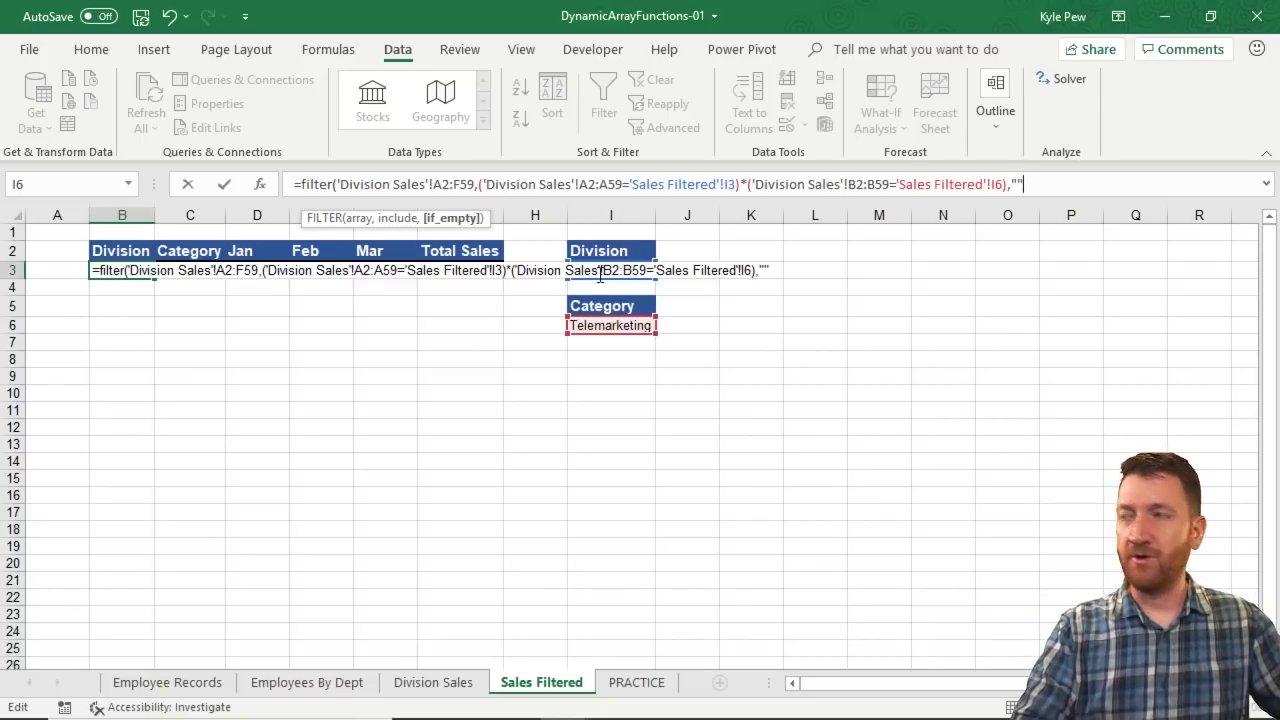
type(")")
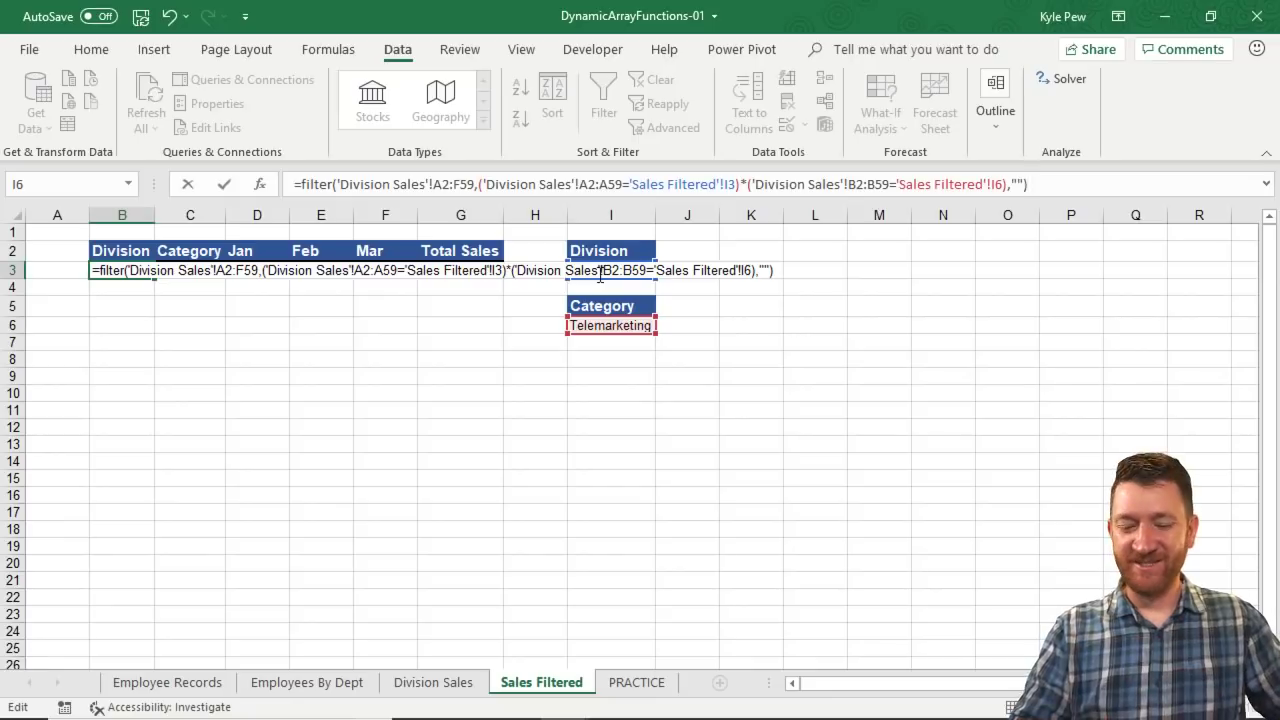
key("Return")
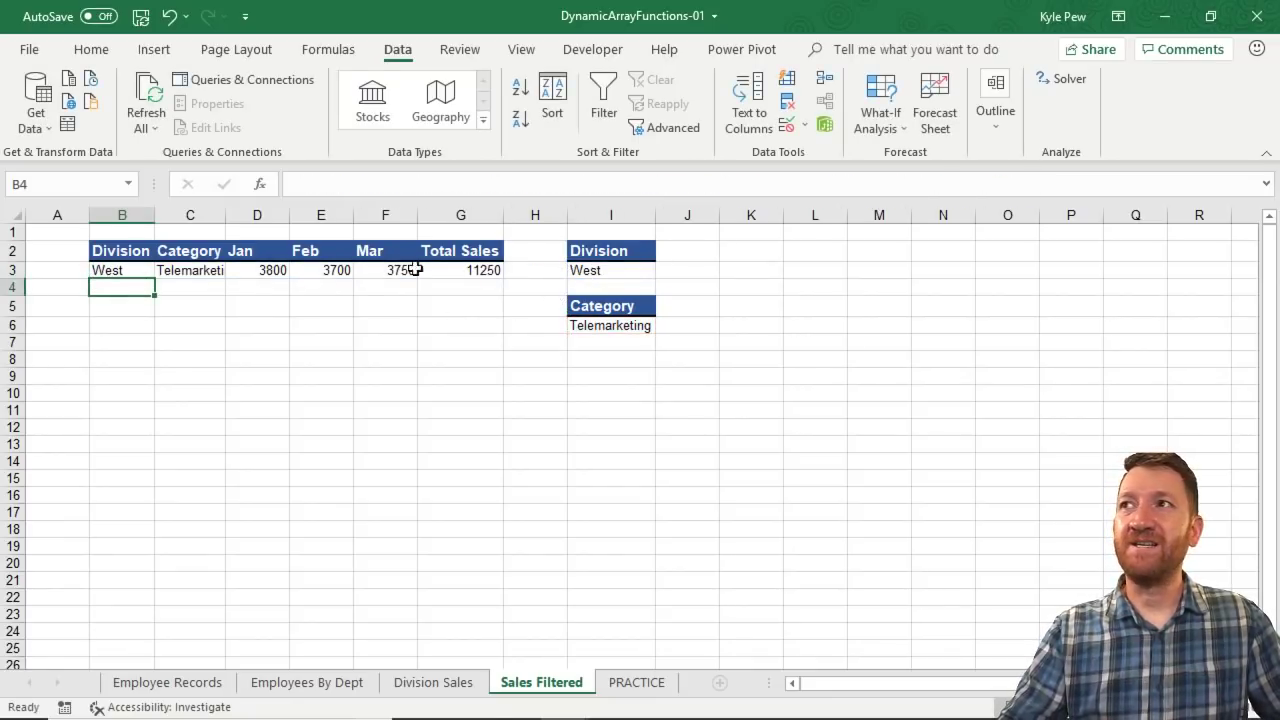
AutoFit the Category column C to its contents and choose North as the Division in I3
double_click(226, 215)
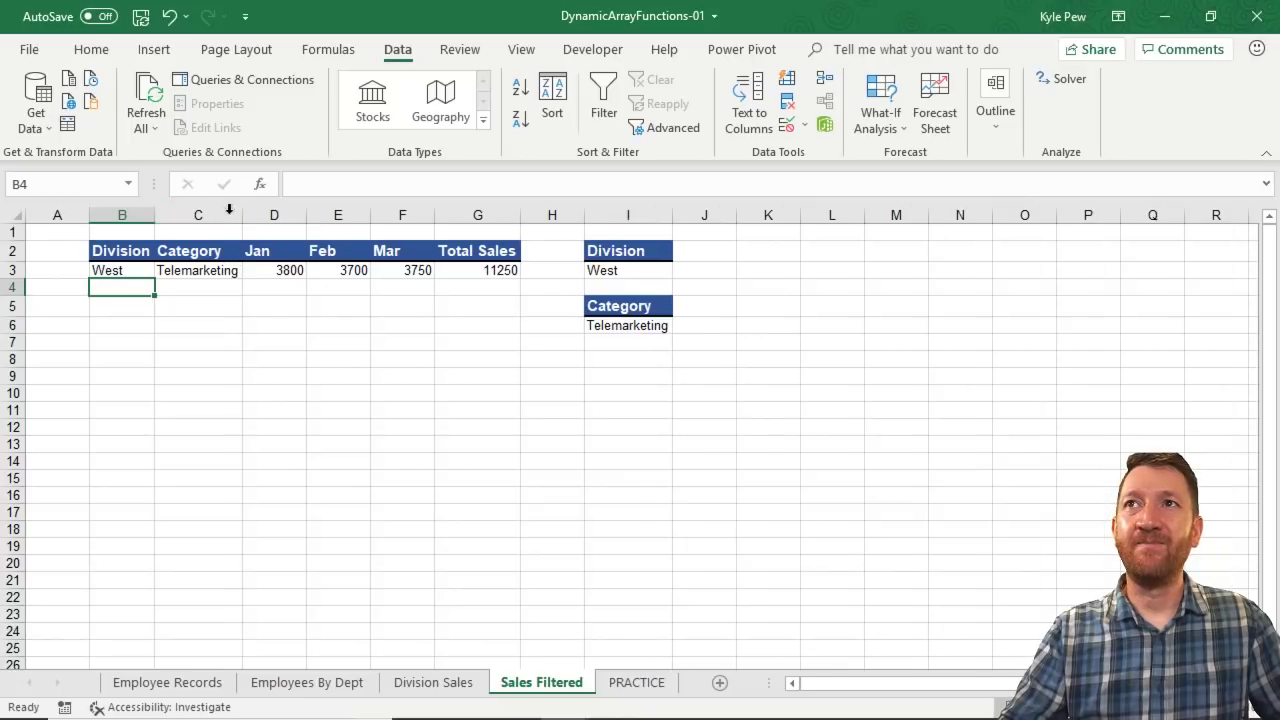
left_click(644, 275)
left_click(680, 271)
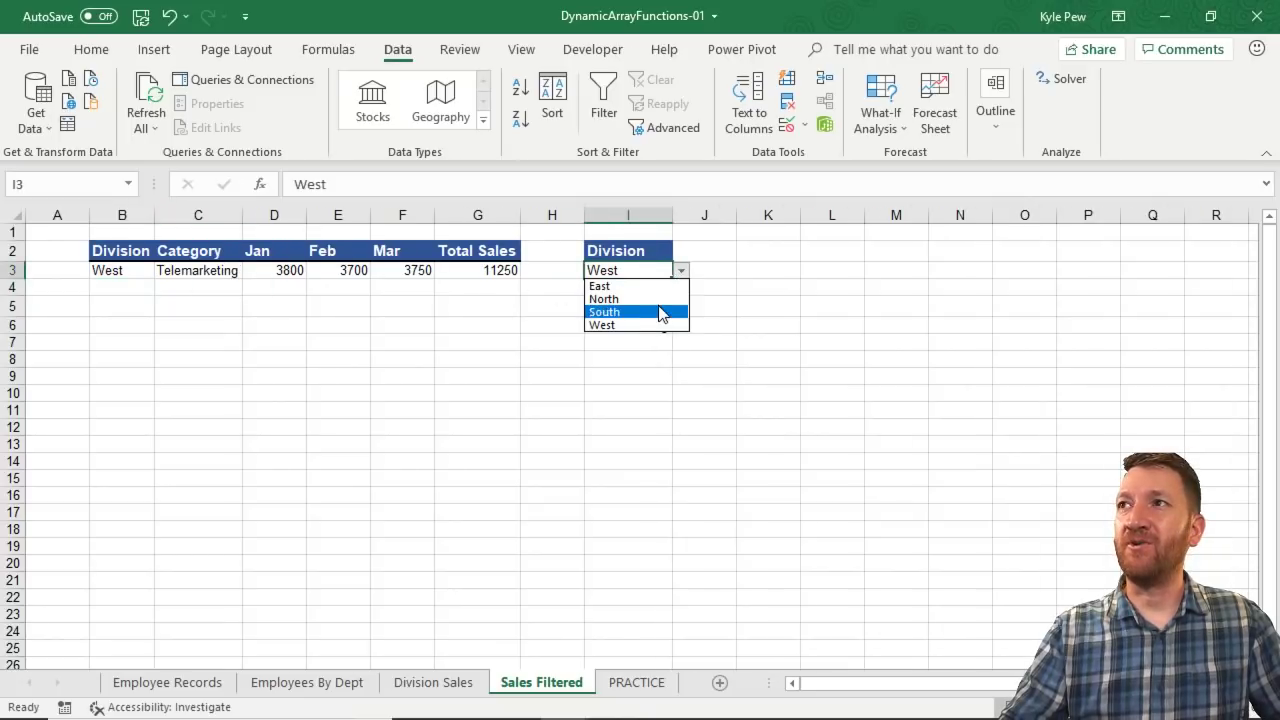
left_click(625, 300)
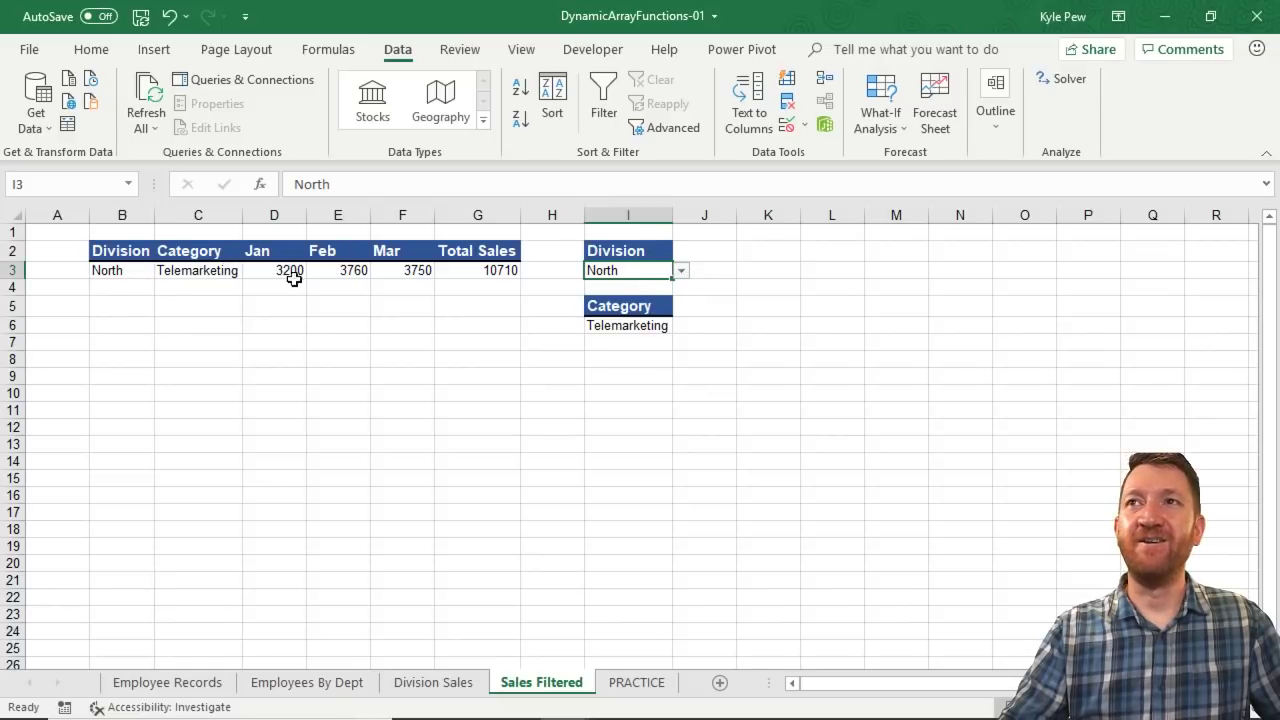
Choose Rent as the Category in I6 to test the second filter condition
left_click(650, 325)
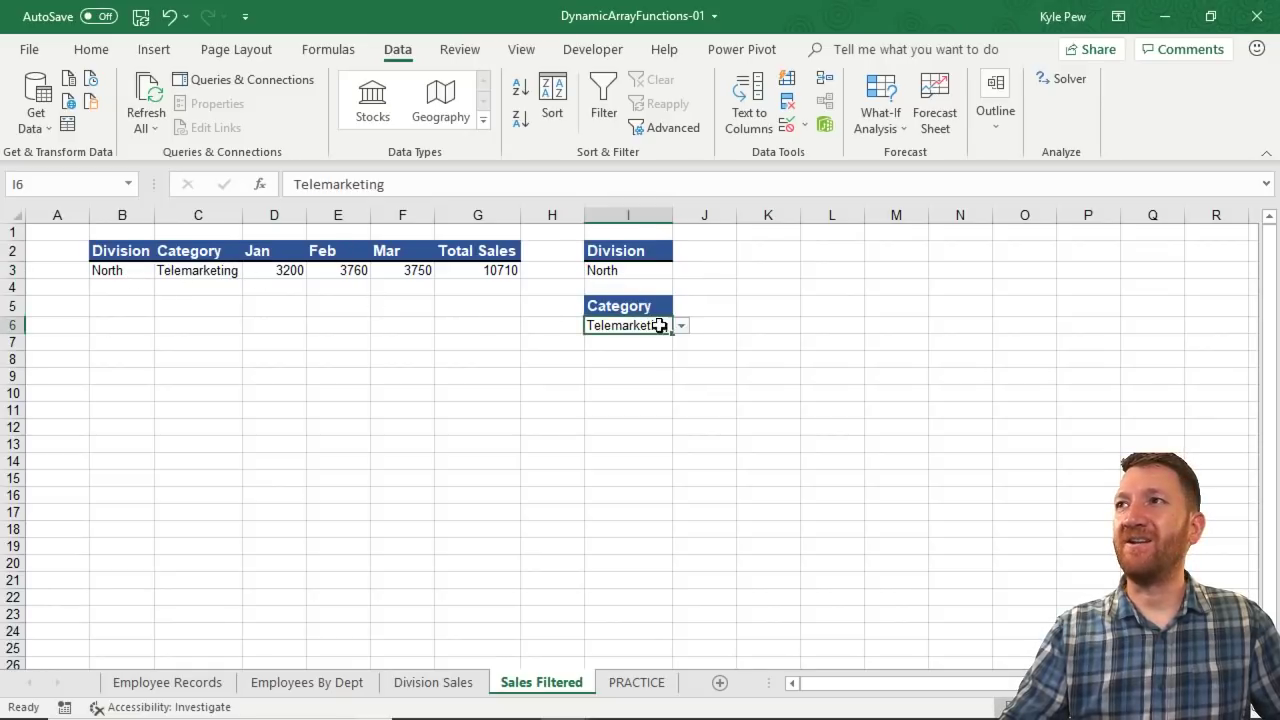
left_click(681, 326)
left_click(642, 380)
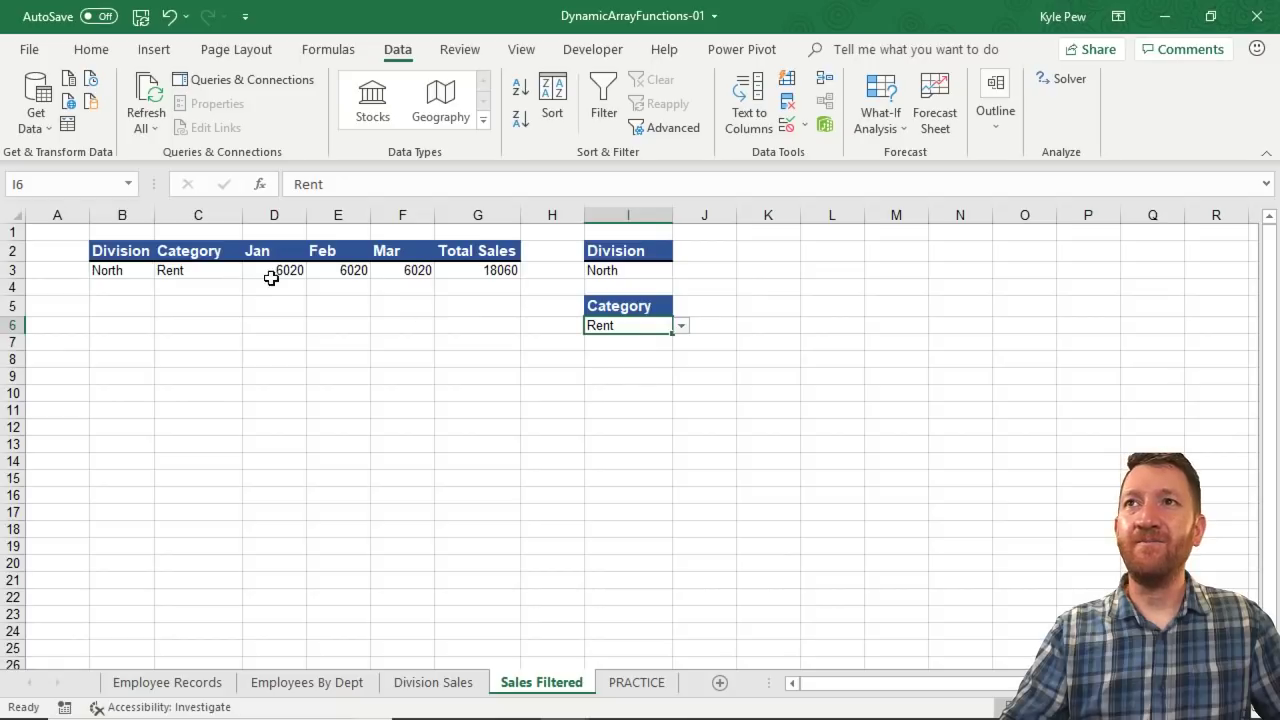
Set the Division in I3 to West and the Category in I6 to Contractors to filter the sales report
left_click(648, 270)
left_click(681, 271)
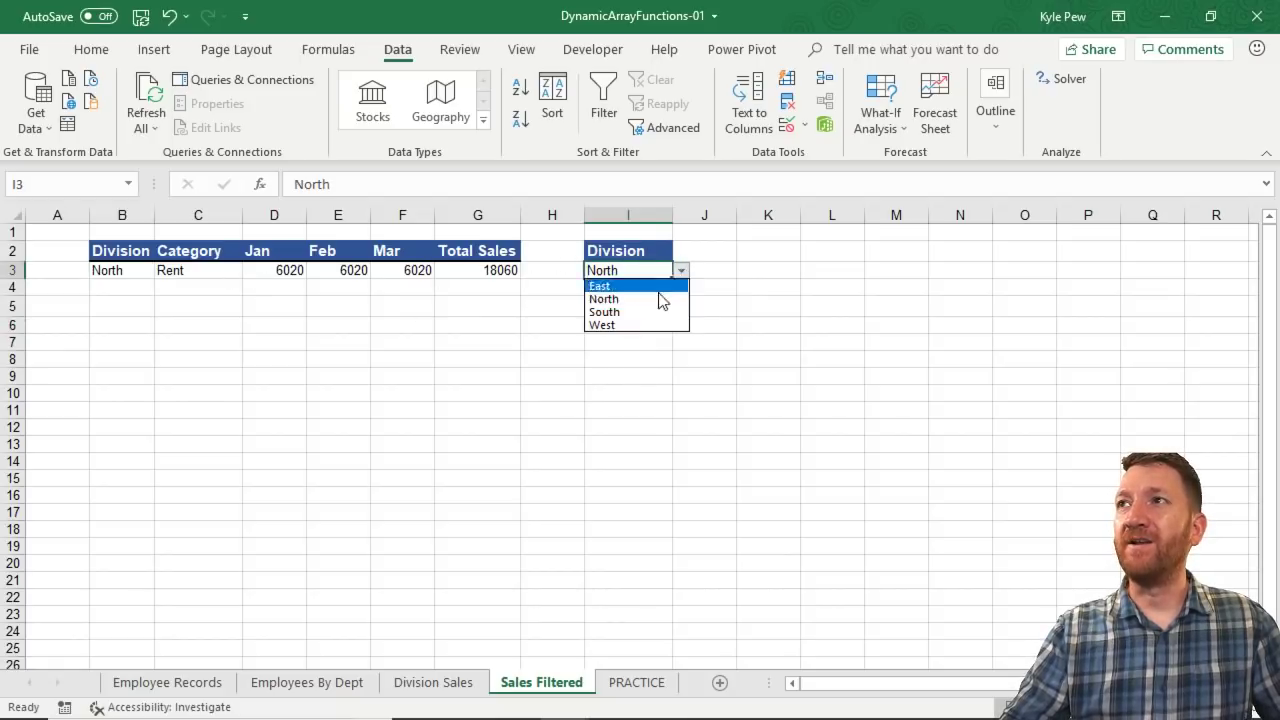
left_click(643, 324)
left_click(645, 325)
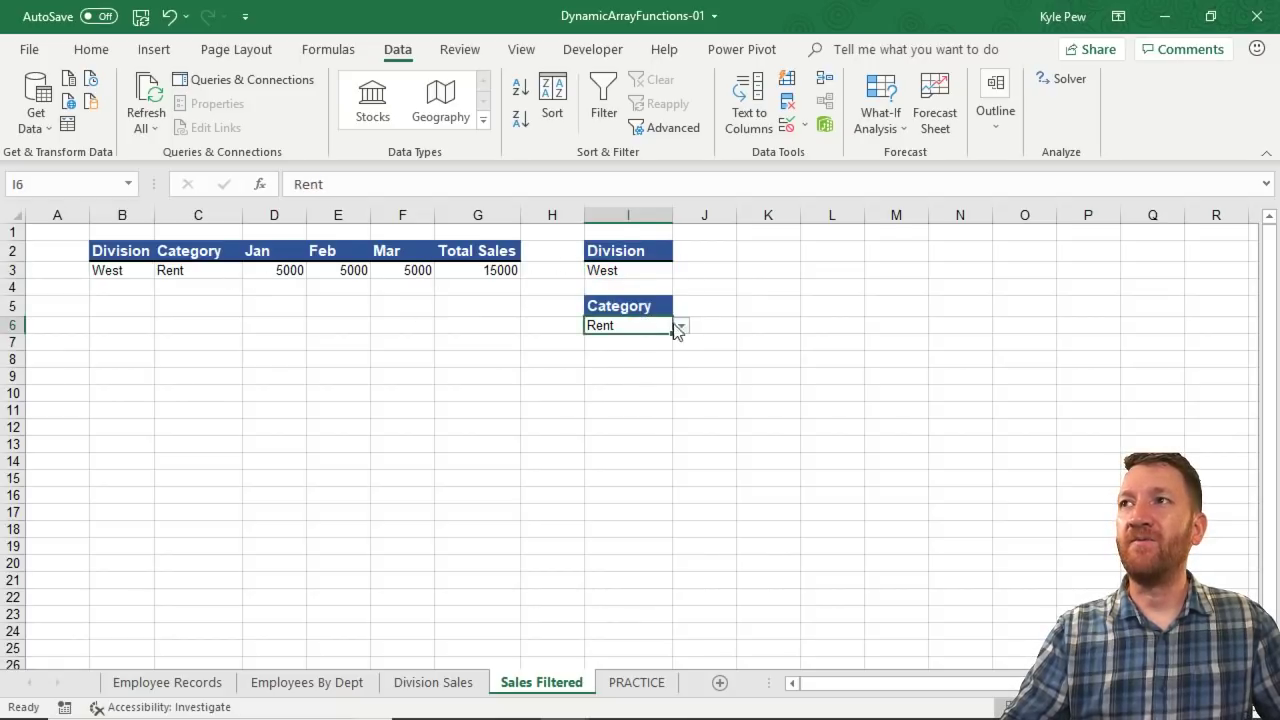
left_click(681, 326)
left_click(632, 355)
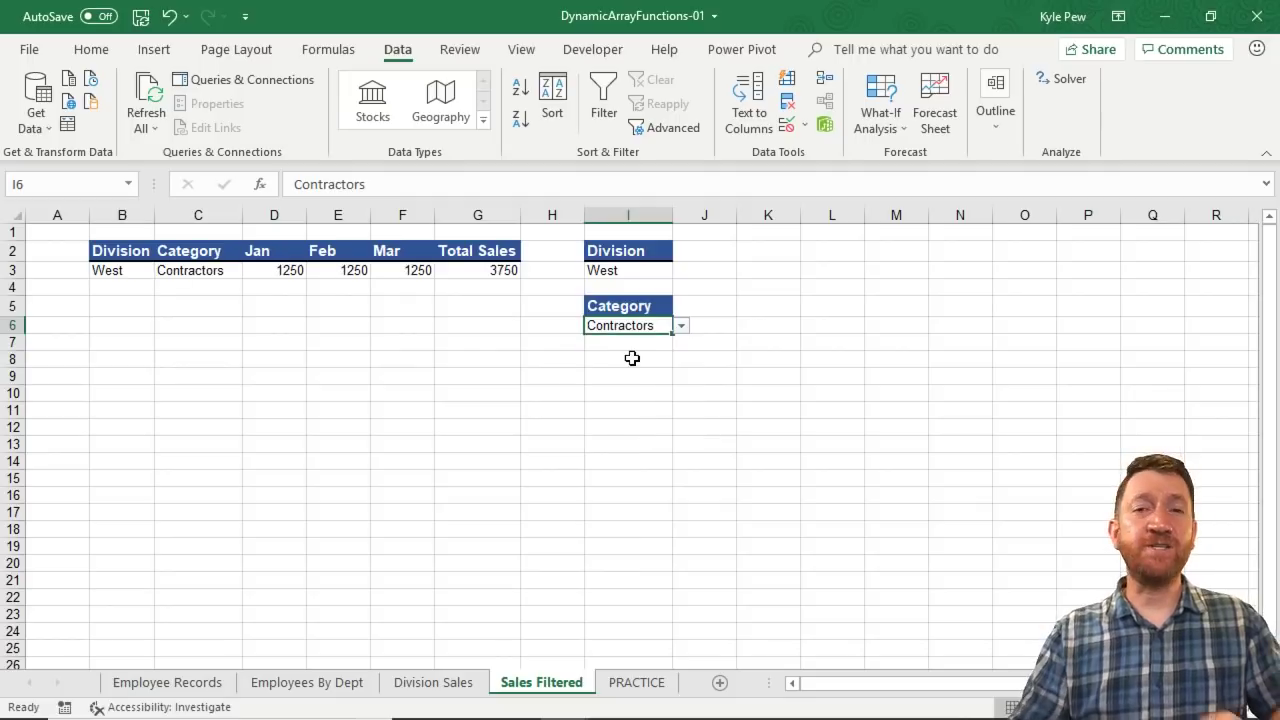